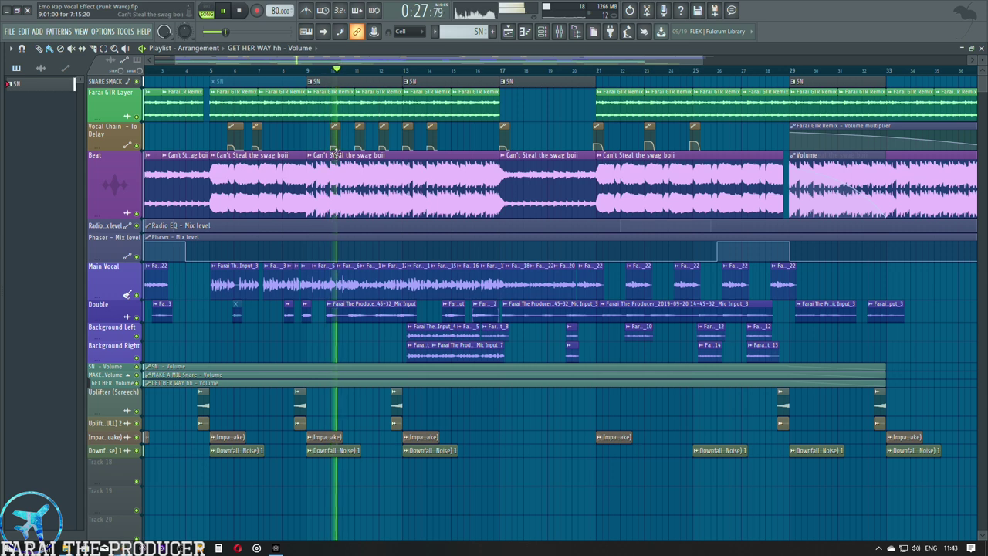
# Step: Check the piano roll, return to the playlist, and trim the end of the last Background Right vocal clip slightly
pyautogui.press('F7')
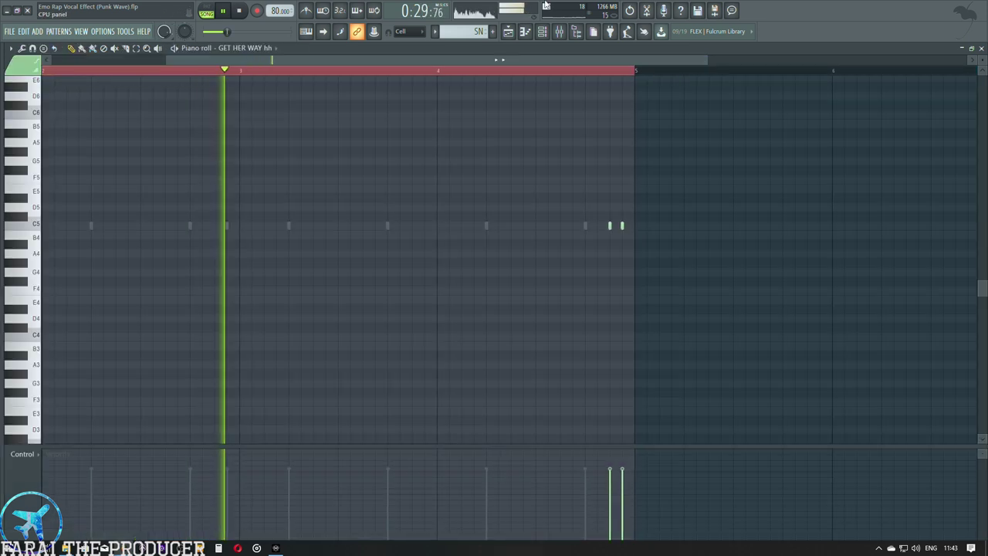
pyautogui.press('F5')
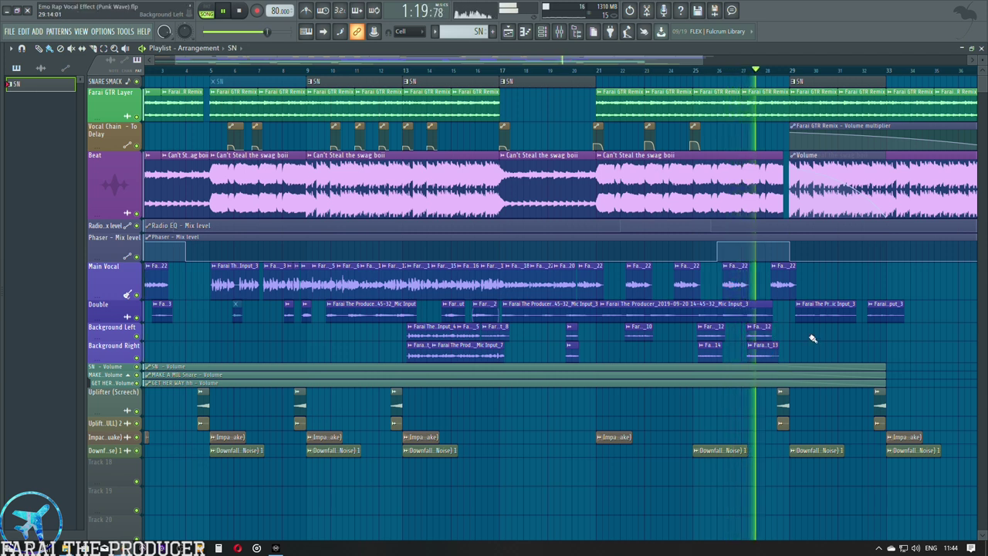
pyautogui.moveTo(779, 348); pyautogui.dragTo(776, 347)
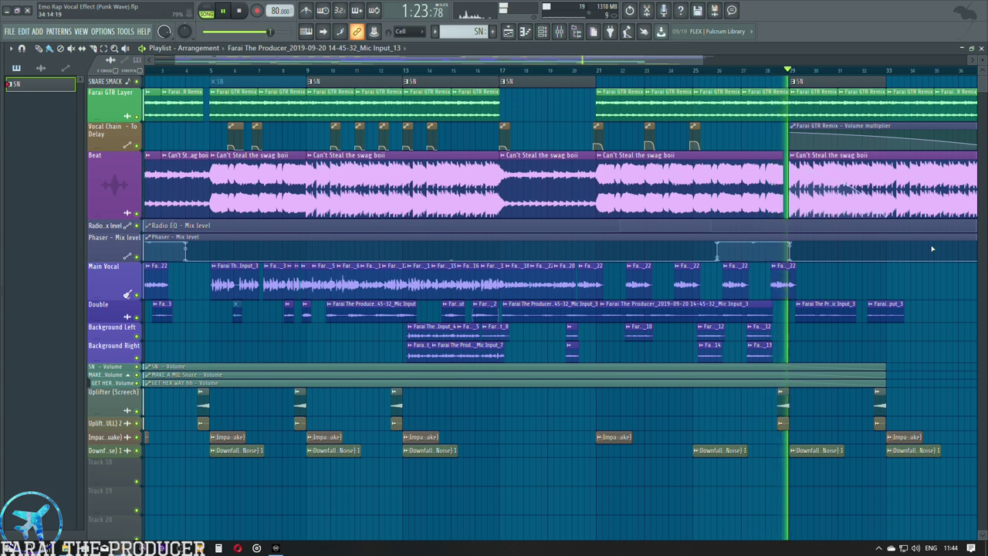
# Step: Play the arrangement to its end, stop playback, and bring the opening bars of the playlist into view
pyautogui.scroll(-3, 587, 71)
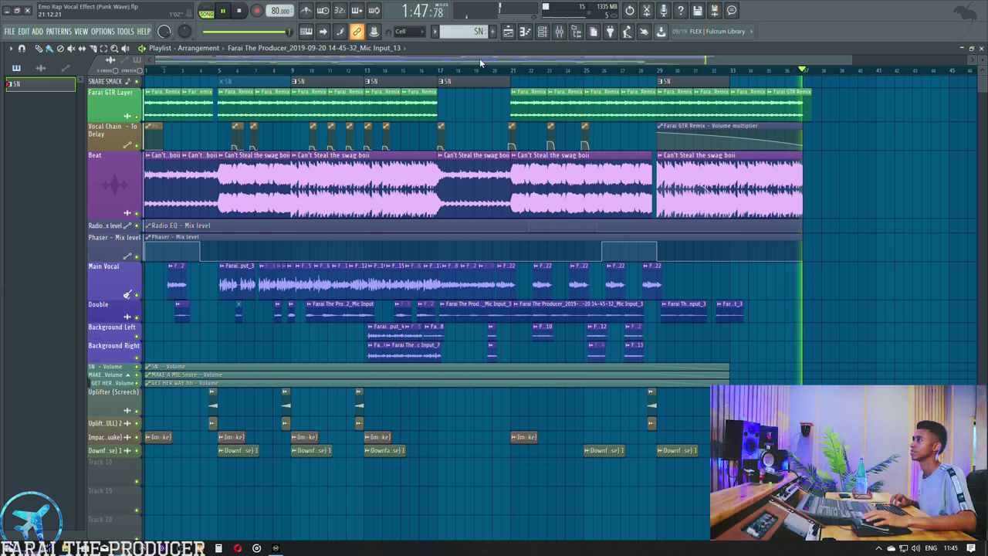
pyautogui.press('space')
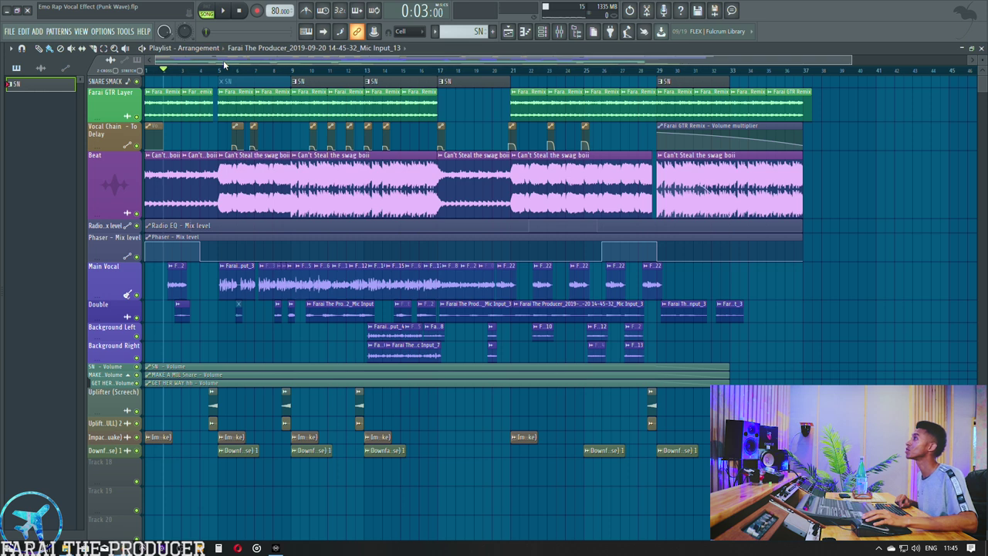
pyautogui.scroll(2, 171, 78)
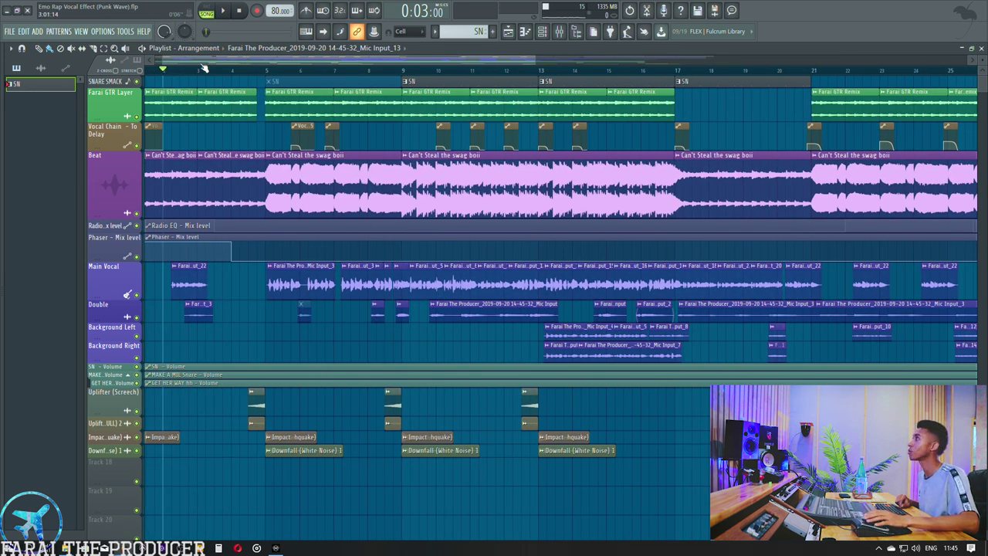
pyautogui.moveTo(204, 65); pyautogui.dragTo(160, 71)
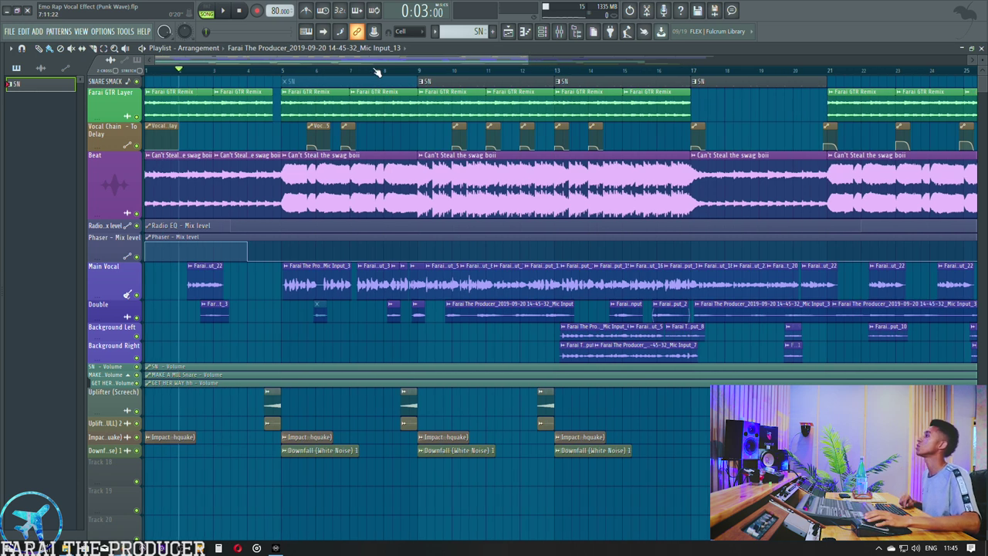
# Step: Highlight the clips of the Beat, Main Vocal, Double and Background Left tracks one after another, and clear the selection
pyautogui.doubleClick(109, 195)
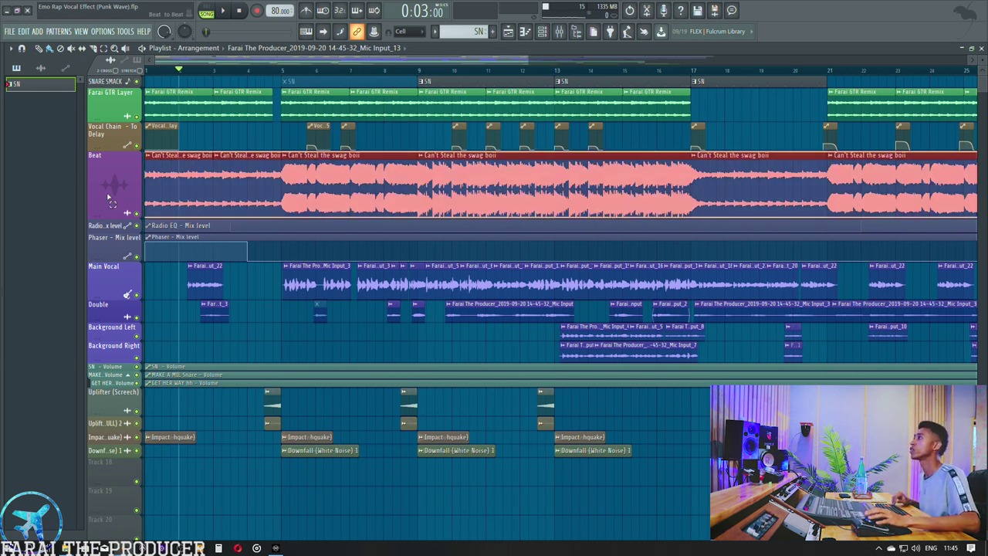
pyautogui.doubleClick(117, 287)
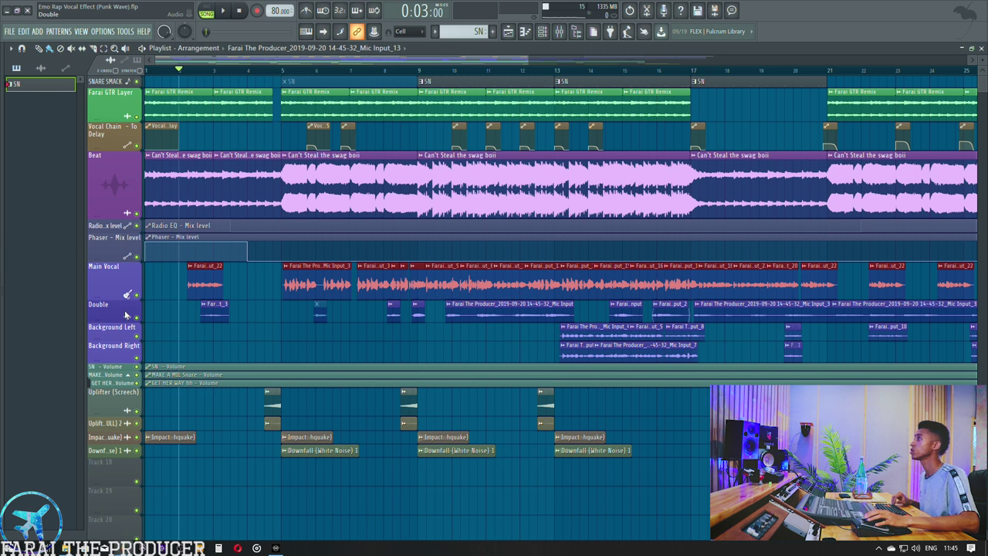
pyautogui.doubleClick(126, 314)
pyautogui.doubleClick(127, 332)
pyautogui.keyDown('ctrl'); pyautogui.click(238, 351); pyautogui.keyUp('ctrl')
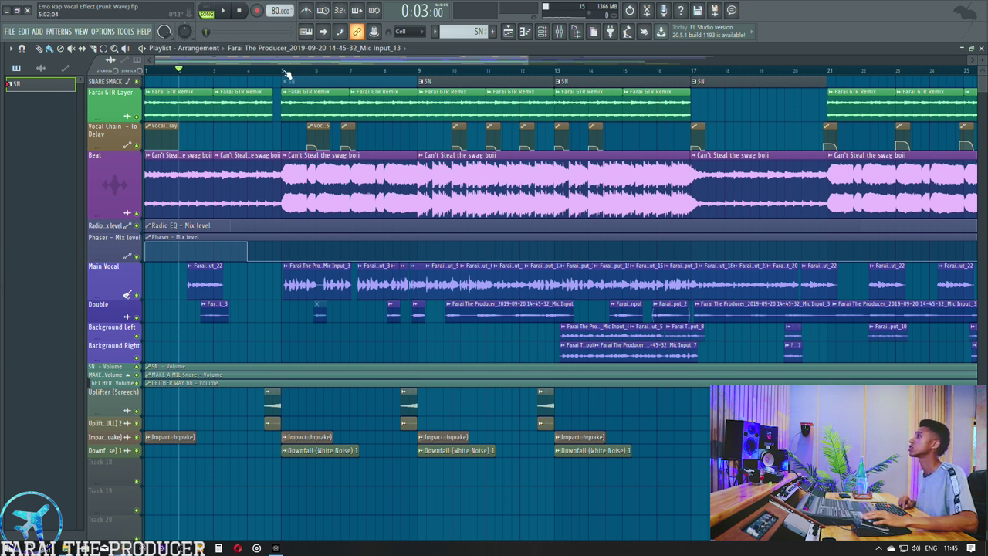
# Step: Inspect the Auto-Tune 8.1 settings on the mixer's Main Vocal track and close the plug-in
pyautogui.scroll(3, 277, 71)
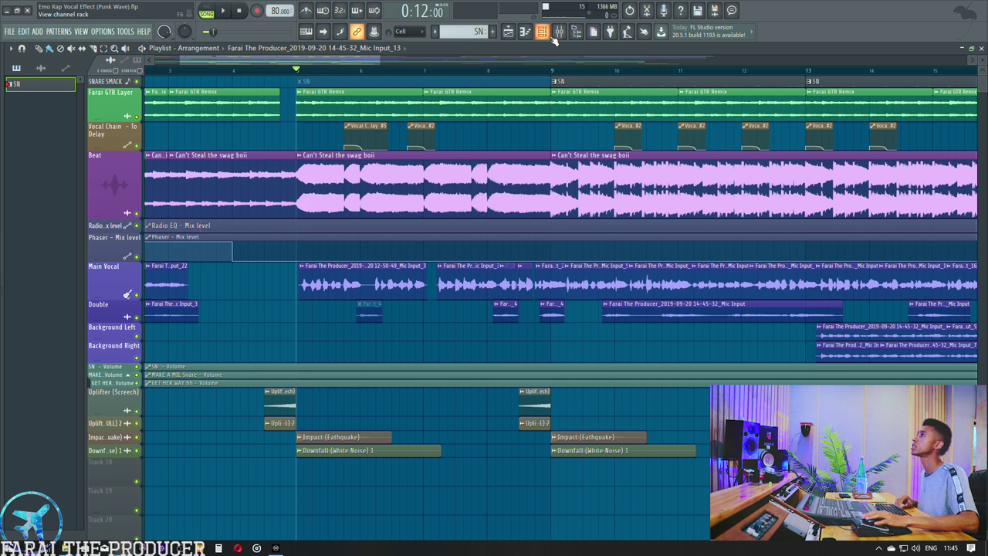
pyautogui.click(558, 34)
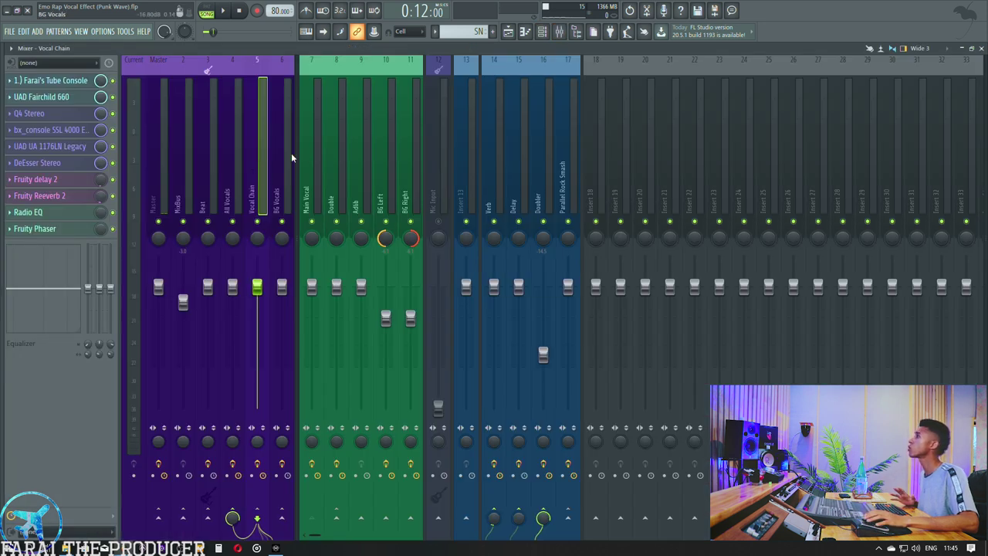
pyautogui.click(310, 157)
pyautogui.click(81, 85)
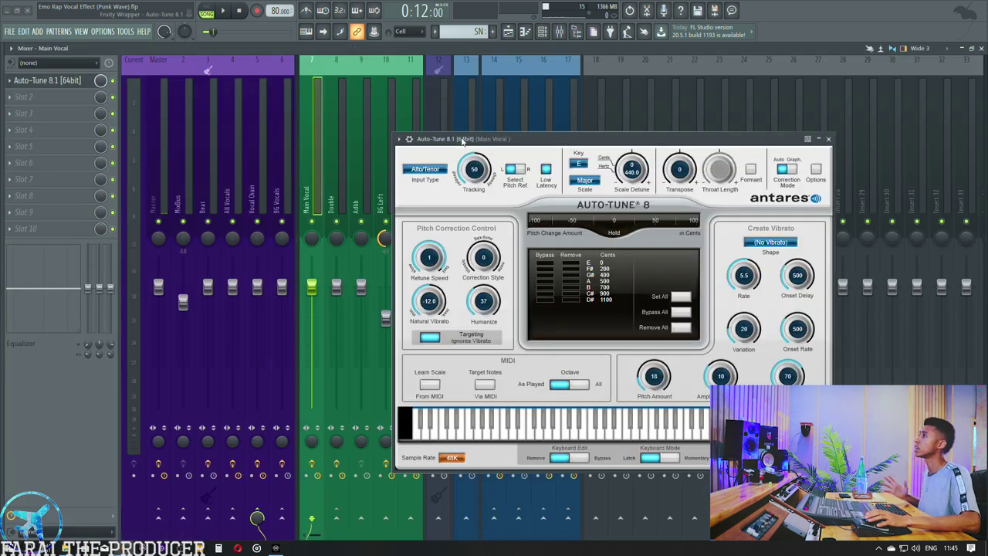
pyautogui.moveTo(483, 129); pyautogui.dragTo(462, 102)
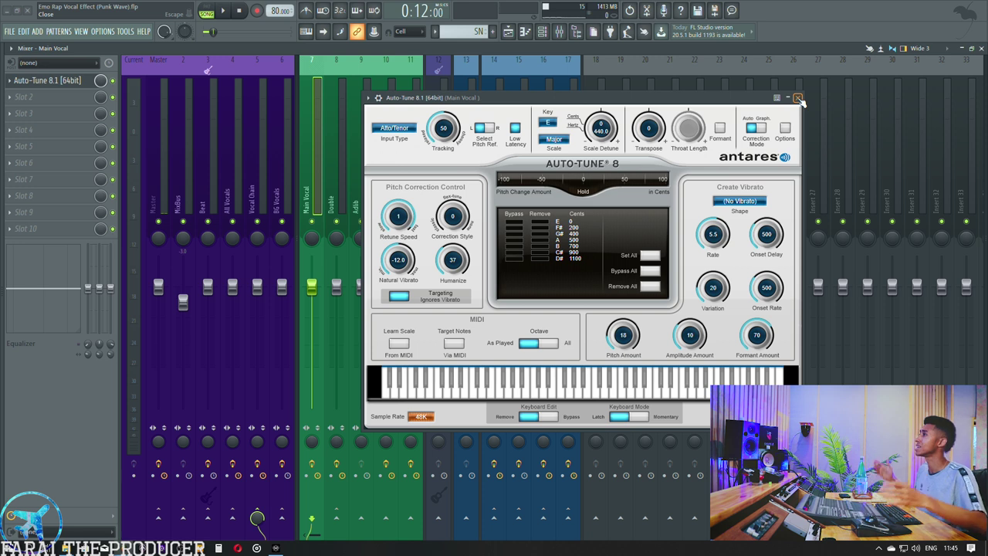
pyautogui.click(798, 98)
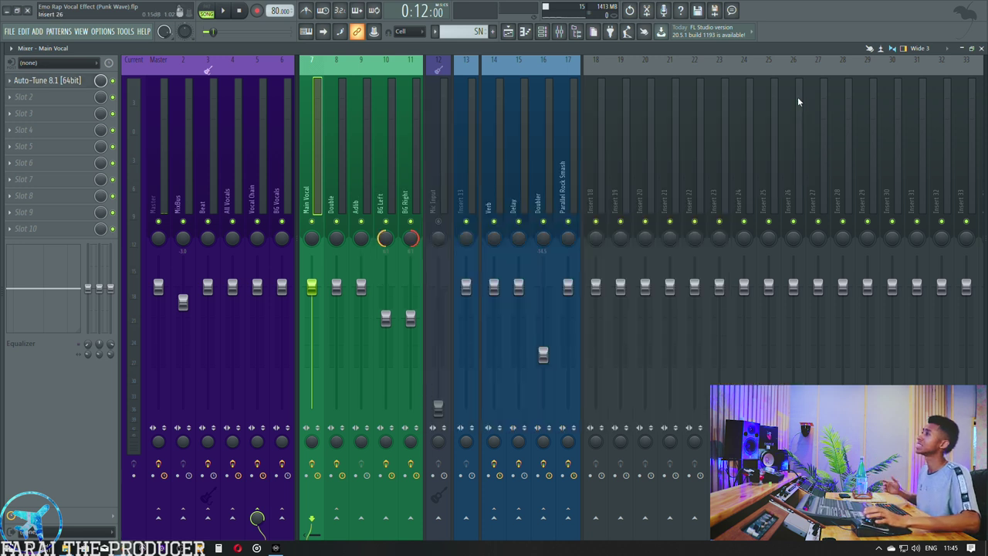
# Step: Select the Vocal Chain mixer track and listen to the song from bar 5, stopping playback after the vocal passage
pyautogui.click(509, 33)
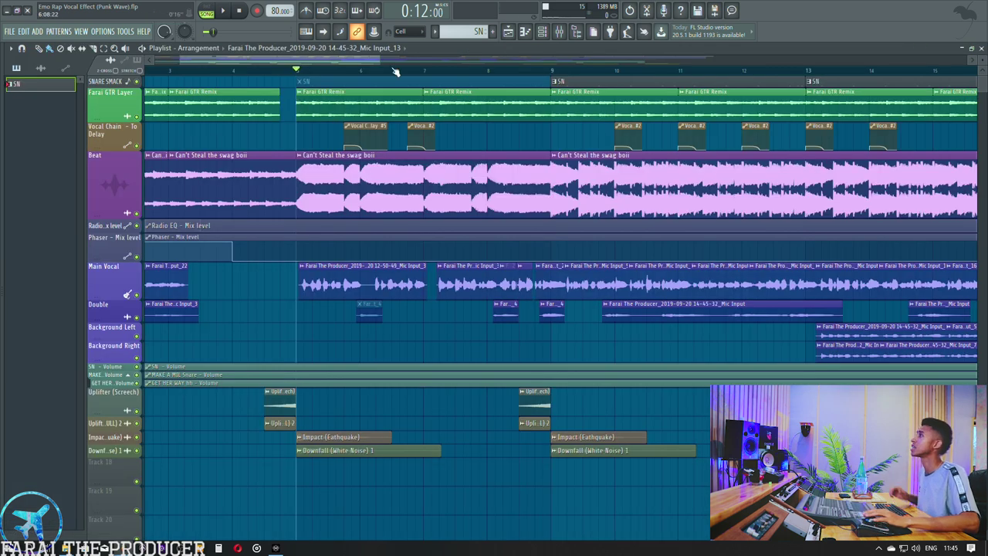
pyautogui.click(564, 37)
pyautogui.click(258, 135)
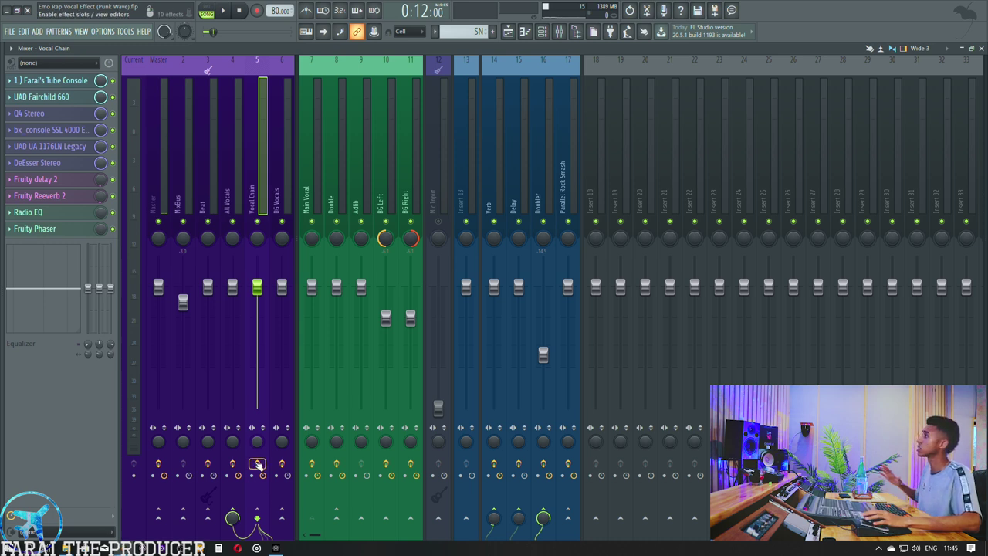
pyautogui.press('space')
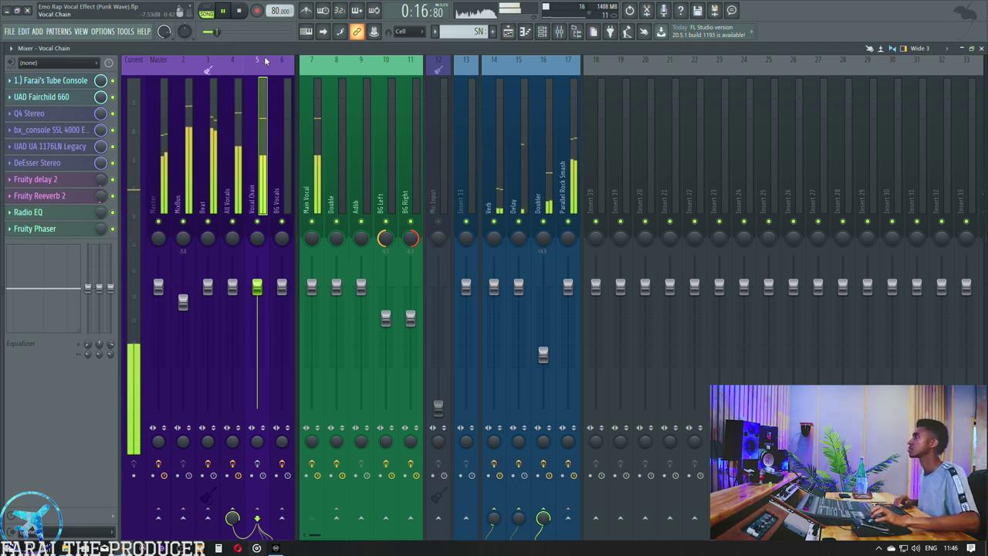
pyautogui.press('space')
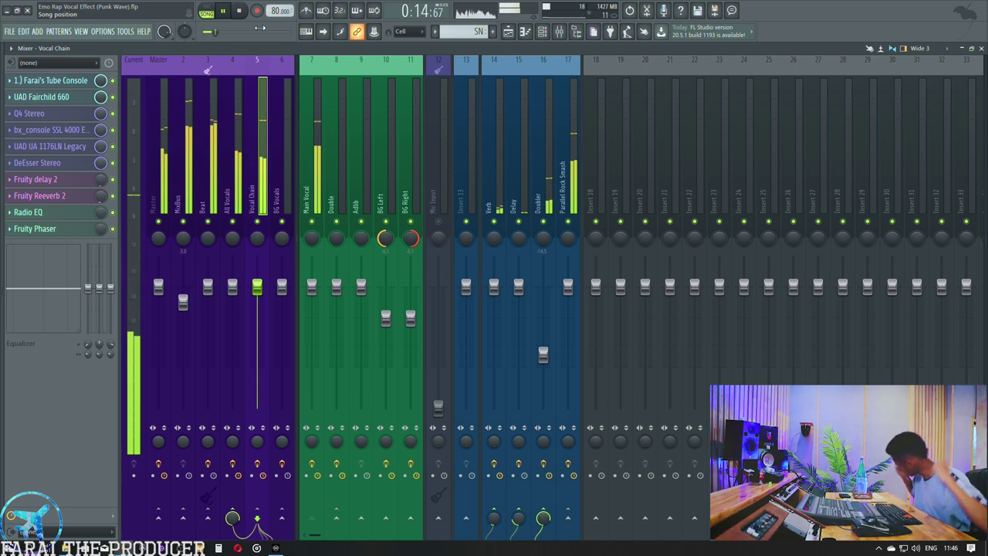
pyautogui.press('space')
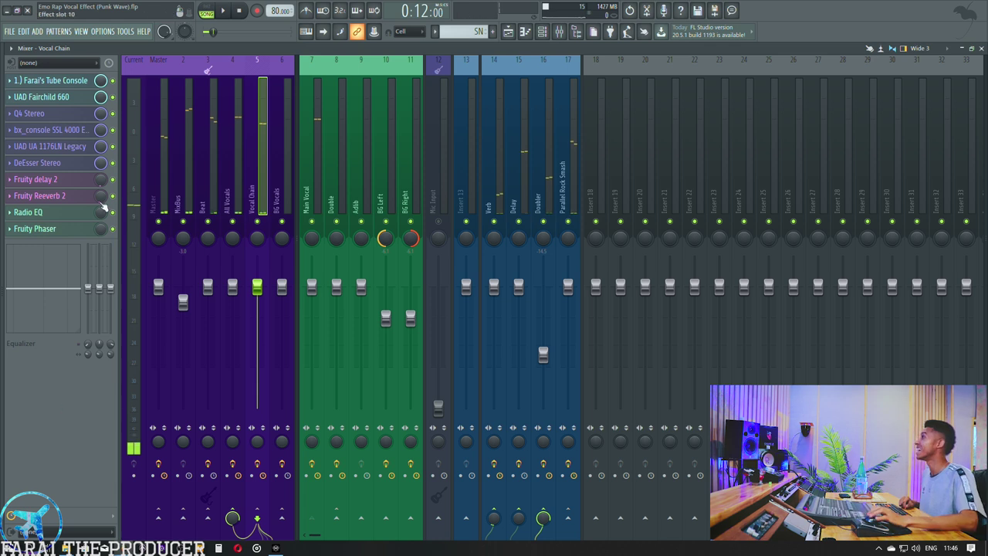
# Step: Open the Tube Console plug-in in the Vocal Chain's first effect slot and reposition its window over the mixer
pyautogui.click(91, 84)
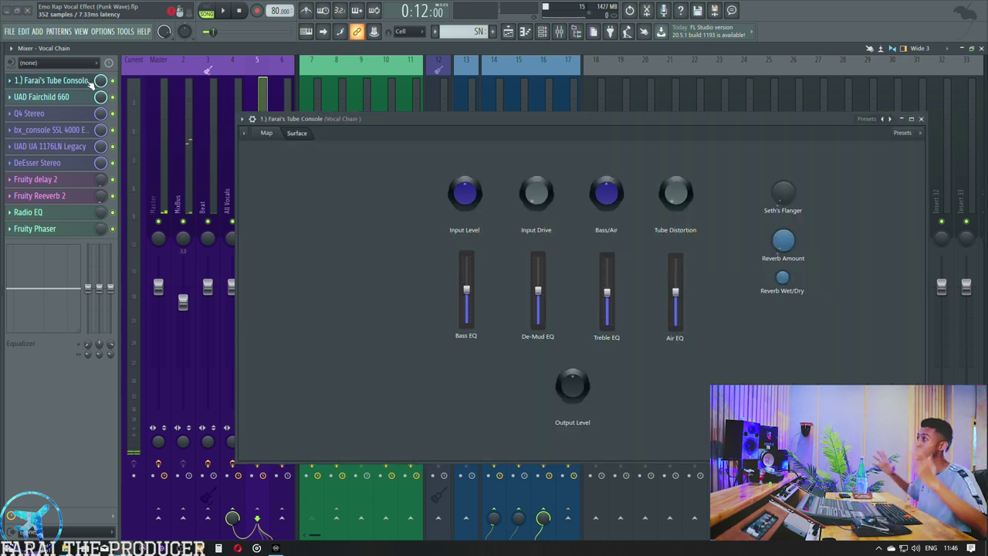
pyautogui.moveTo(308, 118); pyautogui.dragTo(348, 116)
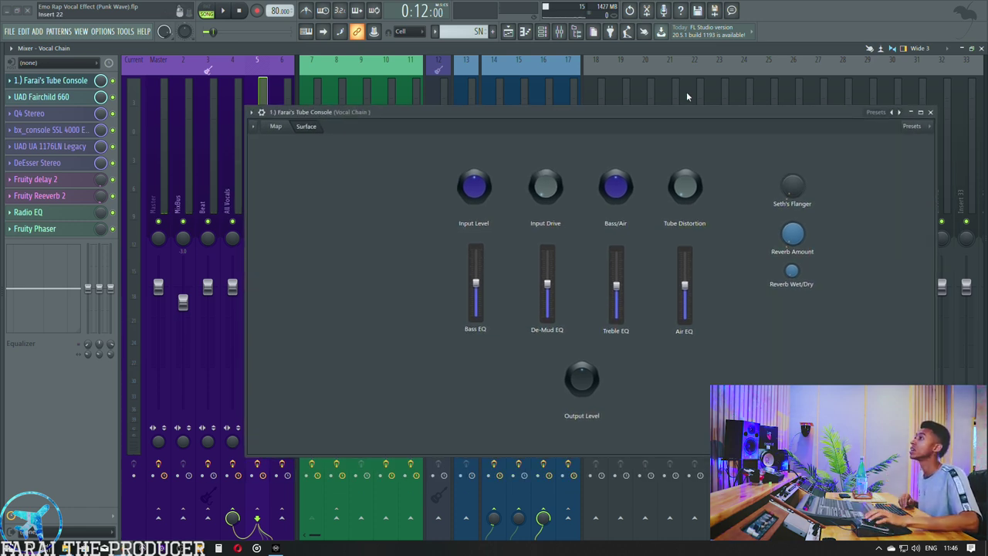
pyautogui.moveTo(593, 115); pyautogui.dragTo(604, 113)
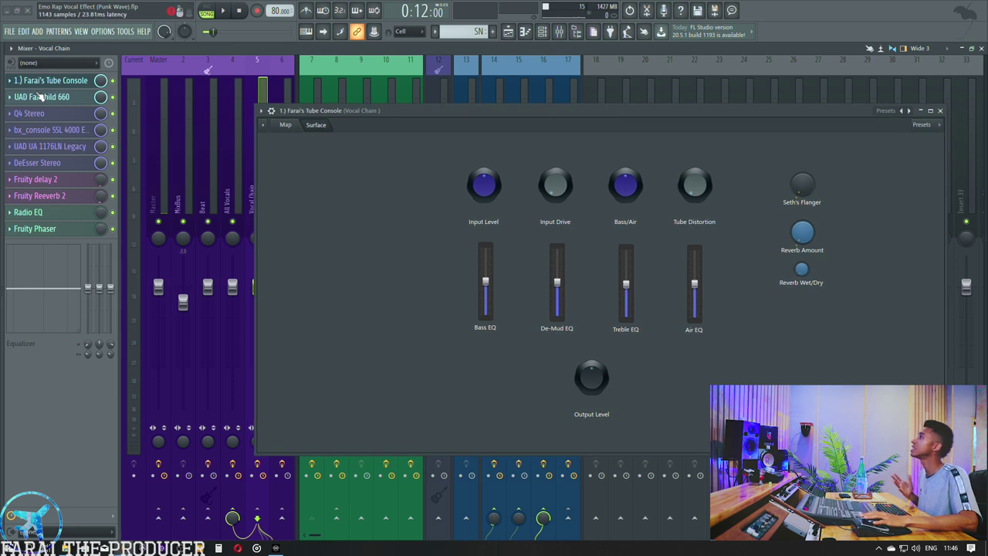
# Step: Open the Vocal Chain's UAD Fairchild 660 compressor and place it side by side with the Tube Console
pyautogui.click(42, 99)
pyautogui.moveTo(522, 198); pyautogui.dragTo(152, 195)
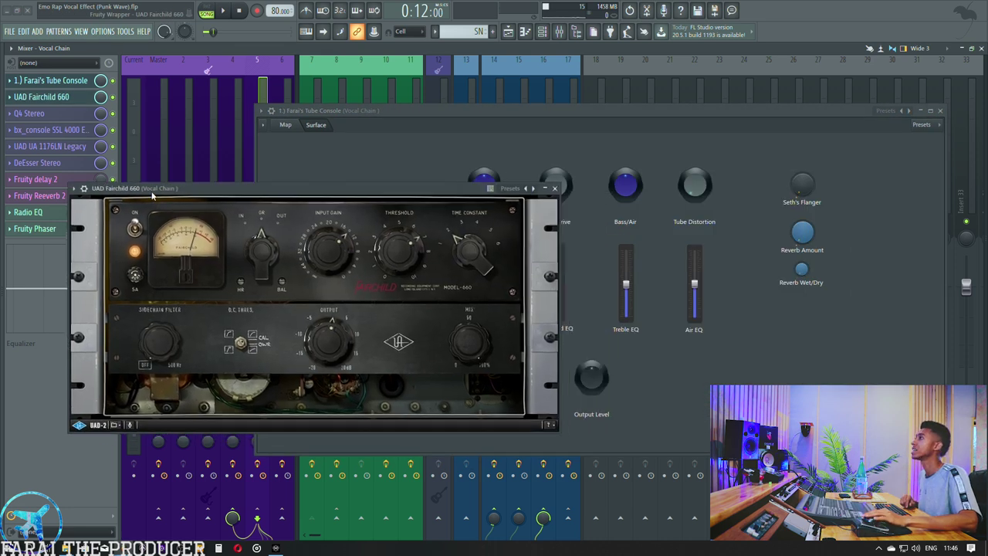
pyautogui.moveTo(334, 112); pyautogui.dragTo(439, 105)
pyautogui.moveTo(257, 194); pyautogui.dragTo(204, 192)
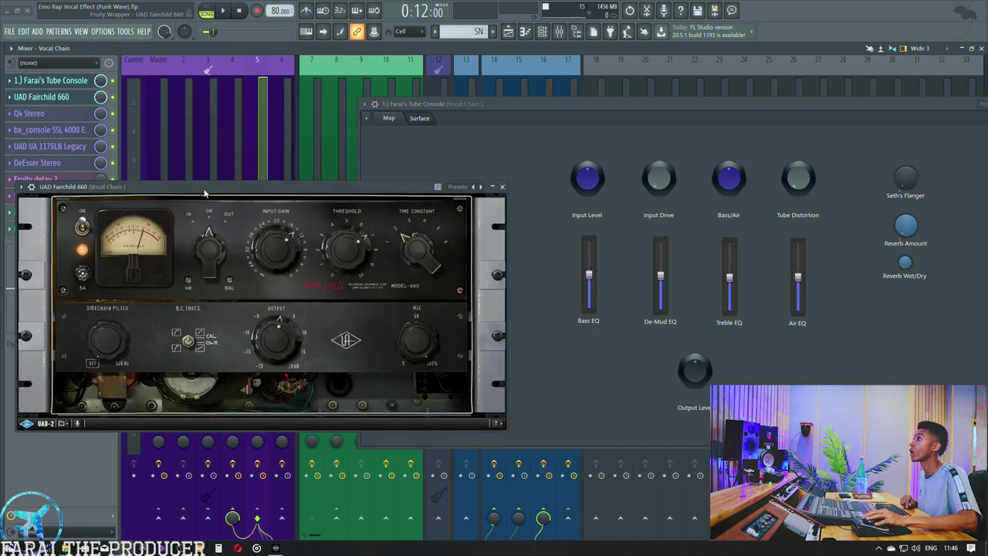
# Step: Bring the Tube Console in front of the UAD Fairchild 660 and rearrange both windows so all its controls fit on screen
pyautogui.click(51, 82)
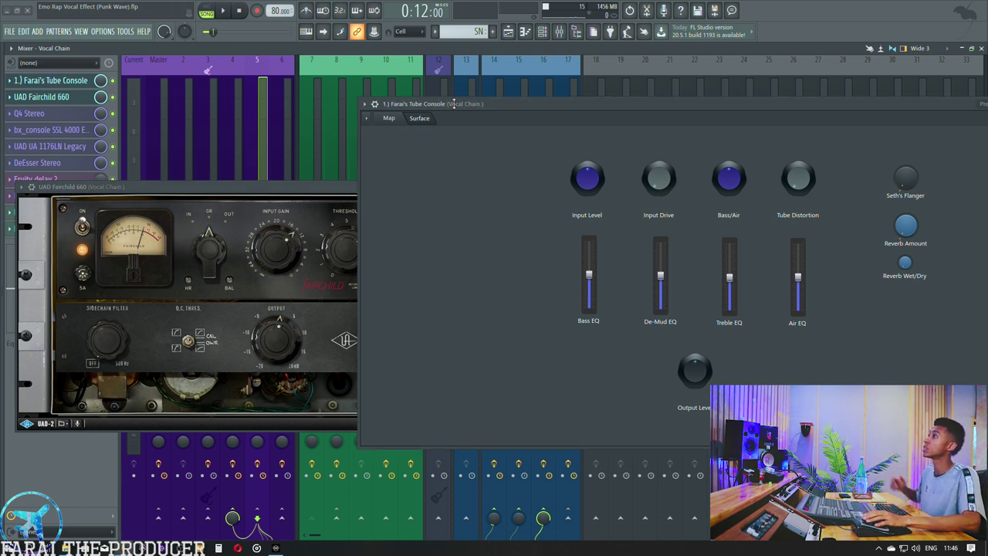
pyautogui.moveTo(457, 105); pyautogui.dragTo(382, 99)
pyautogui.moveTo(465, 100)
pyautogui.mouseDown()
pyautogui.moveTo(389, 98)
pyautogui.moveTo(451, 91)
pyautogui.mouseUp()
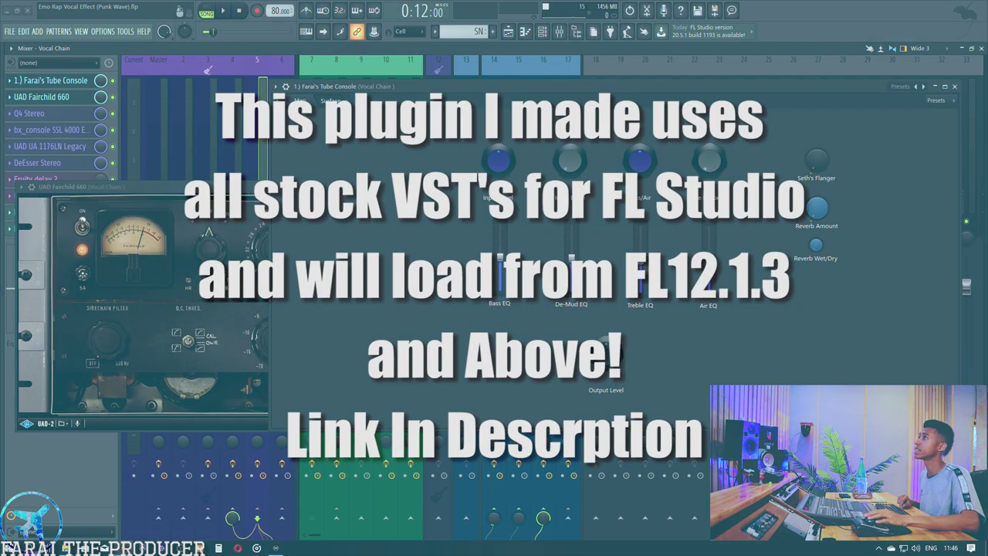
pyautogui.moveTo(667, 90); pyautogui.dragTo(677, 96)
pyautogui.moveTo(247, 189); pyautogui.dragTo(261, 208)
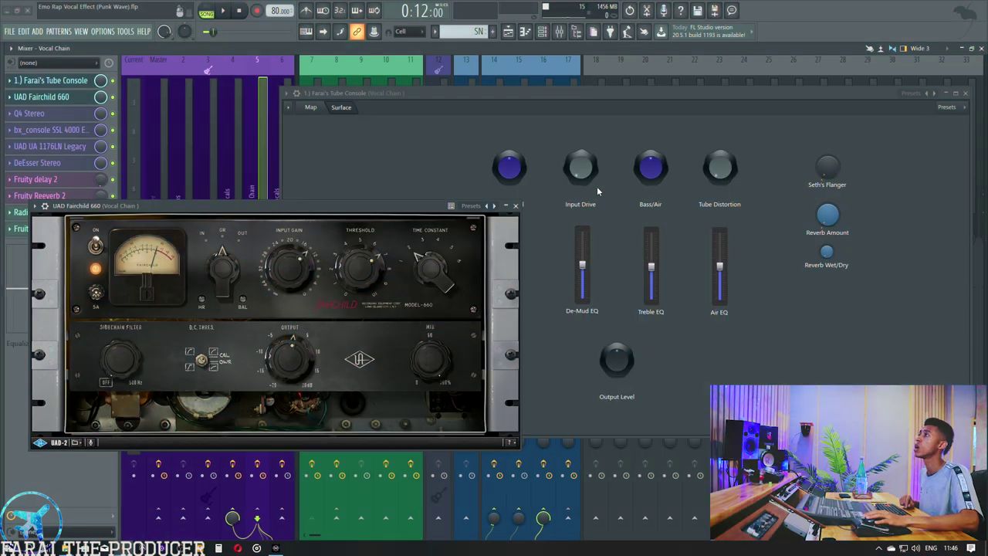
pyautogui.click(590, 95)
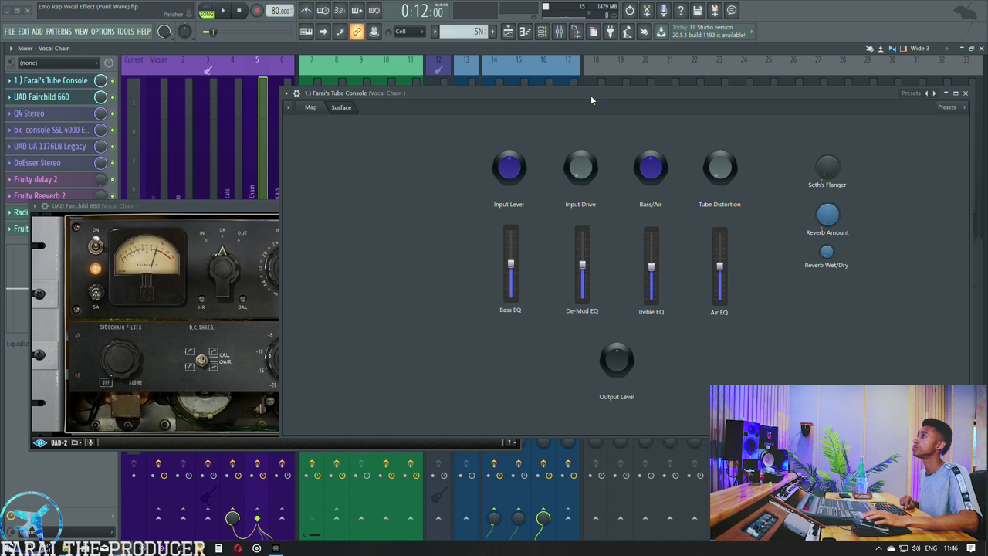
# Step: Try an Input Drive of 84% on the Tube Console and restore it to its copied value of 1%
pyautogui.rightClick(580, 163)
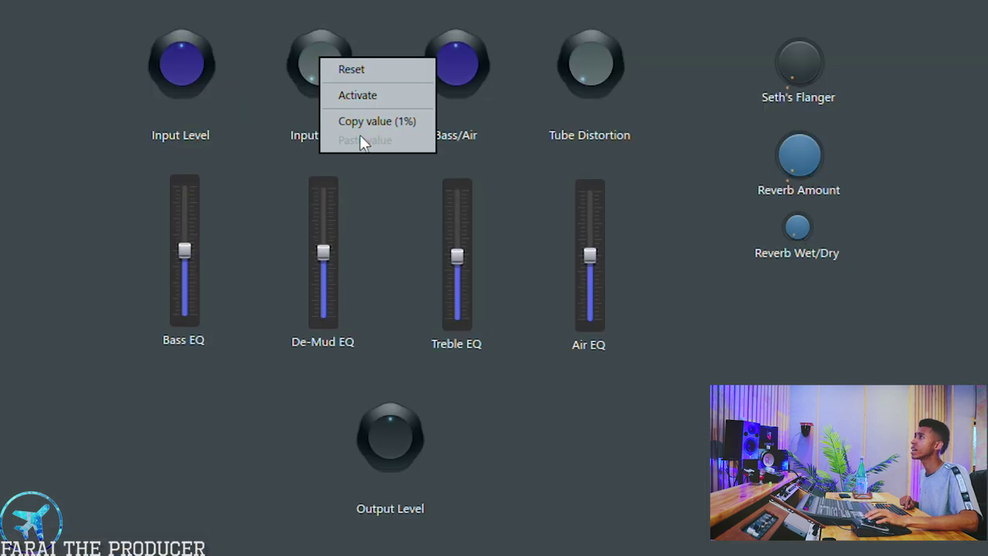
pyautogui.click(355, 121)
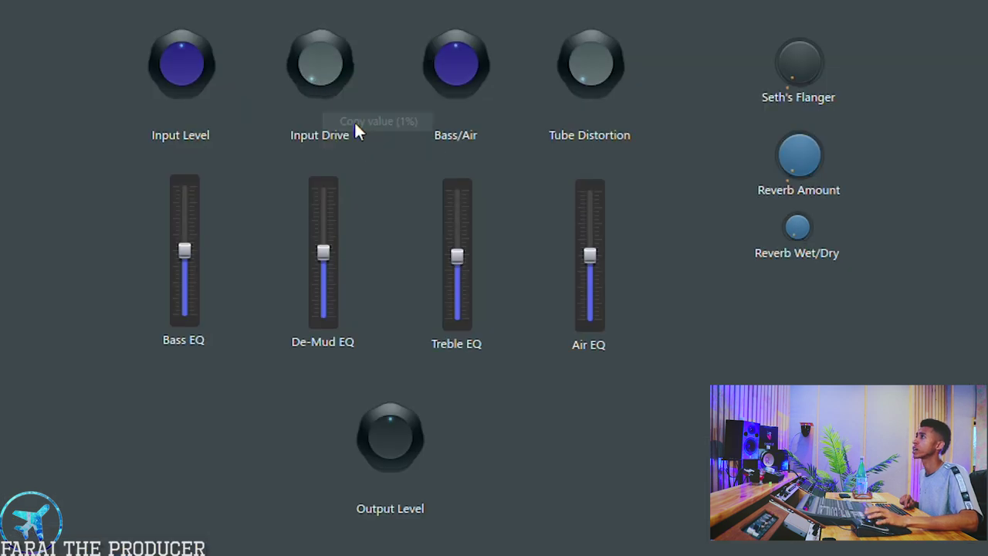
pyautogui.moveTo(328, 103); pyautogui.dragTo(328, 34)
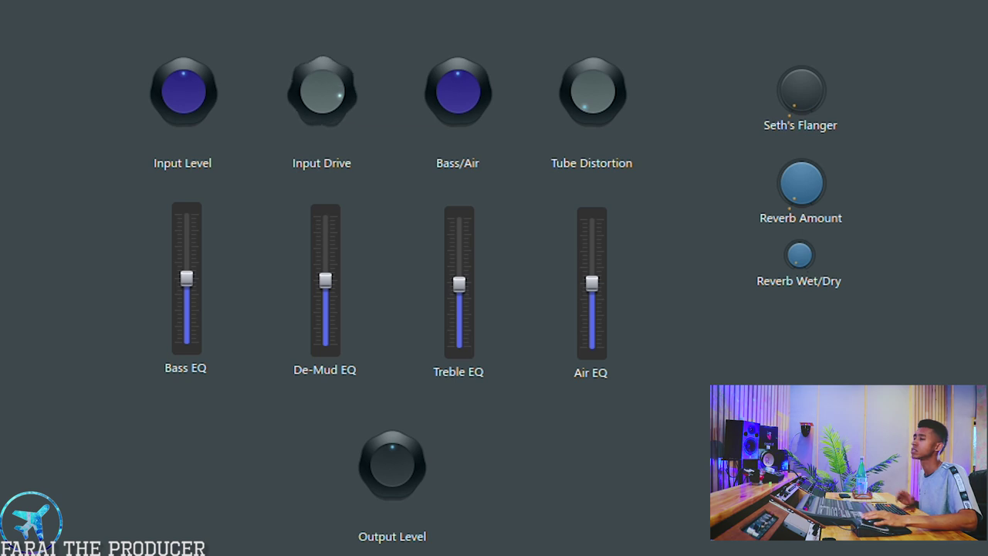
pyautogui.rightClick(329, 101)
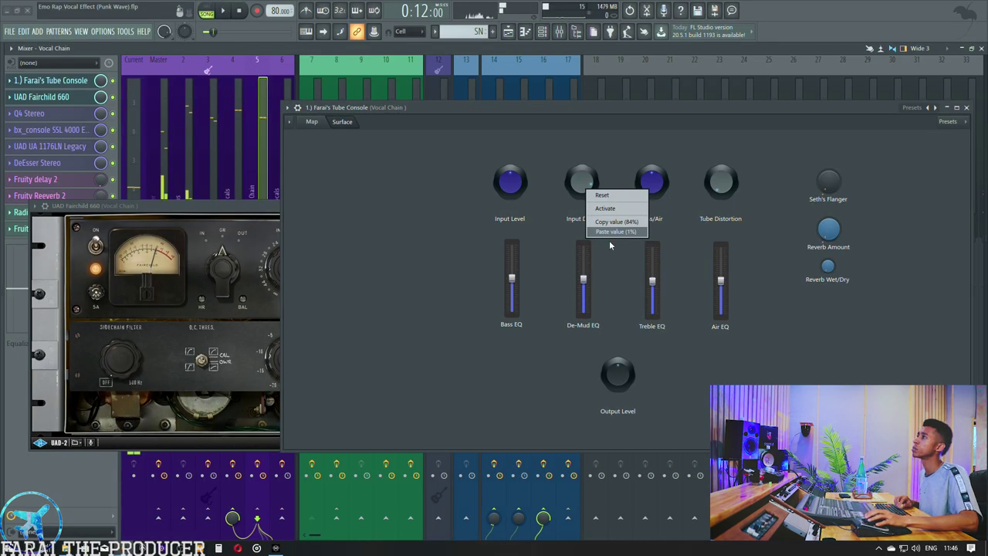
pyautogui.click(611, 232)
# Step: Check the current value of the Tube Console's Tube Distortion knob
pyautogui.rightClick(721, 183)
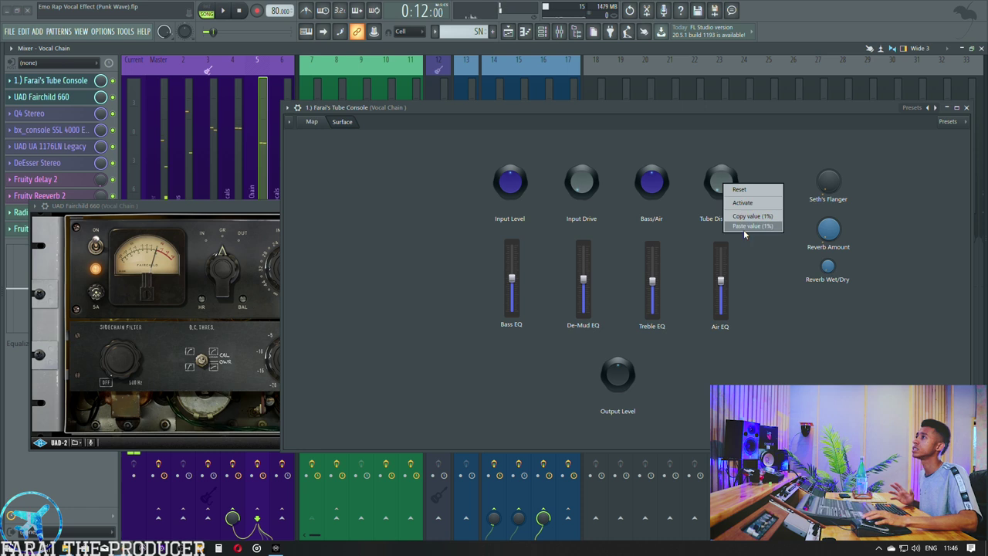
pyautogui.click(735, 157)
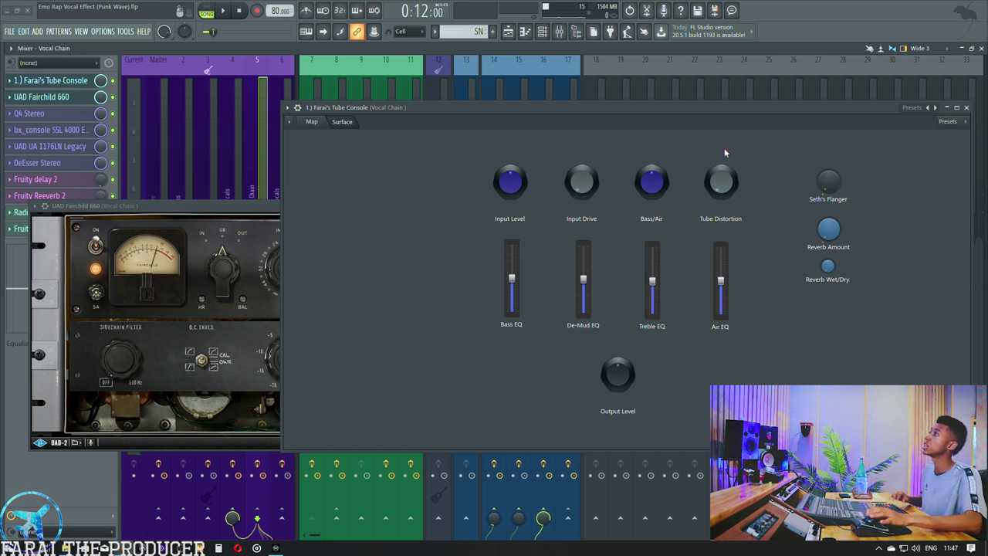
# Step: Audition a changed Tube Distortion setting on the Tube Console, and paste the copied 1% value back onto Tube Distortion and Input Drive
pyautogui.moveTo(706, 106); pyautogui.dragTo(687, 117)
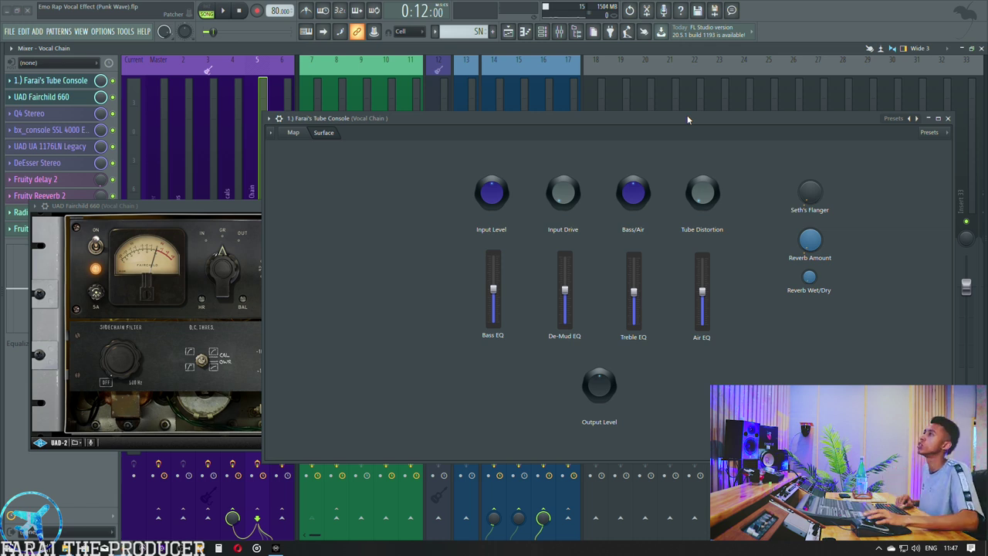
pyautogui.rightClick(698, 202)
pyautogui.click(713, 235)
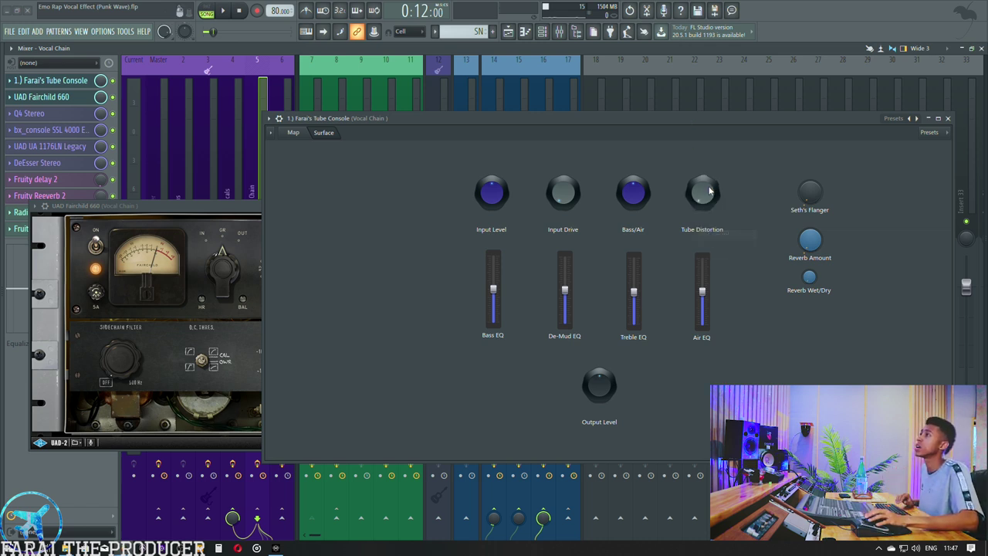
pyautogui.press('space')
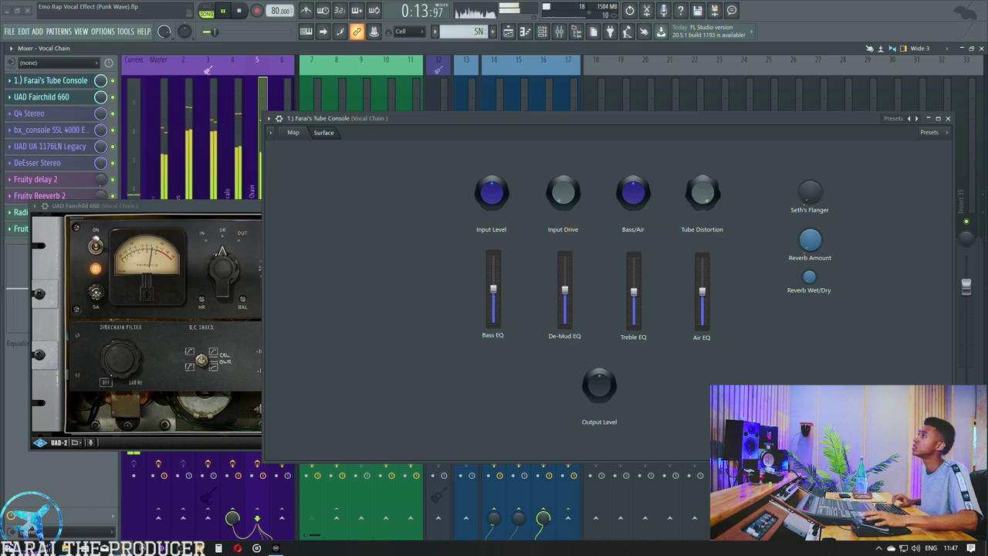
pyautogui.press('space')
pyautogui.rightClick(705, 190)
pyautogui.click(730, 235)
pyautogui.rightClick(570, 196)
pyautogui.click(586, 237)
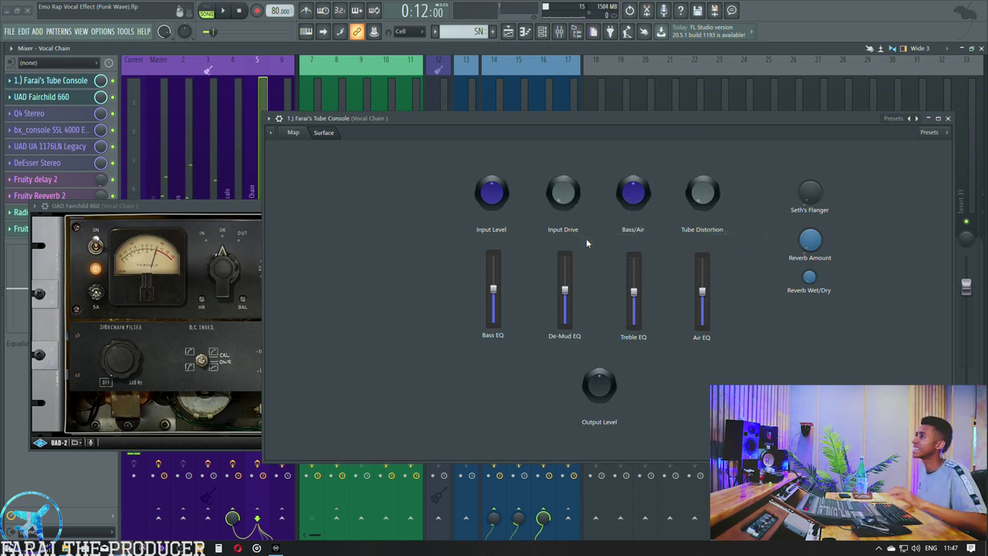
# Step: Copy the Treble EQ value and audition the vocal with Reverb Amount and Reverb Wet/Dry raised, restoring both reverb settings after playback
pyautogui.rightClick(637, 297)
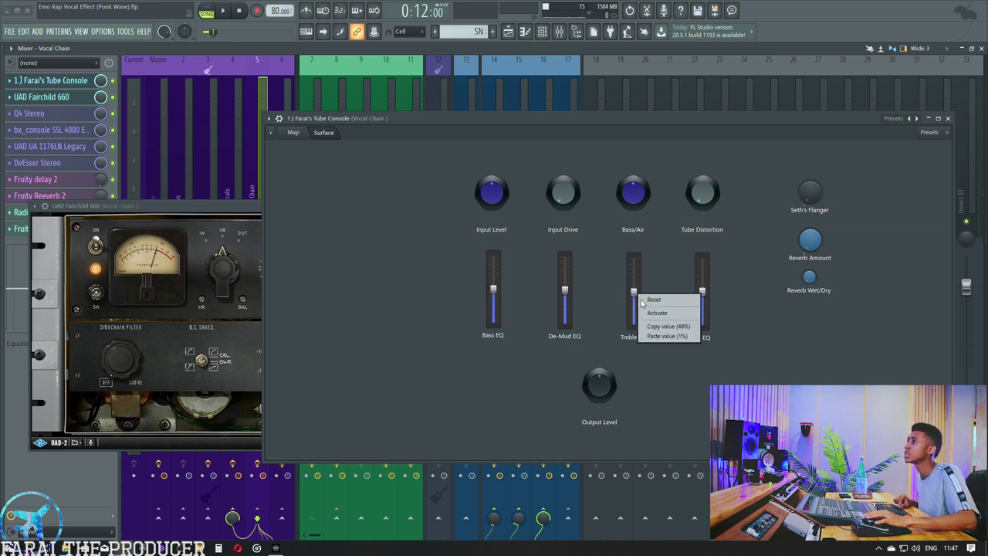
pyautogui.click(679, 327)
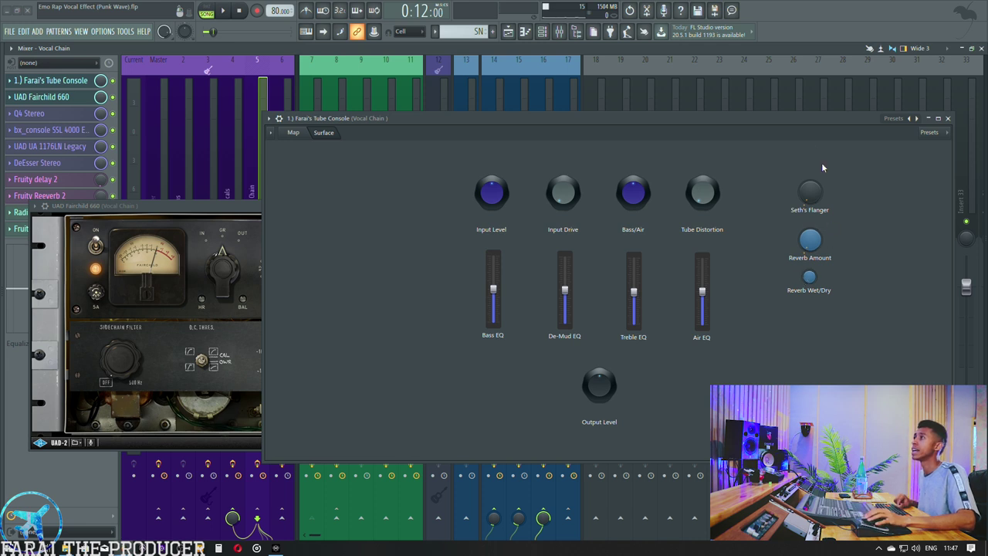
pyautogui.press('space')
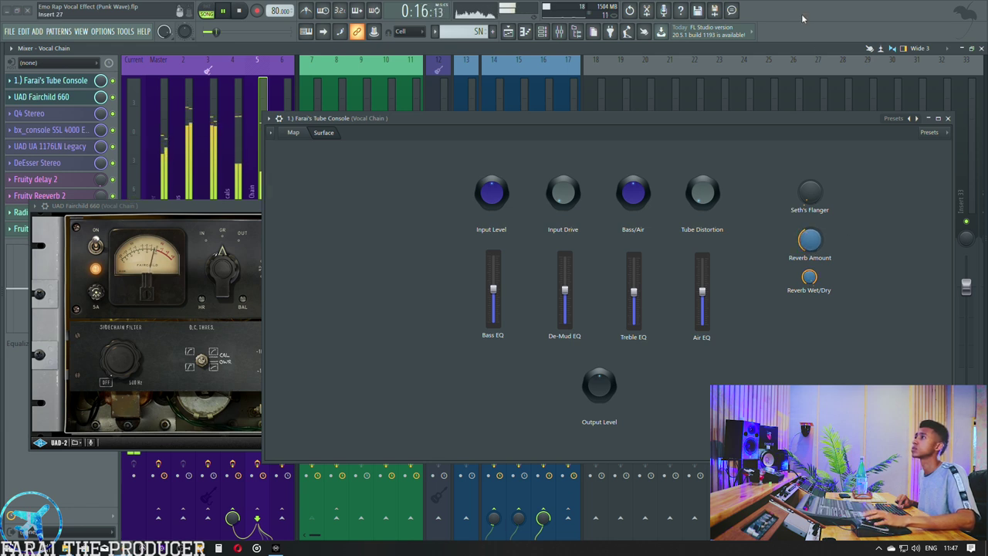
pyautogui.press('space')
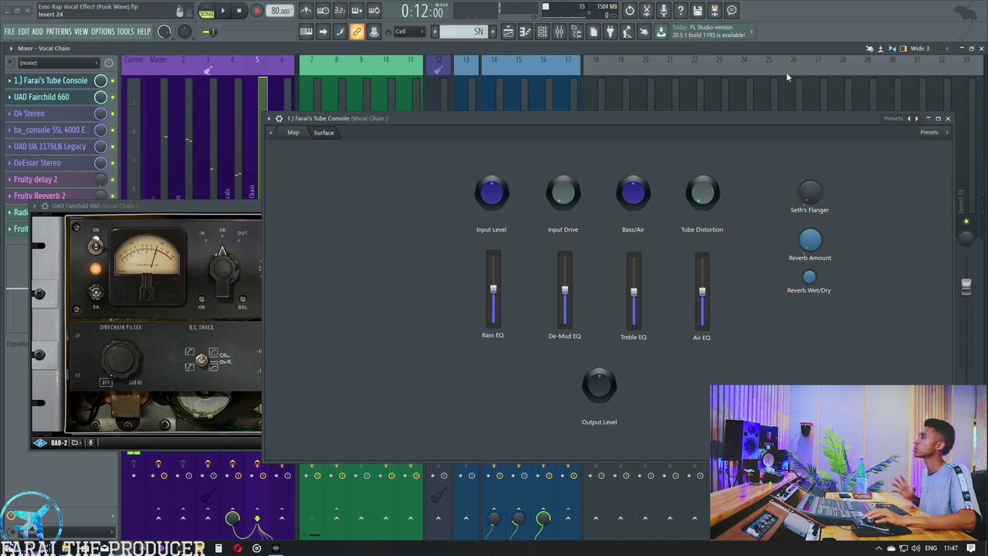
# Step: Leave only the Vocal Chain's UAD Fairchild 660 open, with the Tube Console closed, and place its window over the empty mixer tracks
pyautogui.click(64, 94)
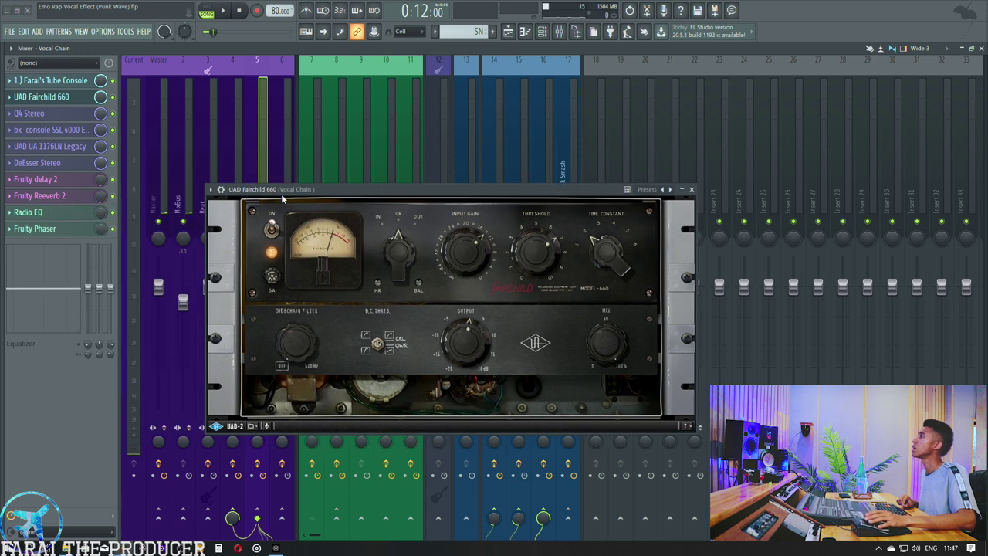
pyautogui.click(66, 86)
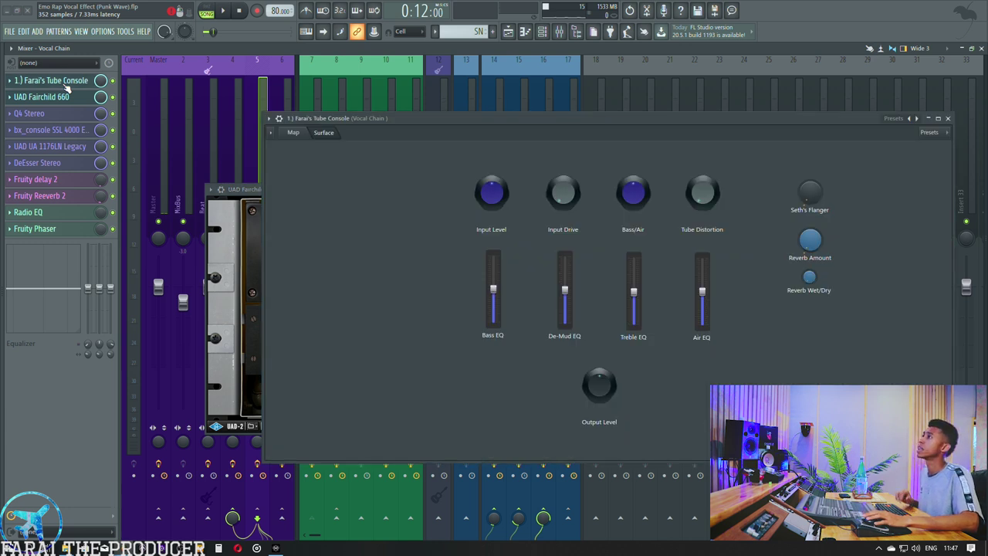
pyautogui.click(66, 86)
pyautogui.moveTo(311, 194); pyautogui.dragTo(482, 136)
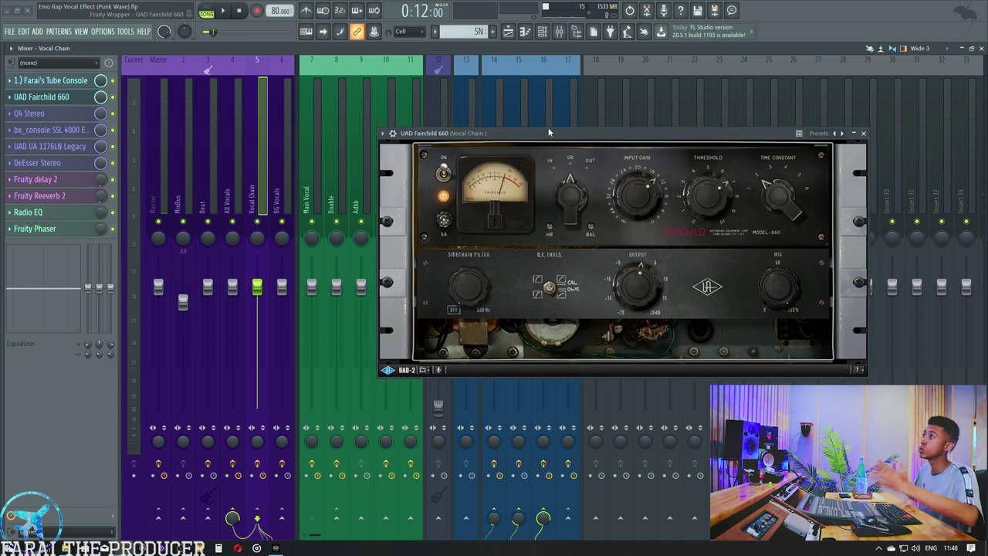
pyautogui.moveTo(549, 133)
pyautogui.mouseDown()
pyautogui.moveTo(537, 141)
pyautogui.moveTo(553, 129)
pyautogui.mouseUp()
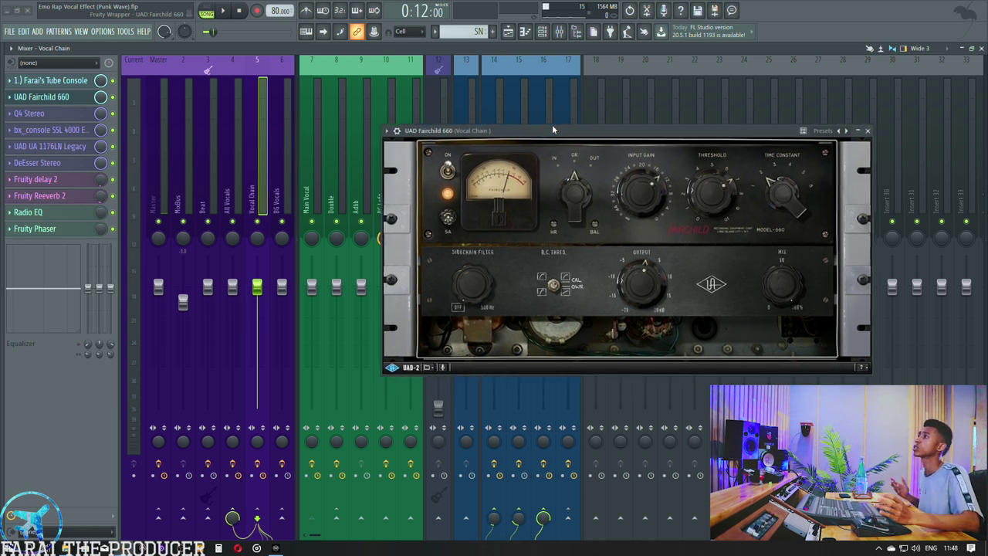
pyautogui.moveTo(553, 130); pyautogui.dragTo(570, 133)
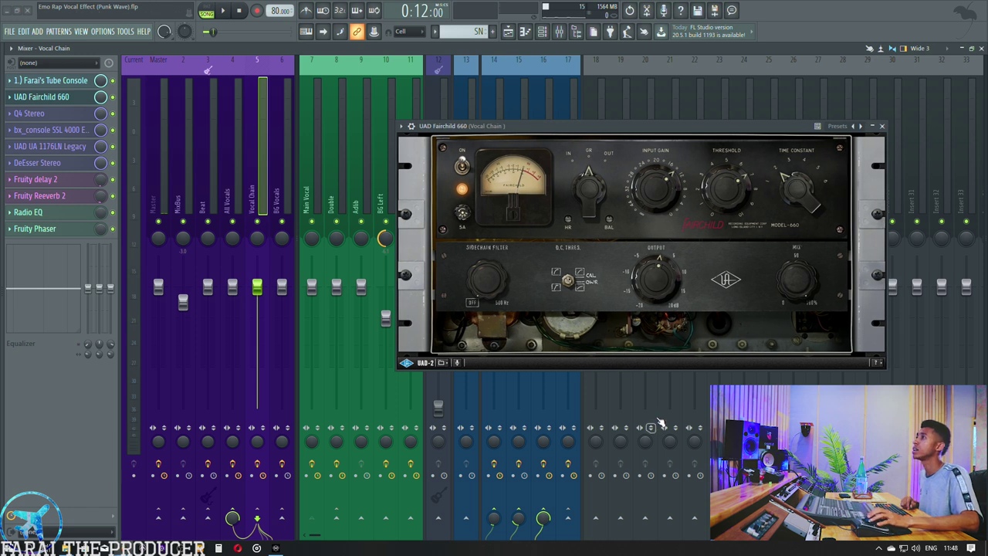
# Step: Launch the UAD Meter & Control Panel to show the DSP load and keep the Fairchild 660 window clear of its meter
pyautogui.press('super')
pyautogui.write('uad')
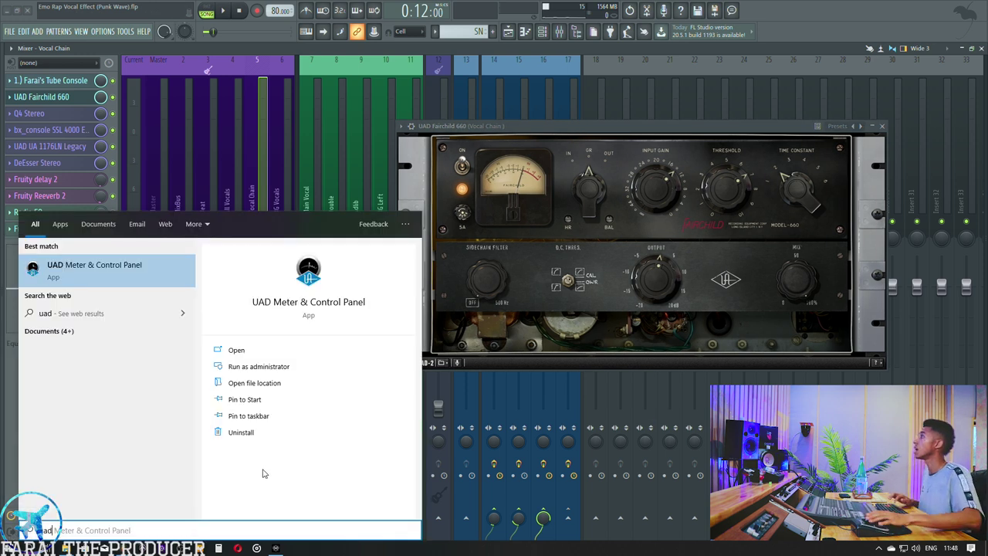
pyautogui.press('Return')
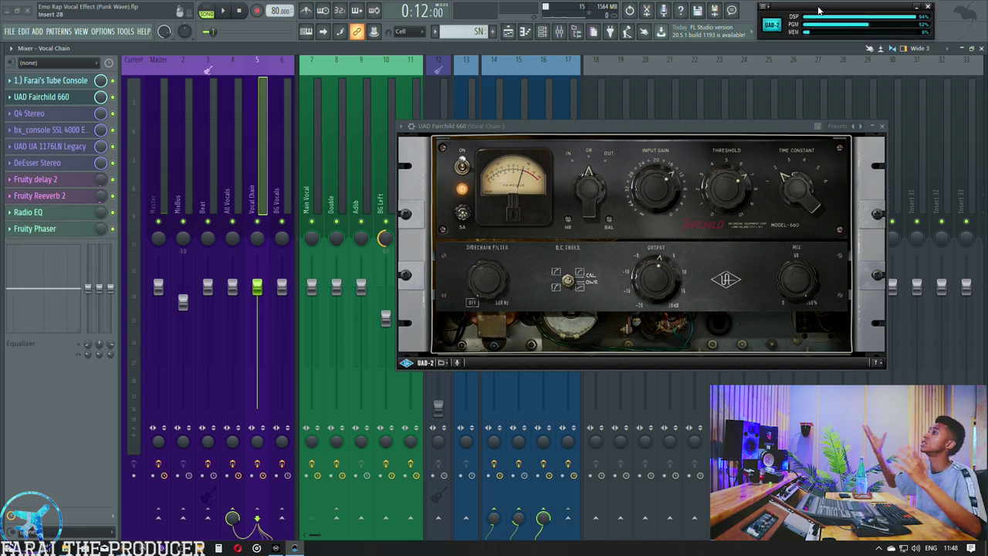
pyautogui.moveTo(676, 129)
pyautogui.mouseDown()
pyautogui.moveTo(667, 159)
pyautogui.moveTo(674, 128)
pyautogui.mouseUp()
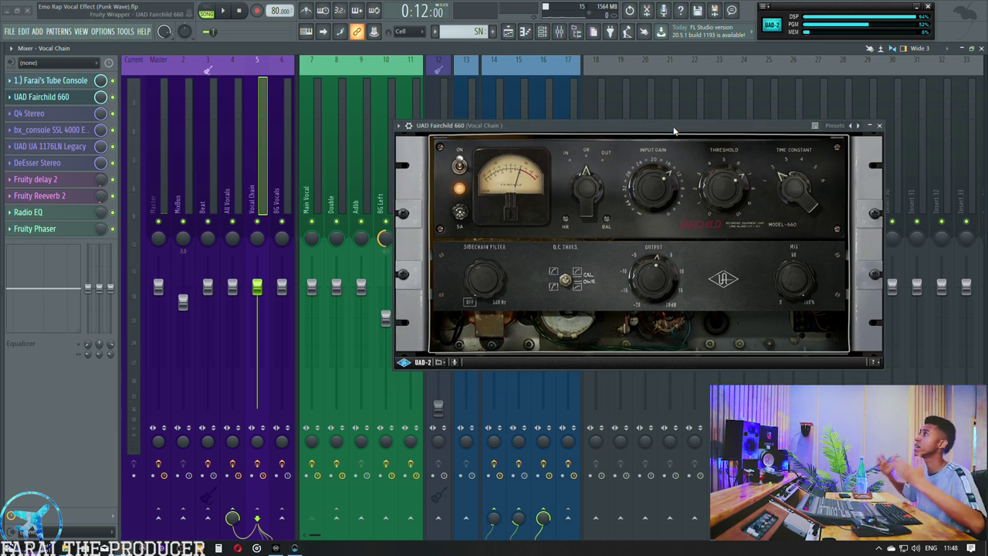
pyautogui.moveTo(674, 131)
pyautogui.mouseDown()
pyautogui.moveTo(680, 142)
pyautogui.moveTo(686, 122)
pyautogui.moveTo(682, 143)
pyautogui.mouseUp()
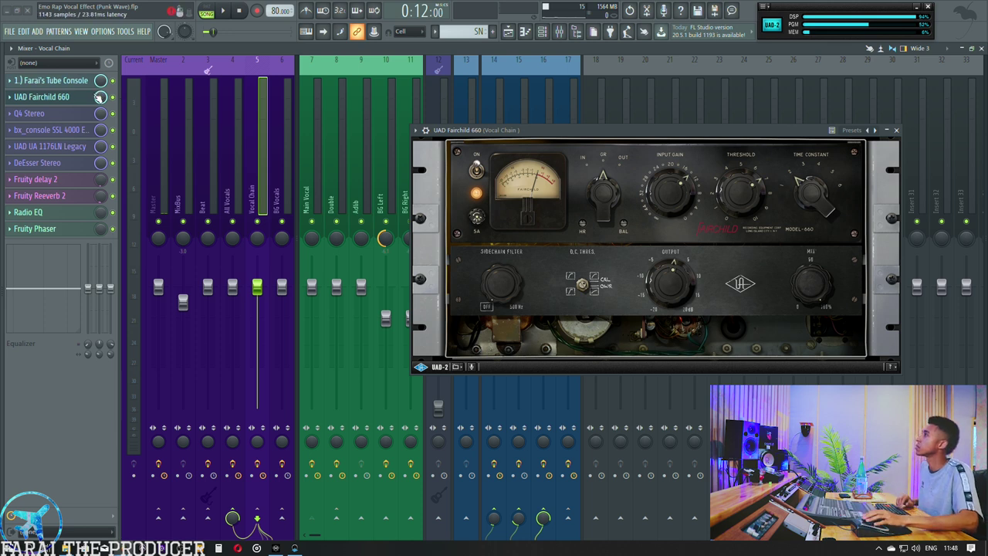
# Step: Compare the vocal playback with the Tube Console and UAD Fairchild 660 bypassed and with both enabled
pyautogui.press('space')
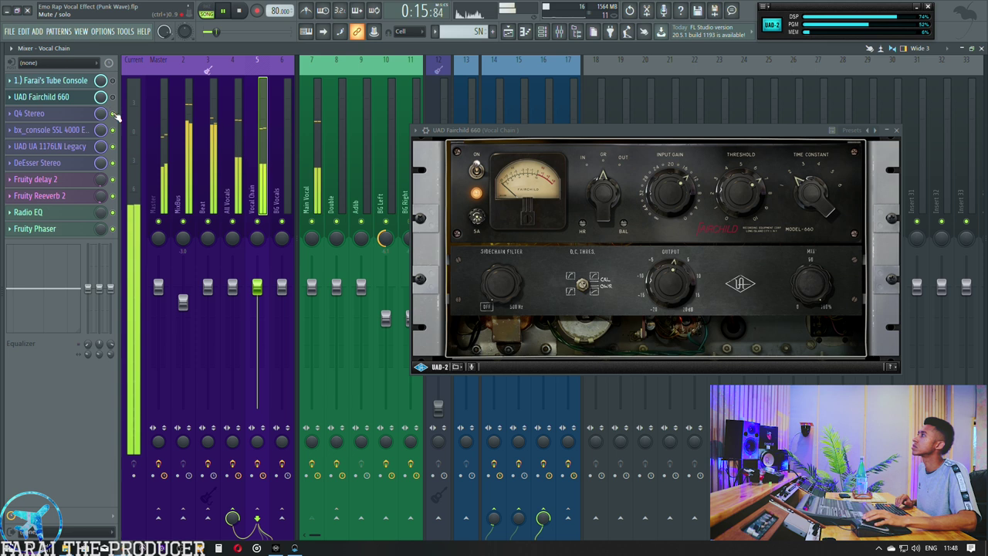
pyautogui.press('space')
pyautogui.press('space')
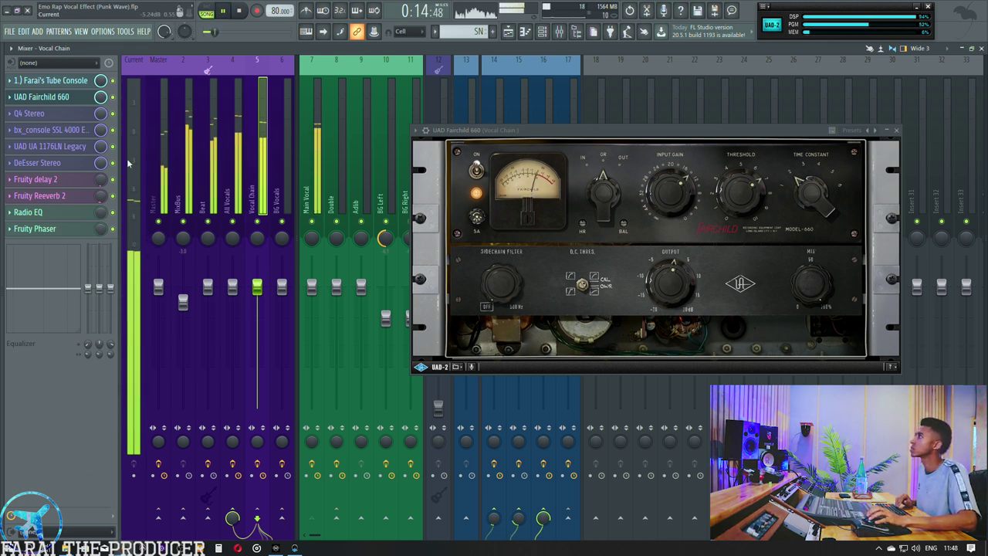
pyautogui.press('space')
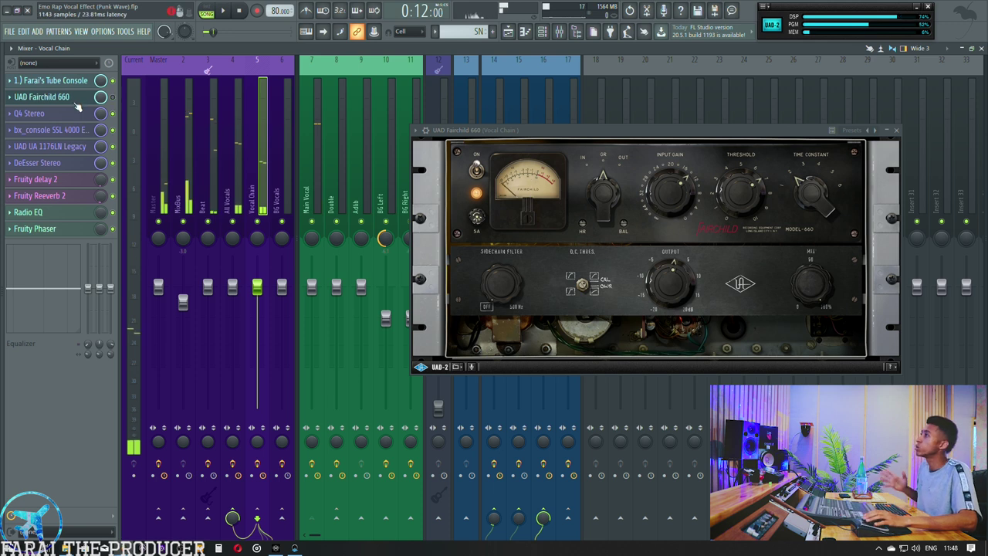
# Step: Swap the Fairchild 660 window for the Tube Console, audition a raised Input Drive with the Fairchild bypassed, and restore the knob's setting
pyautogui.click(46, 96)
pyautogui.click(50, 80)
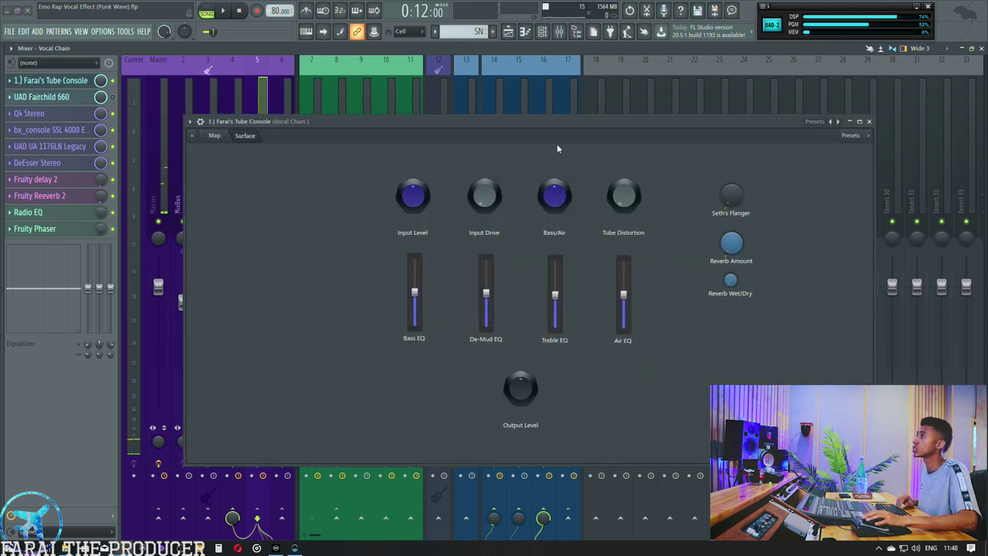
pyautogui.press('space')
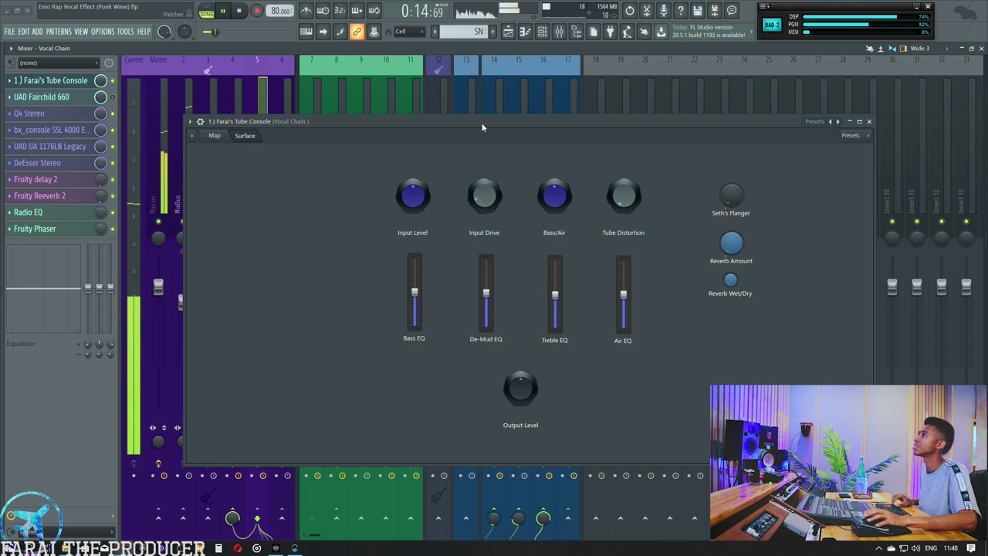
pyautogui.press('space')
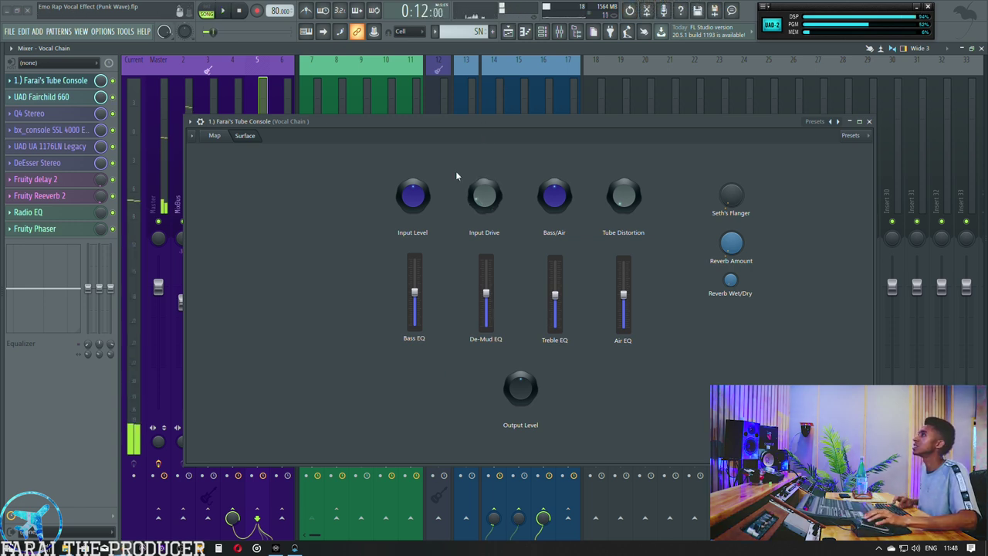
pyautogui.rightClick(497, 205)
pyautogui.click(526, 247)
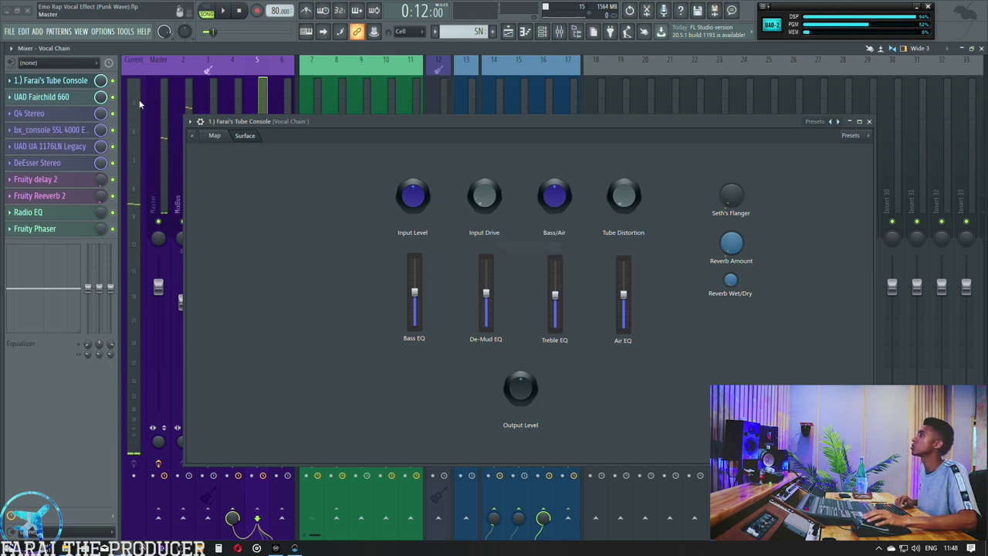
# Step: Close the Tube Console and open the Vocal Chain's Q4 Stereo equalizer to review its four narrow cuts
pyautogui.click(72, 98)
pyautogui.click(72, 99)
pyautogui.click(66, 87)
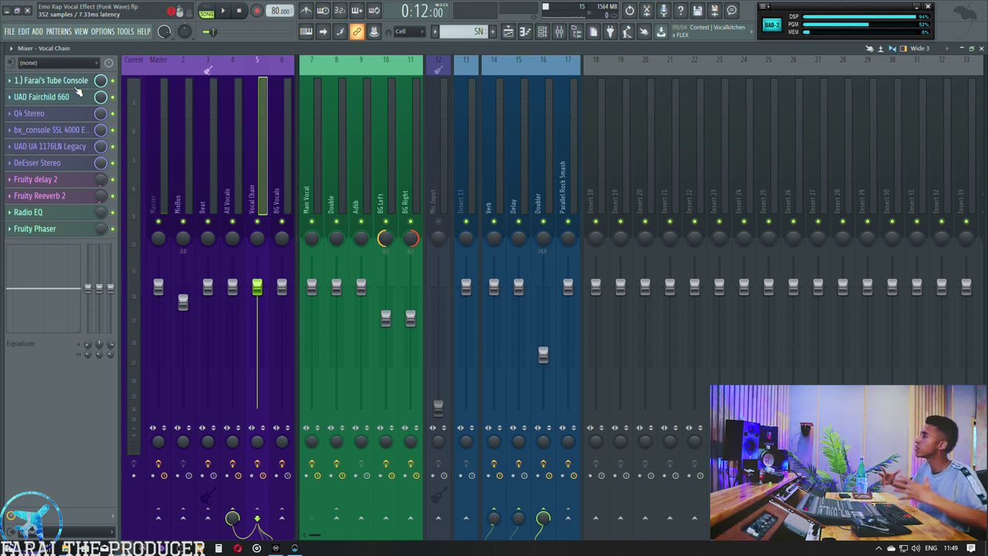
pyautogui.click(66, 117)
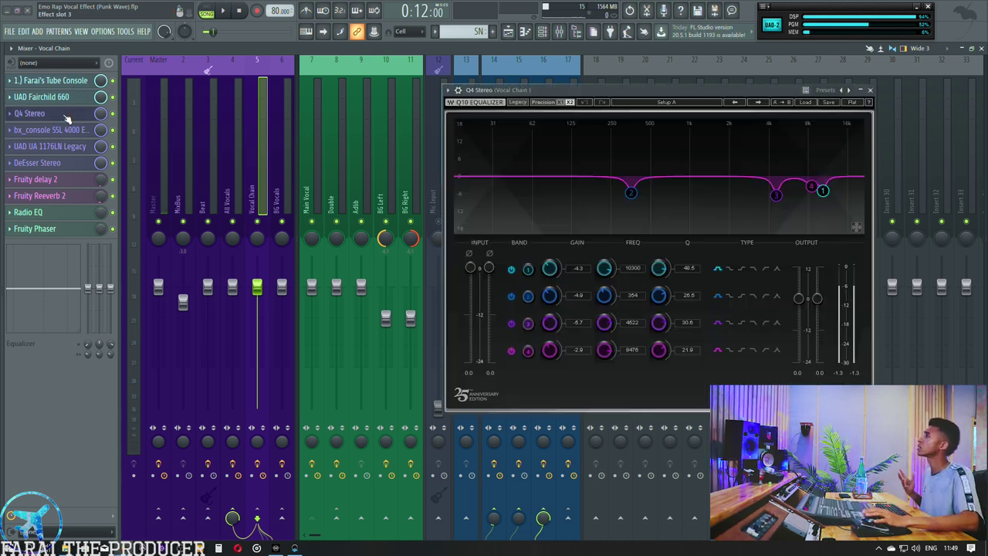
pyautogui.moveTo(497, 91); pyautogui.dragTo(487, 114)
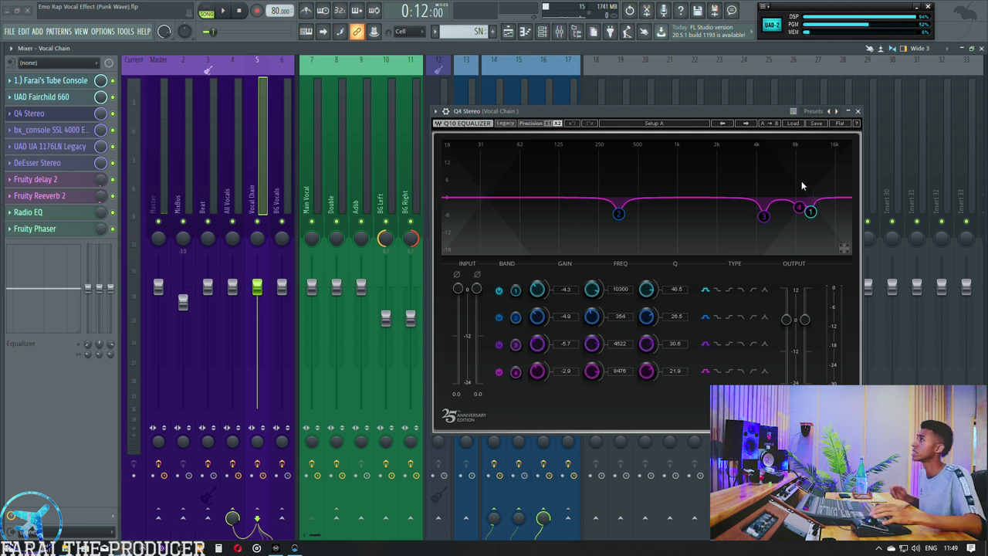
# Step: Close the Q4 Stereo and open the Vocal Chain's bx_console SSL 4000 E, positioning its window to review the filter, dynamics and EQ sections
pyautogui.click(64, 113)
pyautogui.click(64, 114)
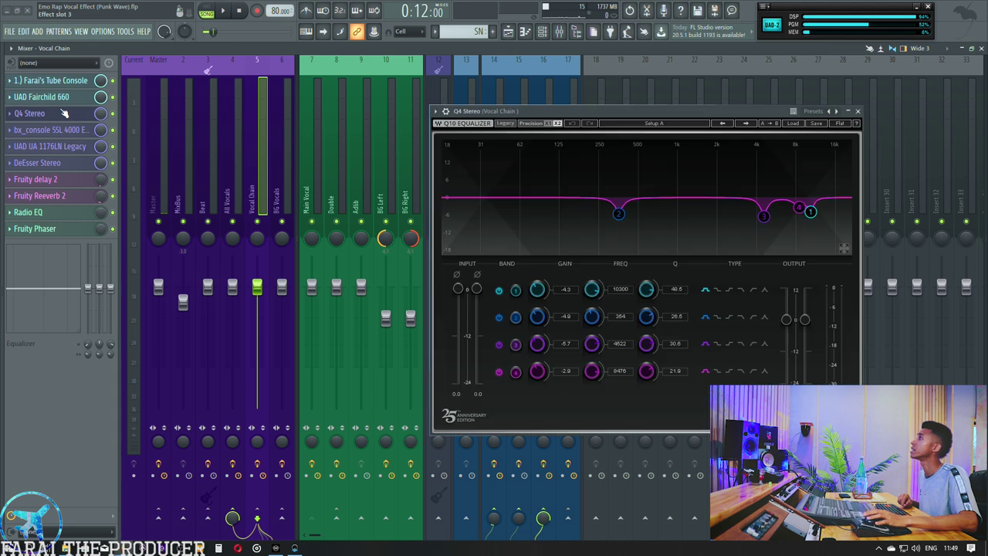
pyautogui.click(64, 113)
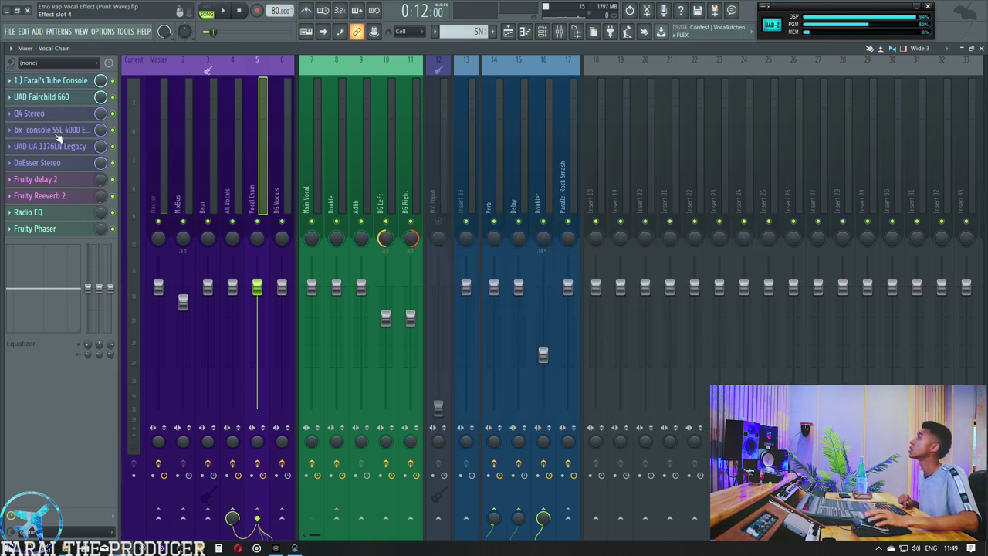
pyautogui.click(56, 131)
pyautogui.moveTo(591, 98); pyautogui.dragTo(670, 108)
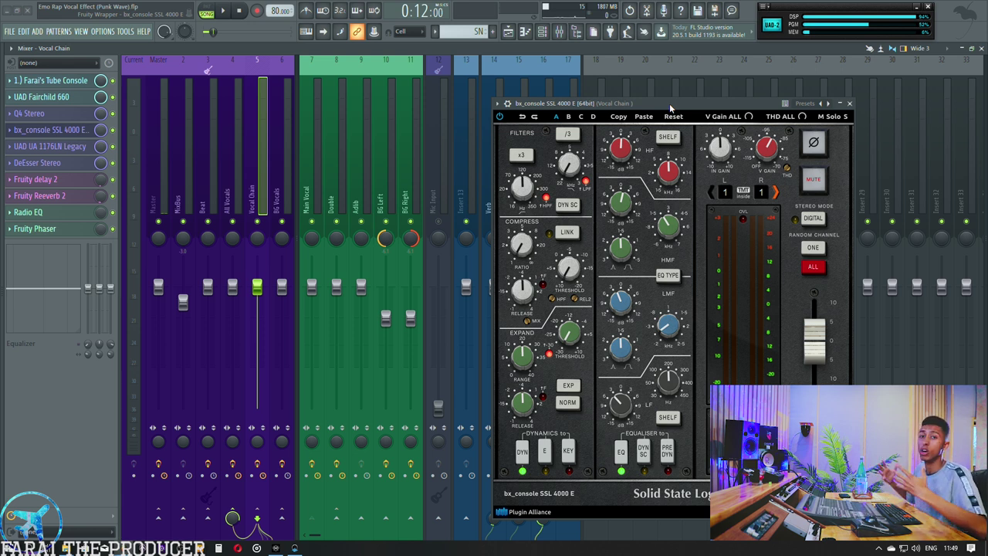
pyautogui.moveTo(670, 108); pyautogui.dragTo(680, 99)
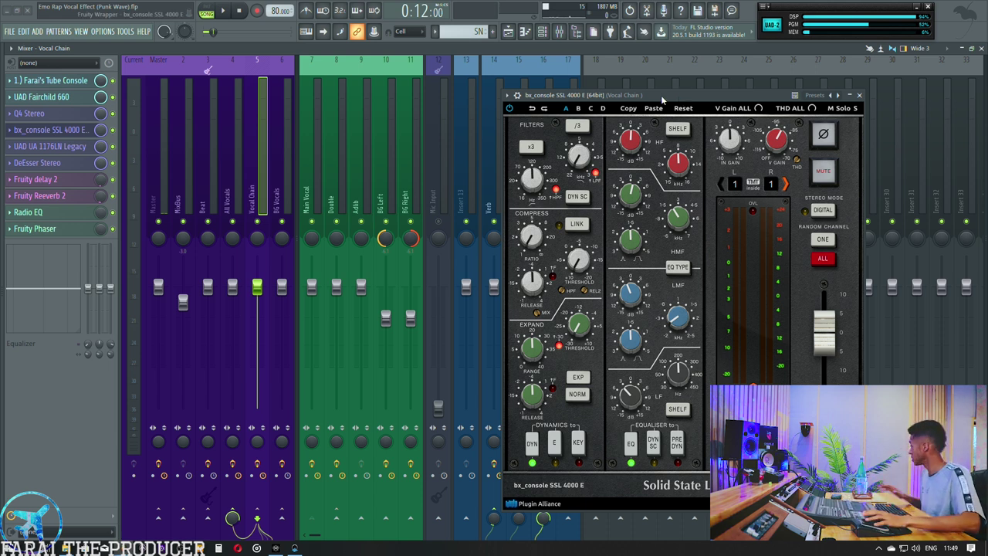
pyautogui.moveTo(661, 95); pyautogui.dragTo(641, 102)
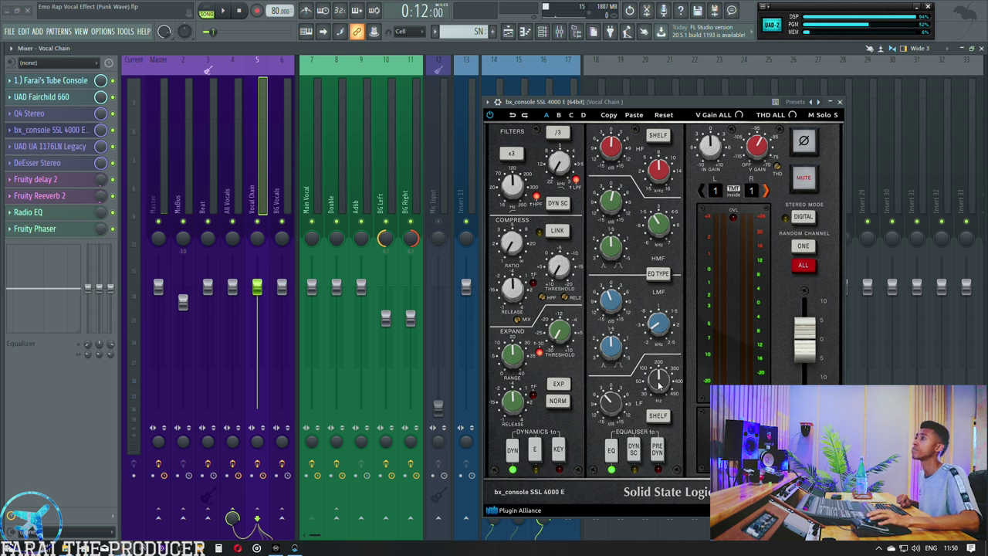
# Step: Compare the vocal playback with the Vocal Chain's bx_console SSL 4000 E bypassed and enabled, keeping its window clear of the mixer tracks
pyautogui.moveTo(101, 304)
pyautogui.mouseDown()
pyautogui.moveTo(89, 354)
pyautogui.moveTo(90, 307)
pyautogui.mouseUp()
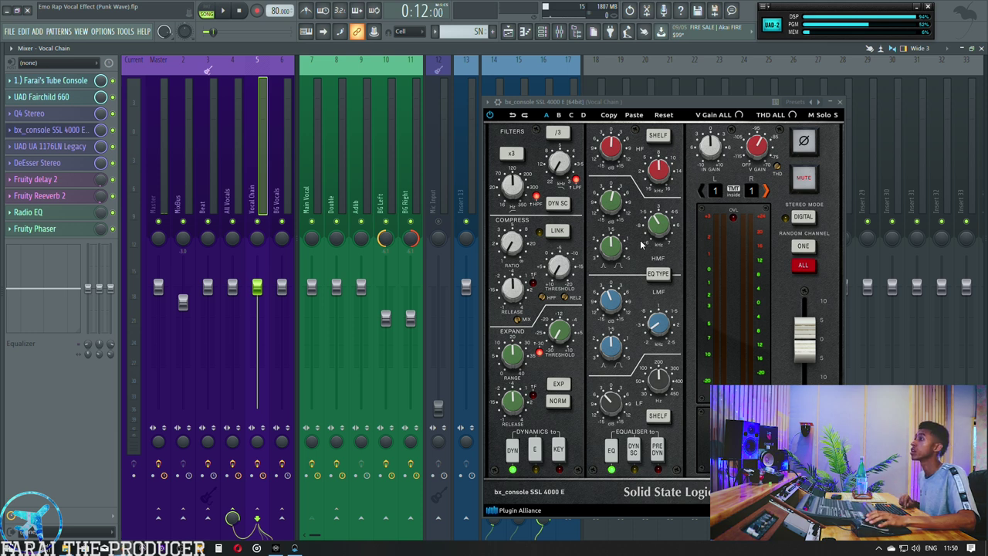
pyautogui.moveTo(657, 105); pyautogui.dragTo(679, 101)
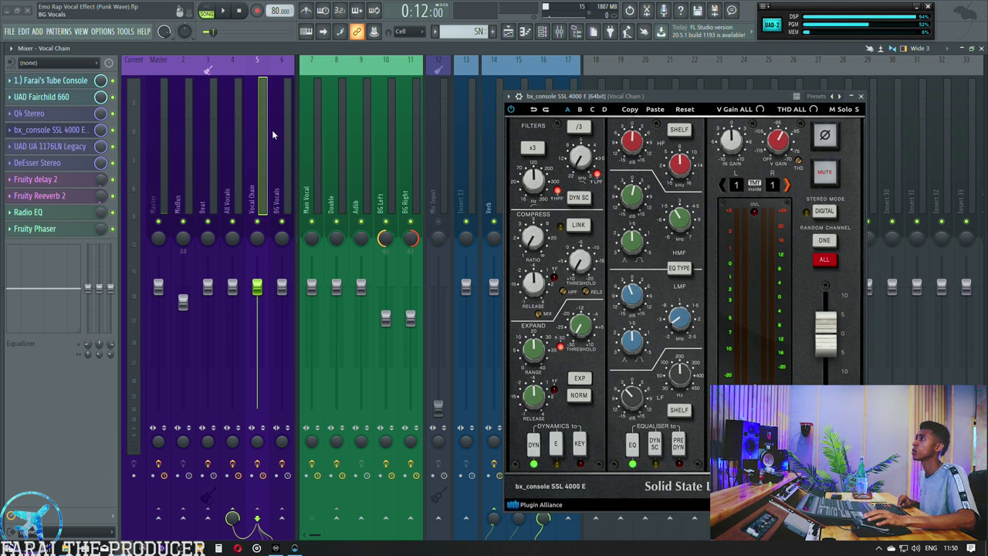
pyautogui.press('space')
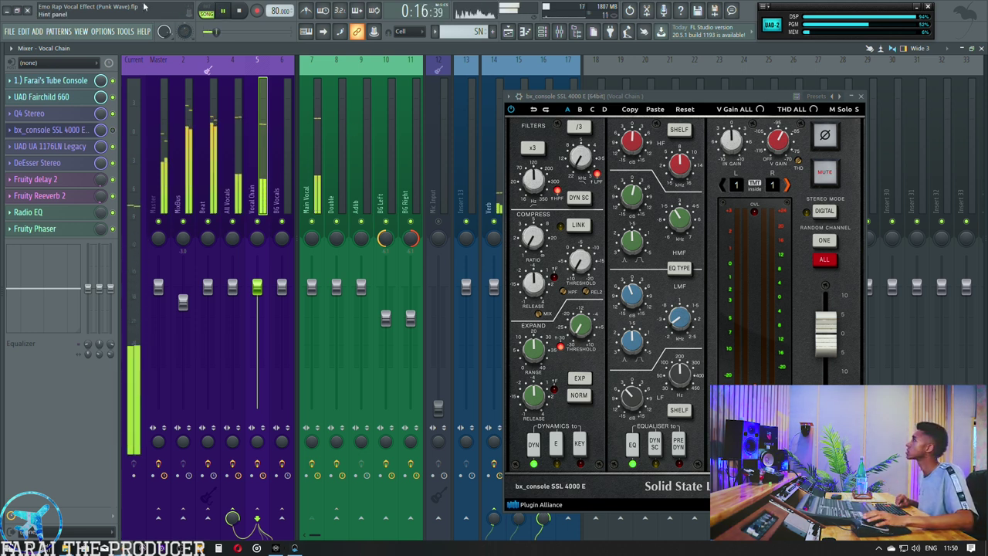
pyautogui.press('space')
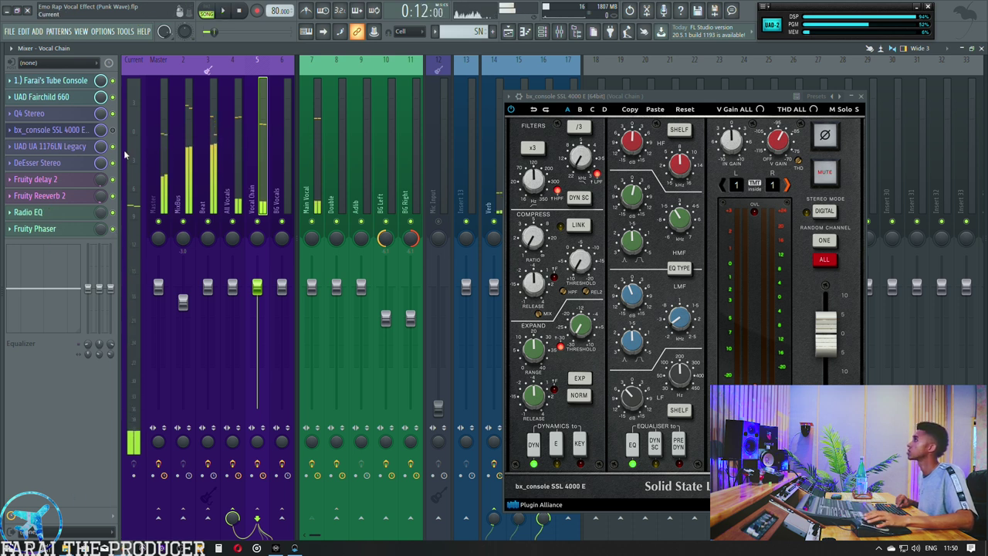
pyautogui.moveTo(628, 98); pyautogui.dragTo(587, 100)
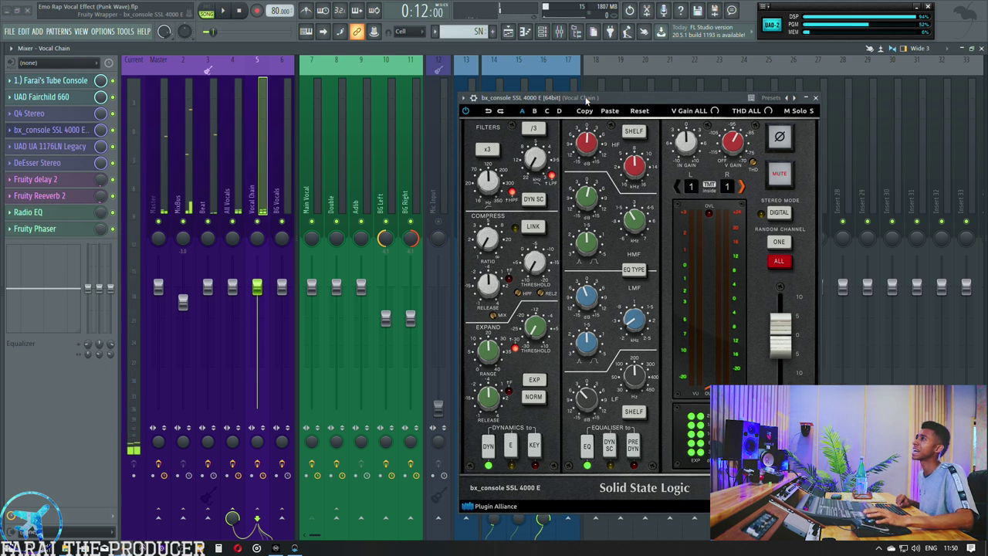
pyautogui.press('space')
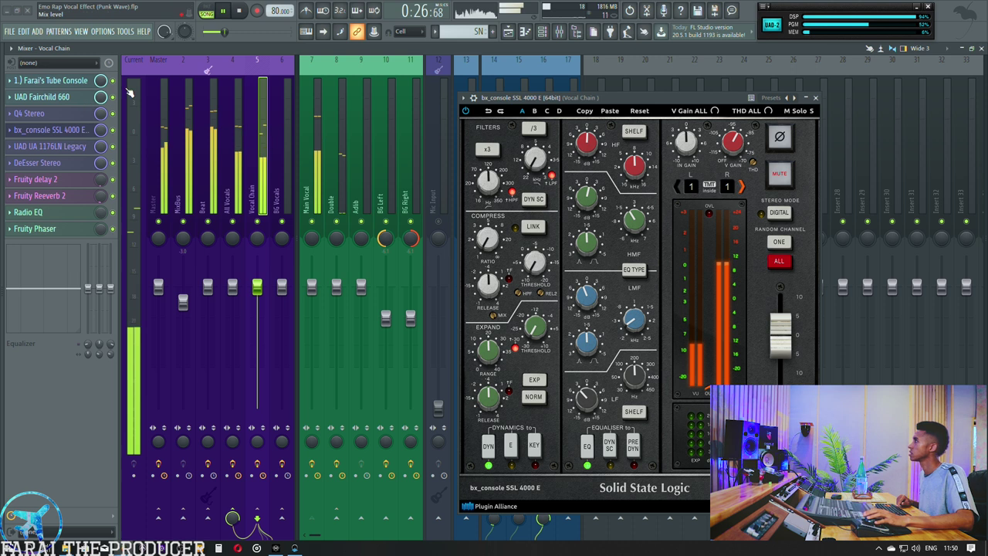
# Step: Set the playlist's song position just before bar 9, audition the vocal from there, and return to the mixer
pyautogui.click(513, 28)
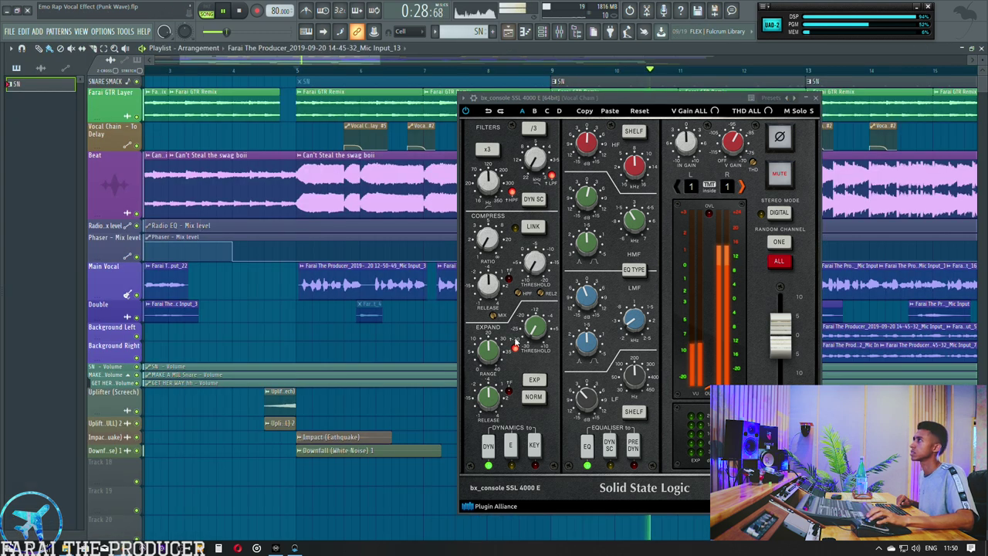
pyautogui.click(545, 68)
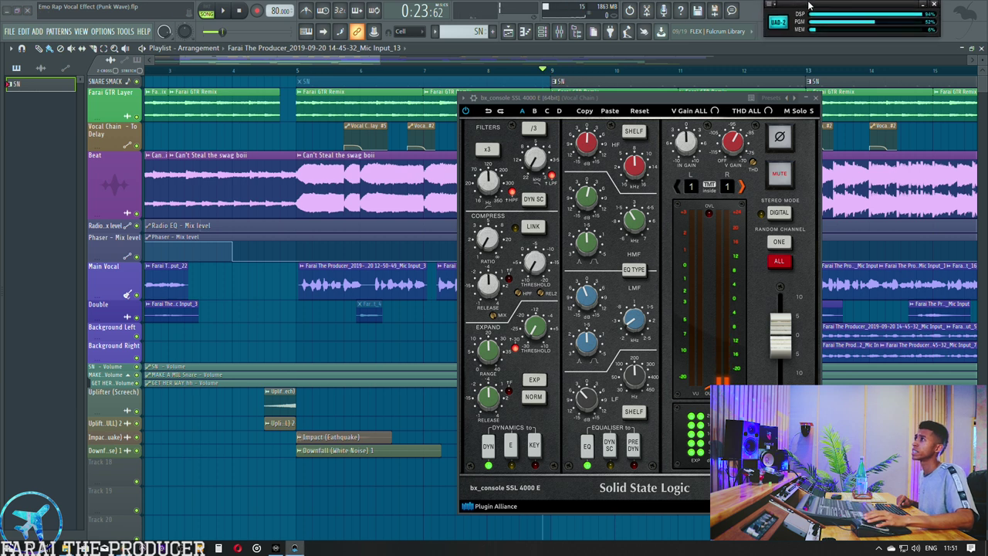
pyautogui.moveTo(527, 98); pyautogui.dragTo(609, 136)
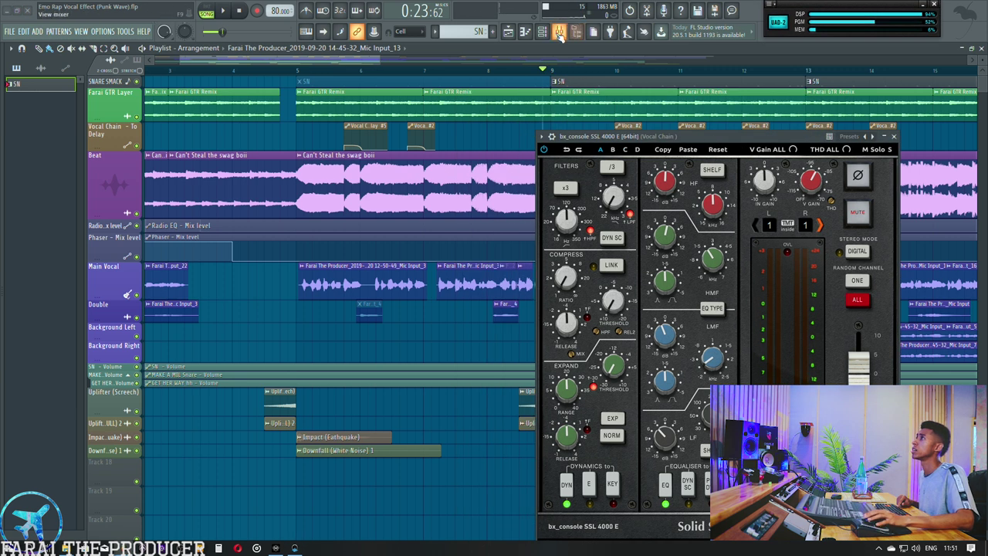
pyautogui.click(560, 32)
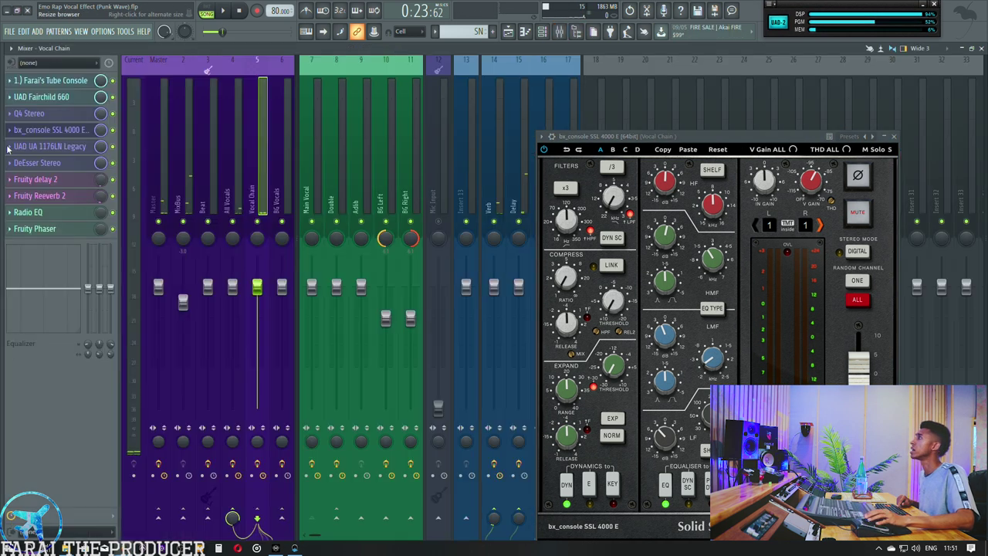
pyautogui.click(509, 32)
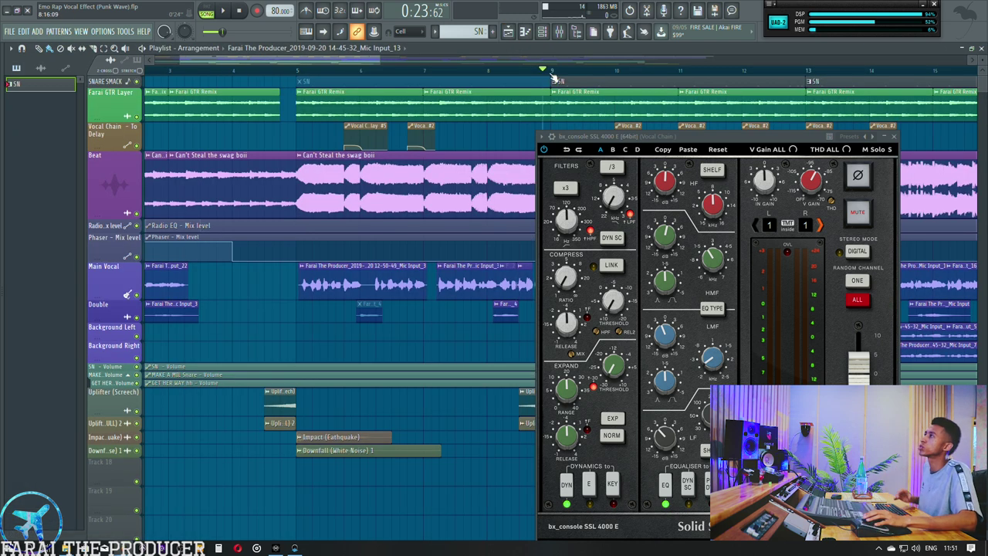
pyautogui.press('space')
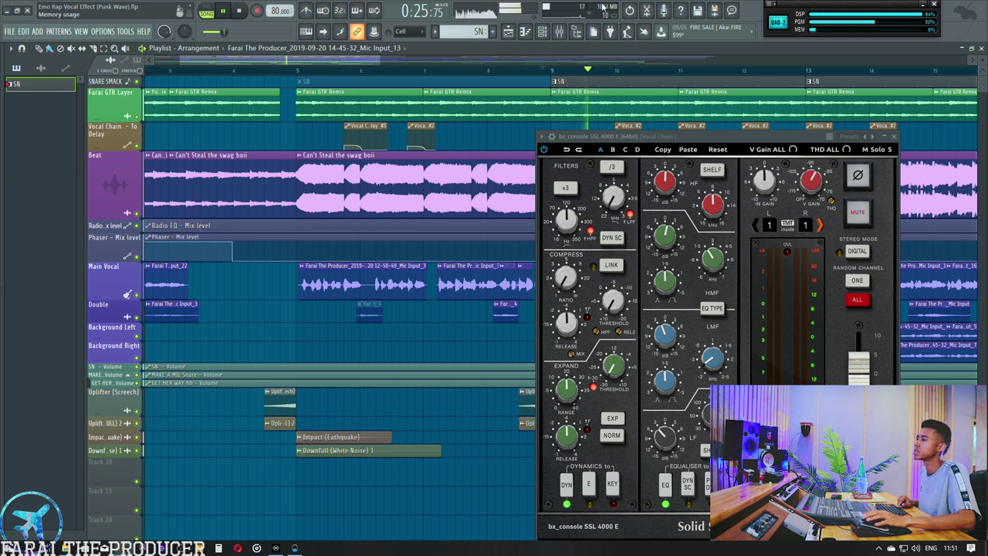
pyautogui.press('space')
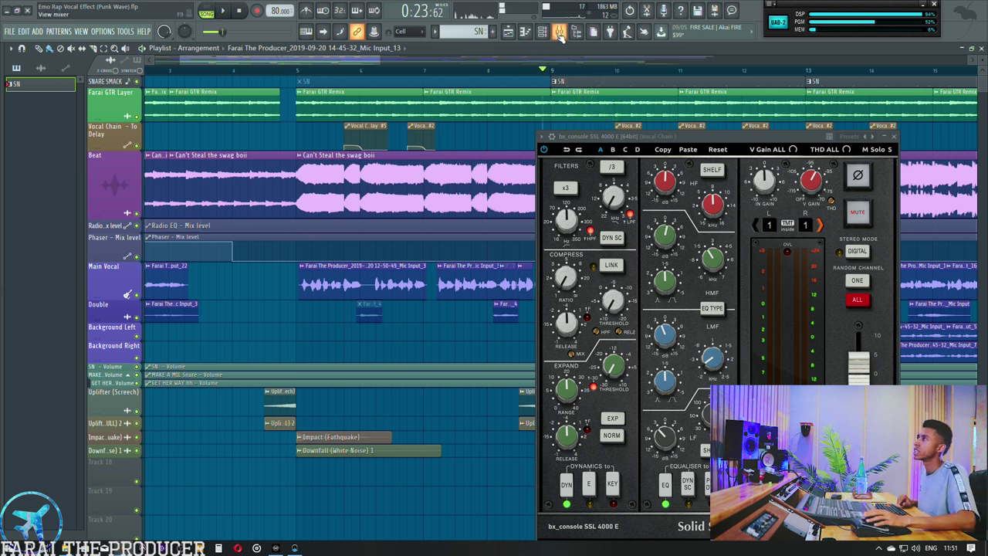
pyautogui.click(559, 32)
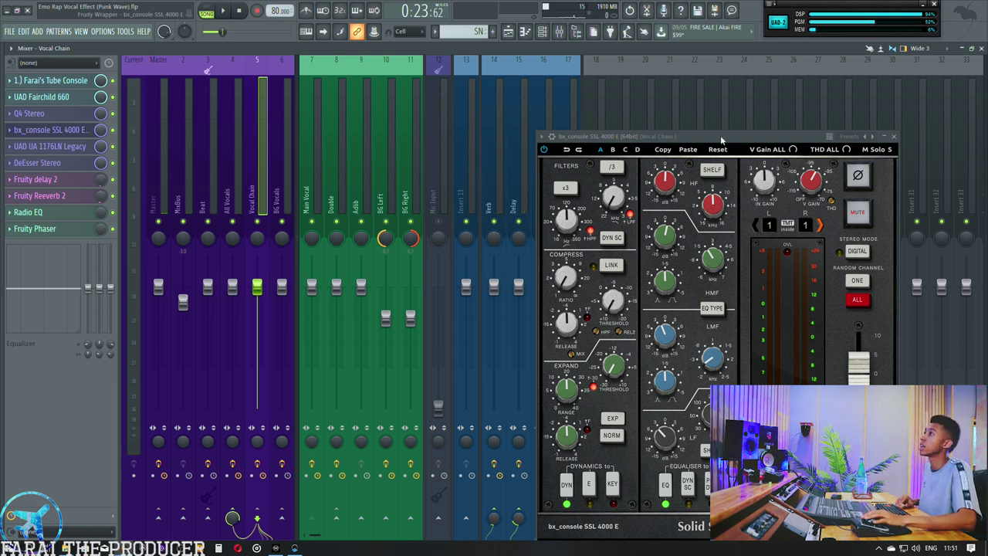
# Step: Close the bx_console SSL 4000 E and open the Vocal Chain's UAD UA 1176LN Legacy, positioning its window to review the compressor settings
pyautogui.click(66, 129)
pyautogui.click(62, 146)
pyautogui.moveTo(499, 262); pyautogui.dragTo(556, 297)
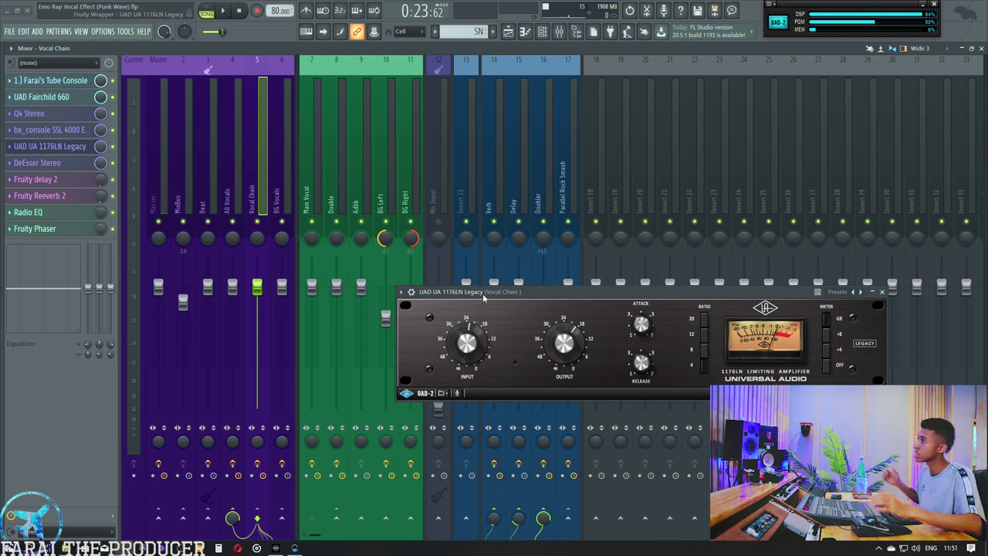
pyautogui.moveTo(482, 294); pyautogui.dragTo(504, 244)
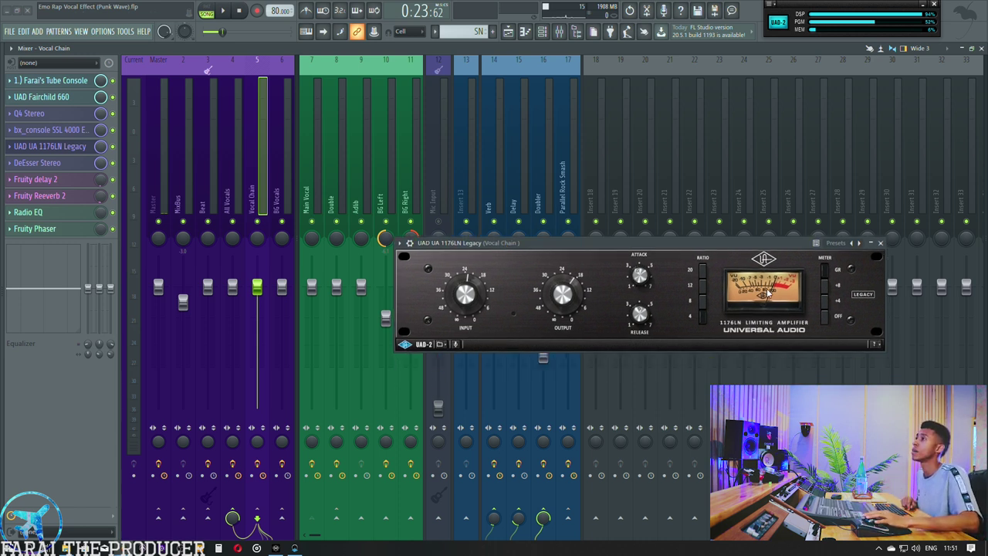
pyautogui.moveTo(752, 244); pyautogui.dragTo(756, 247)
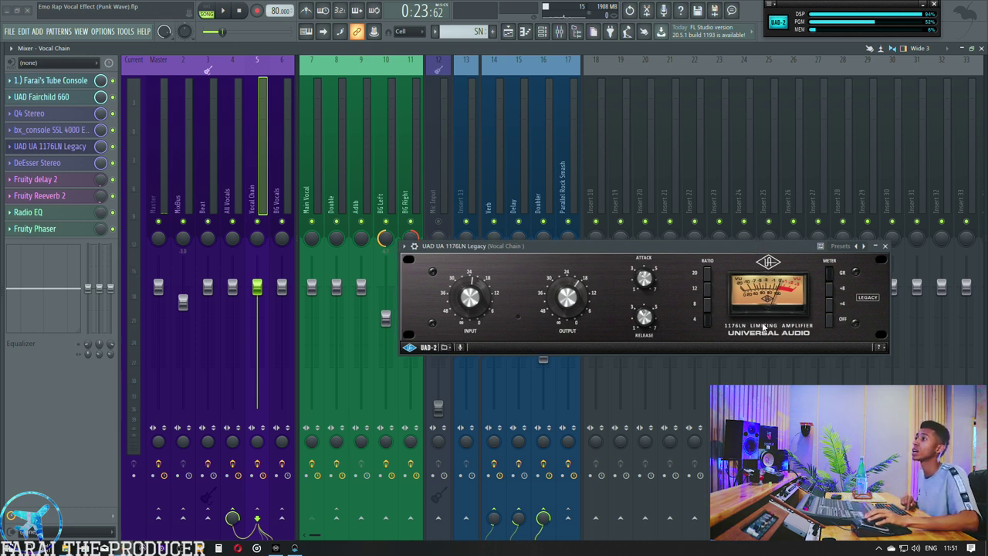
pyautogui.moveTo(776, 247); pyautogui.dragTo(782, 244)
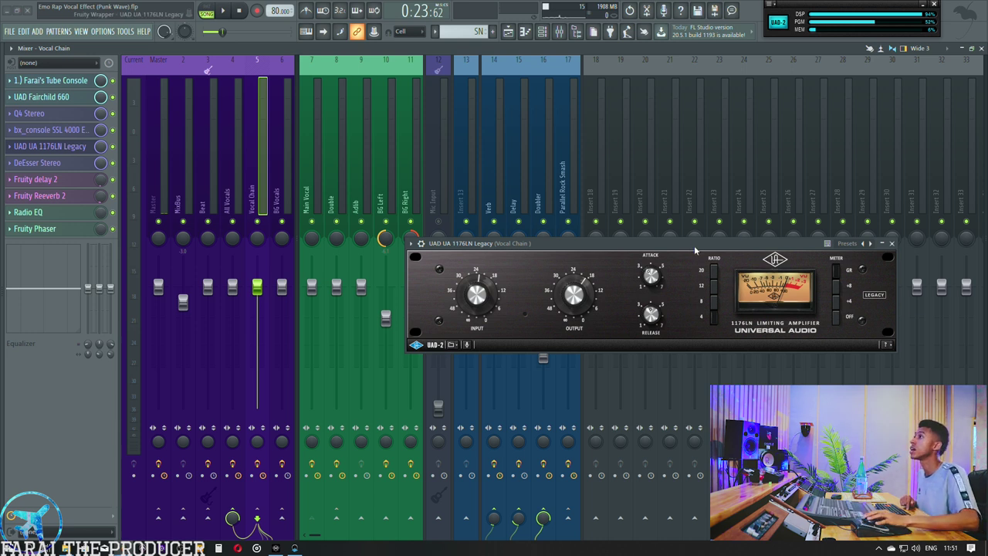
pyautogui.moveTo(695, 245); pyautogui.dragTo(661, 231)
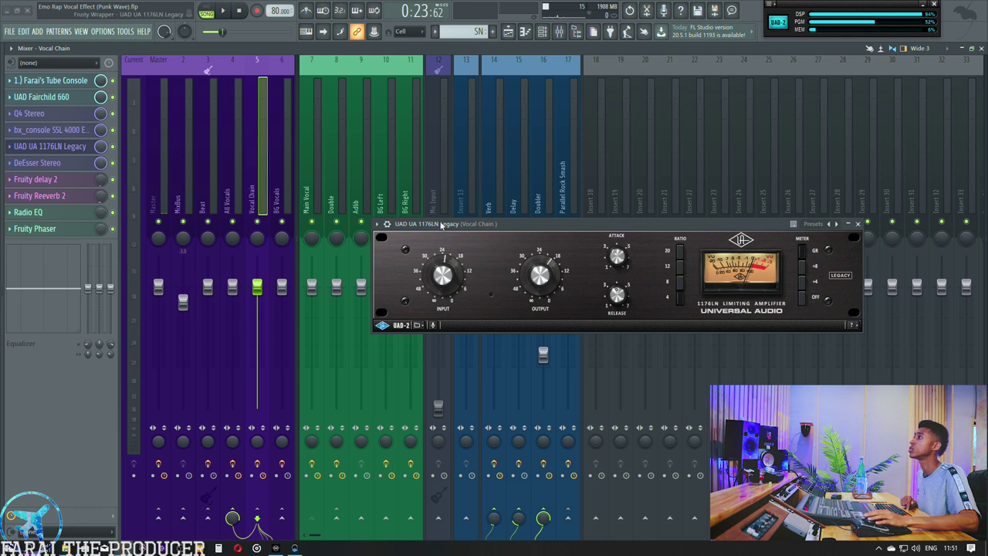
pyautogui.moveTo(441, 225); pyautogui.dragTo(423, 259)
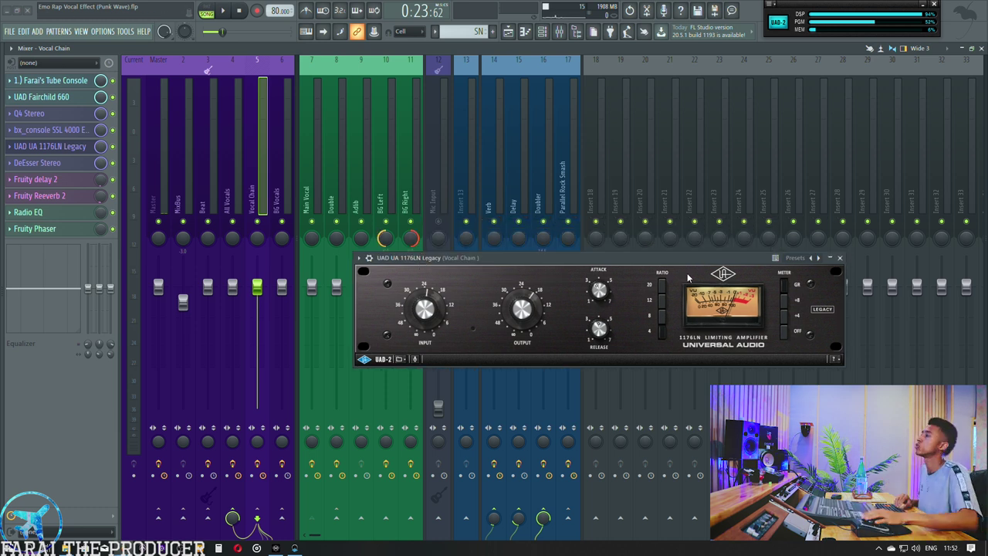
# Step: Compare the vocal playback with the UAD UA 1176LN Legacy enabled and bypassed, leave it enabled, and reposition its window
pyautogui.press('space')
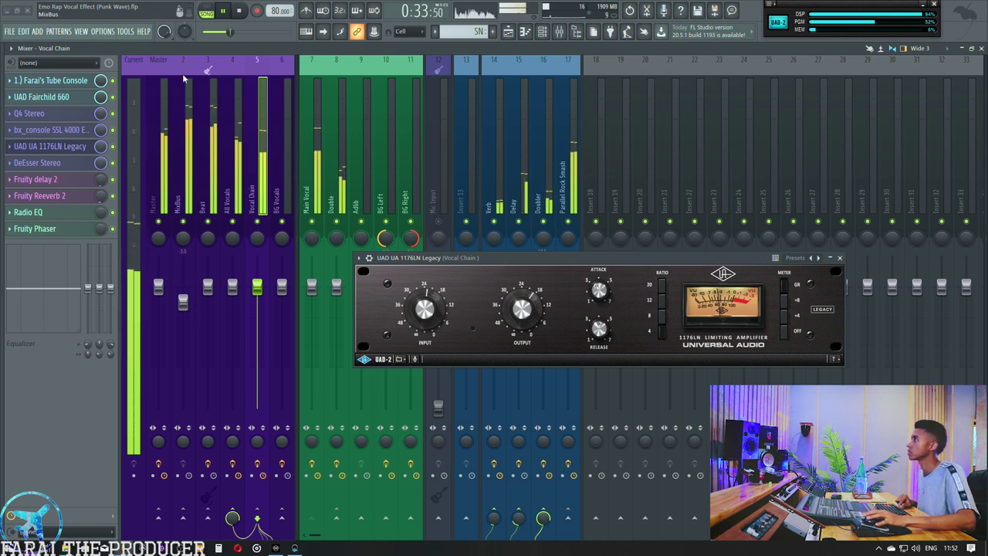
pyautogui.press('space')
pyautogui.press('space')
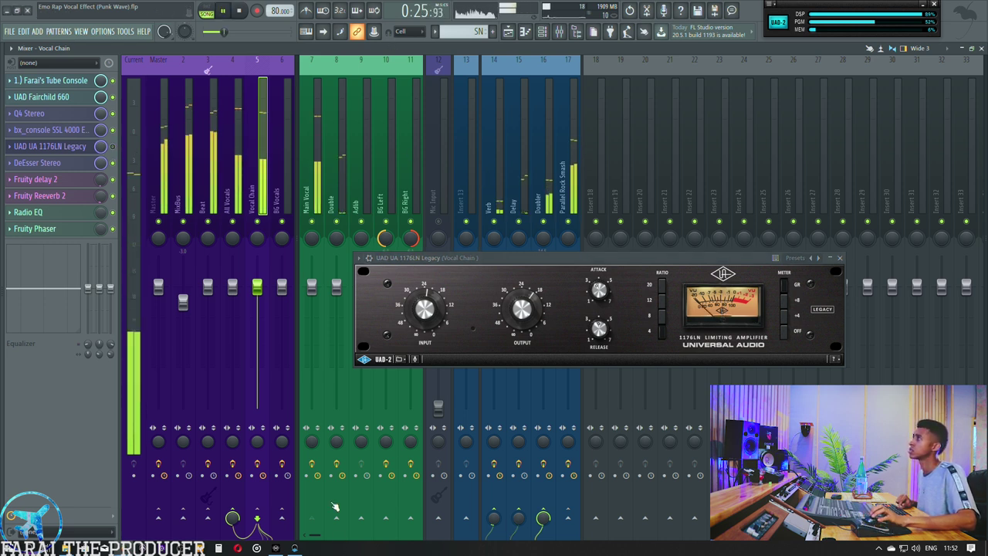
pyautogui.press('space')
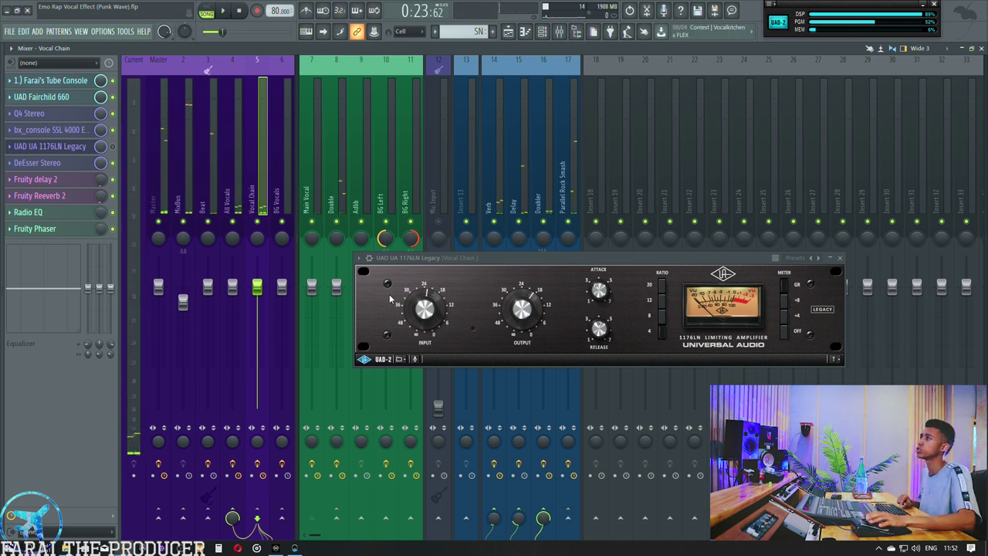
pyautogui.moveTo(440, 261); pyautogui.dragTo(484, 272)
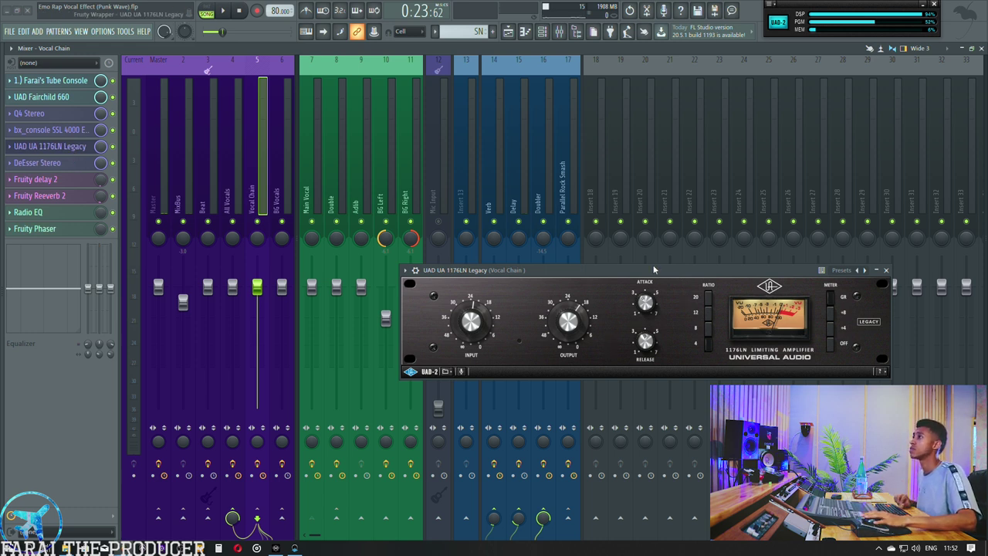
pyautogui.moveTo(653, 270); pyautogui.dragTo(651, 255)
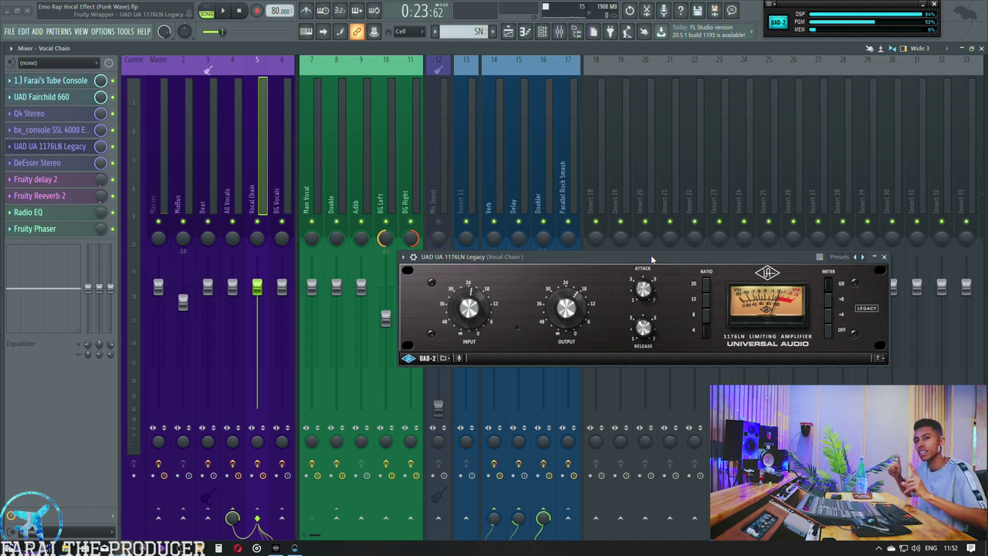
# Step: Close the 1176LN Legacy and open the Vocal Chain's DeEsser Stereo, positioning its window over the mixer
pyautogui.click(35, 146)
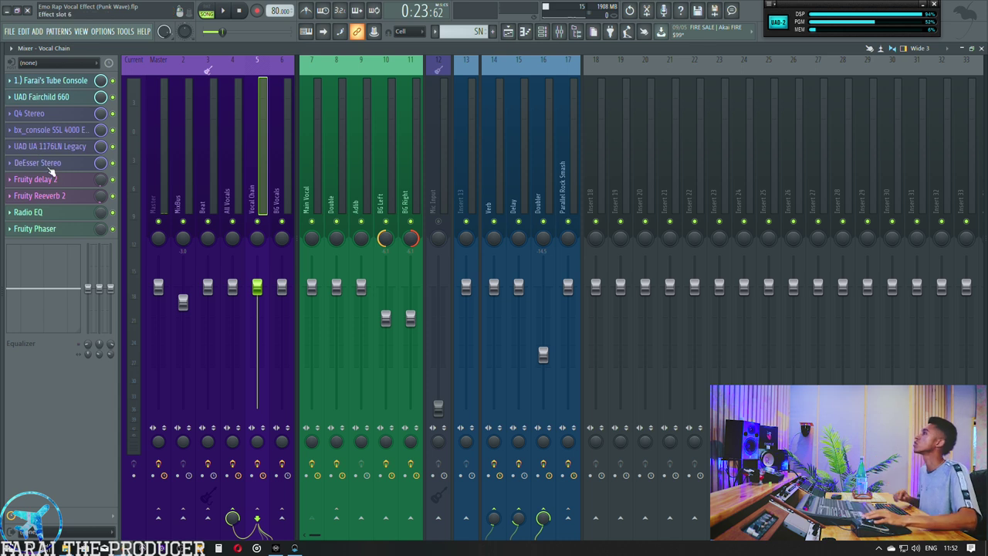
pyautogui.click(38, 163)
pyautogui.moveTo(503, 116); pyautogui.dragTo(551, 148)
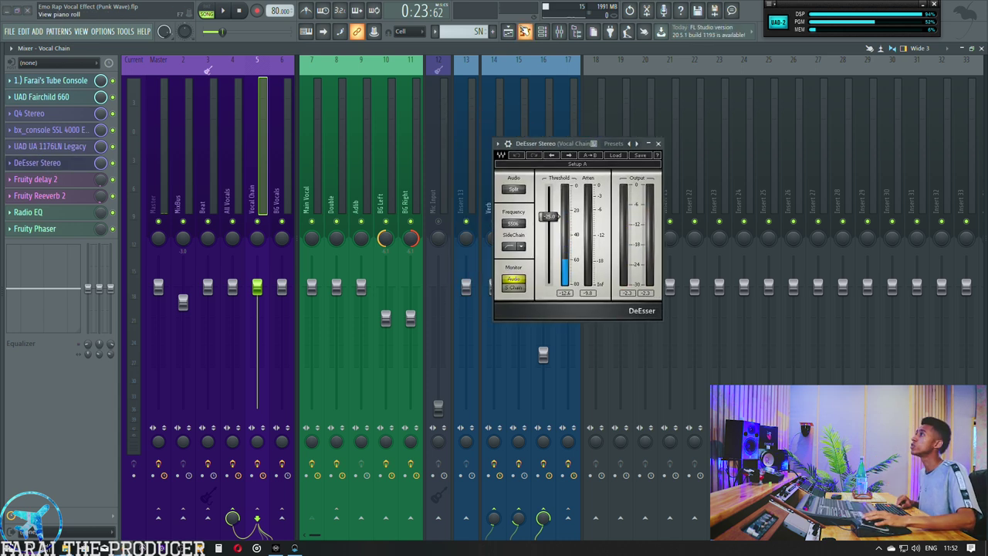
# Step: Play the song in the playlist from bar 5 and watch the DeEsser's attenuation meter, with its window moved clear of the vocal clips
pyautogui.click(508, 31)
pyautogui.click(298, 72)
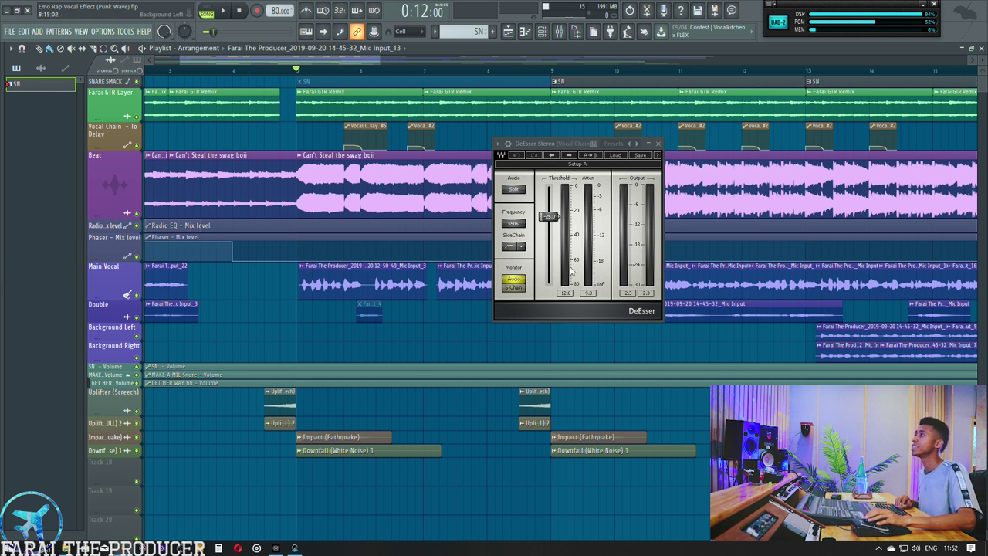
pyautogui.press('space')
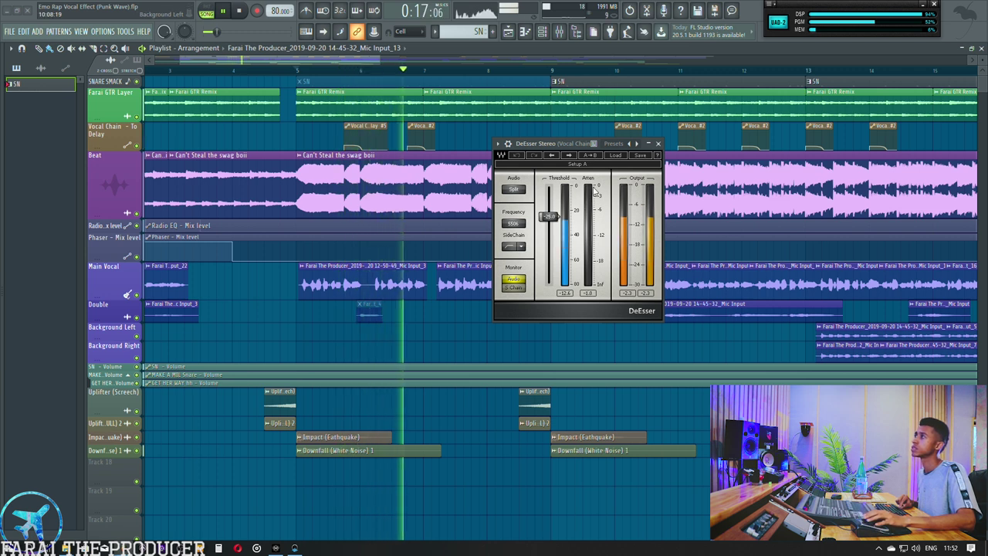
pyautogui.moveTo(574, 144); pyautogui.dragTo(697, 166)
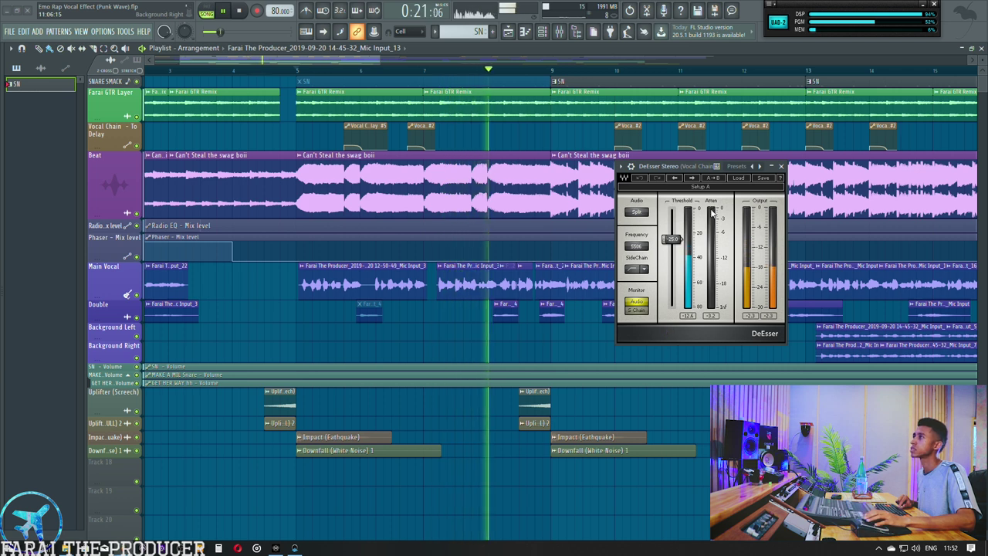
pyautogui.moveTo(680, 175); pyautogui.dragTo(708, 179)
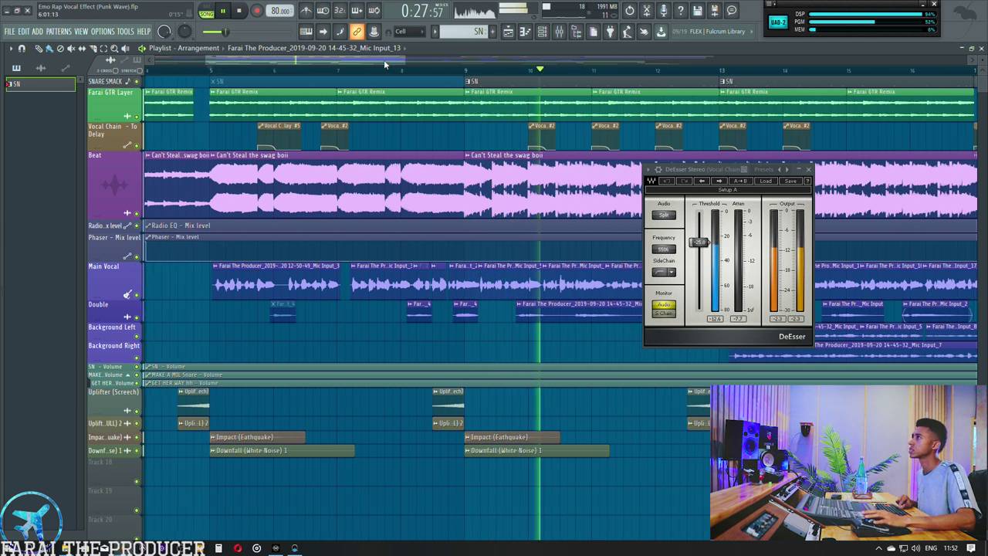
pyautogui.press('space')
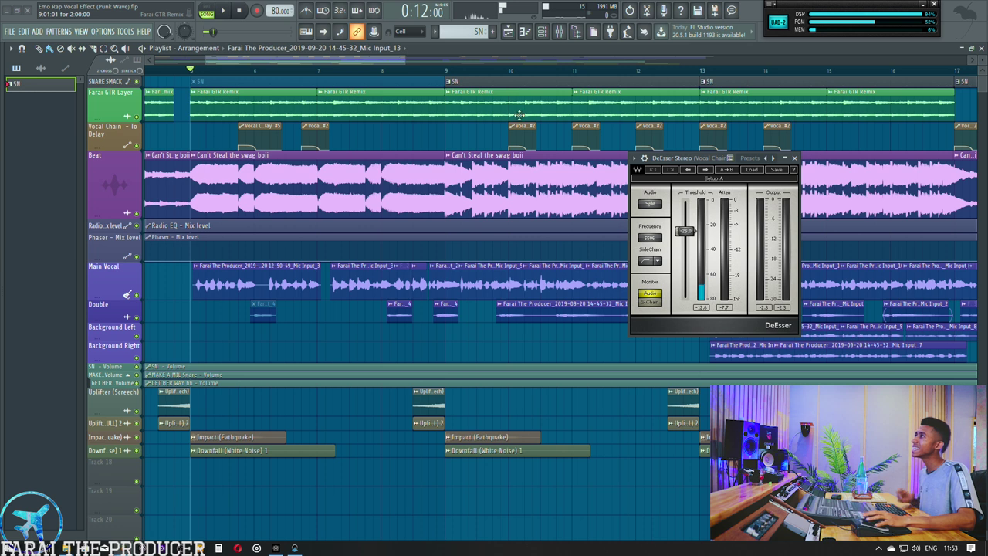
# Step: Lower the DeEsser's threshold to about -34.1 dB and audition the vocal from bar 9
pyautogui.click(448, 72)
pyautogui.moveTo(686, 231); pyautogui.dragTo(686, 235)
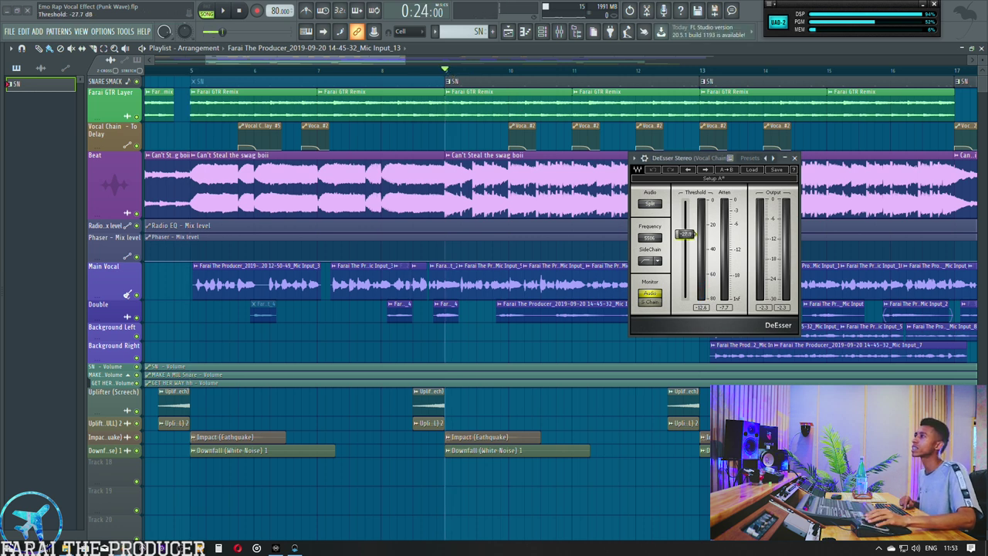
pyautogui.press('space')
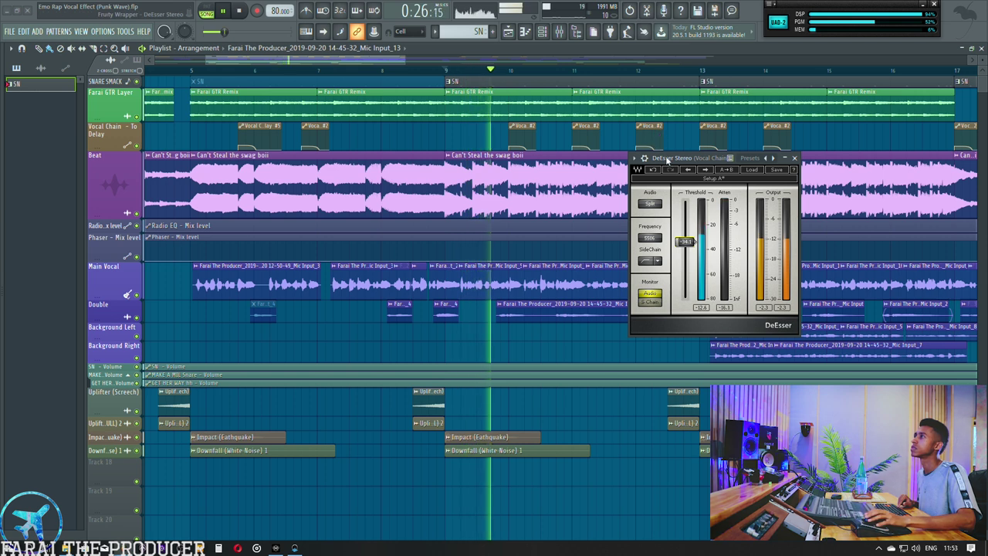
pyautogui.press('space')
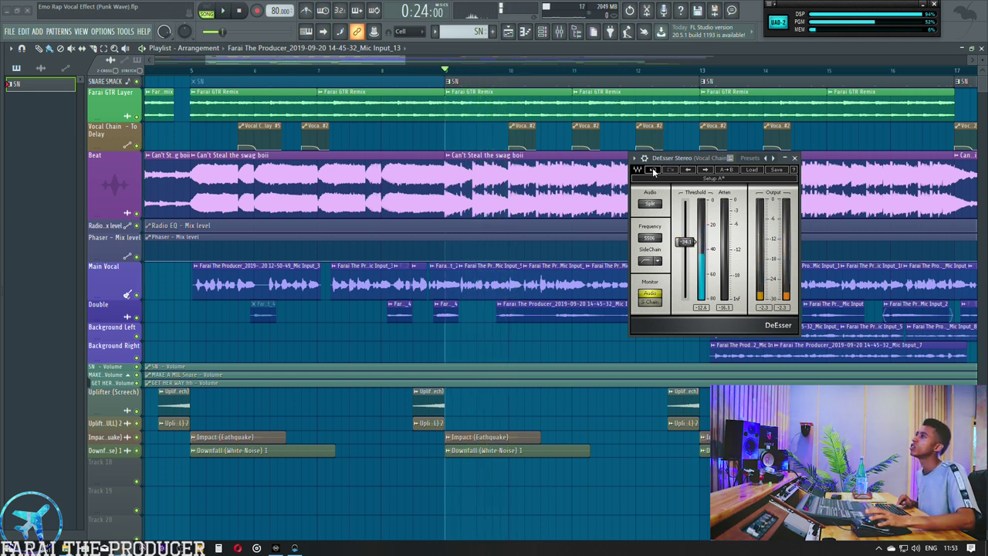
# Step: Undo the DeEsser's last threshold change and leave the plug-in for the mixer
pyautogui.click(653, 170)
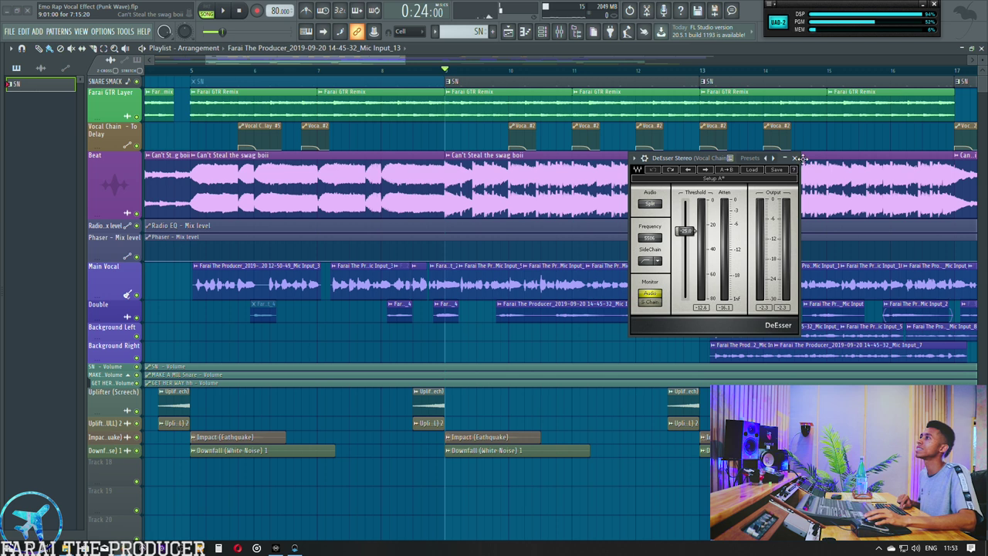
pyautogui.click(559, 31)
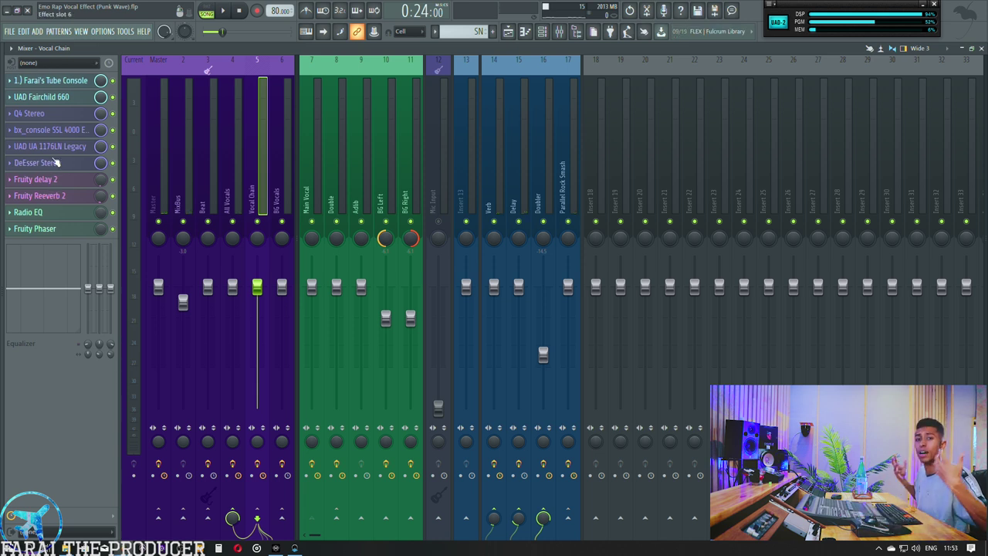
# Step: Open Fruity delay 2 and Fruity Reeverb 2 from the Vocal Chain and arrange their windows one above the other over the mixer
pyautogui.click(62, 182)
pyautogui.click(55, 196)
pyautogui.moveTo(156, 80); pyautogui.dragTo(671, 128)
pyautogui.moveTo(219, 262); pyautogui.dragTo(608, 197)
pyautogui.moveTo(633, 127); pyautogui.dragTo(644, 127)
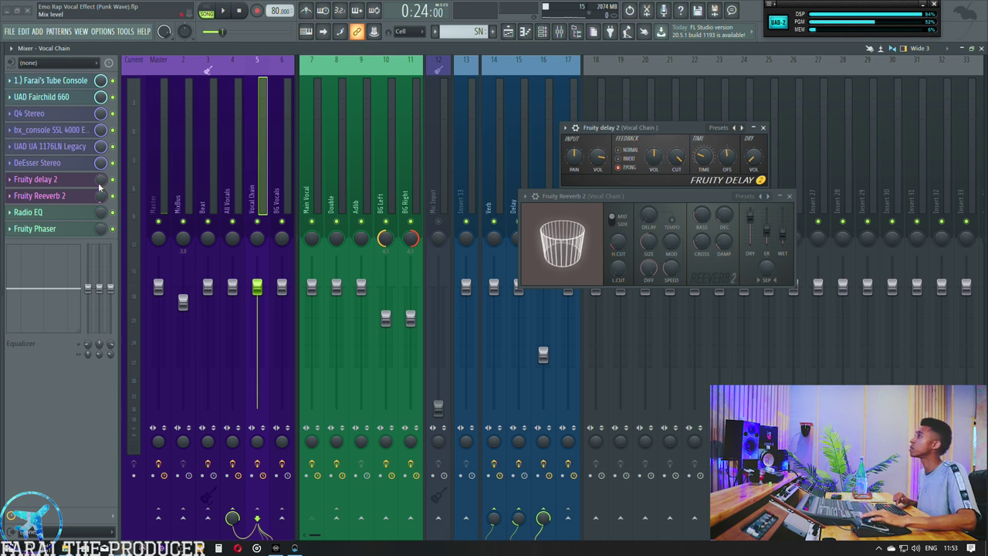
# Step: Bring up the mix level options of the Vocal Chain's Fruity delay 2 slot and dismiss them
pyautogui.rightClick(101, 187)
pyautogui.click(148, 298)
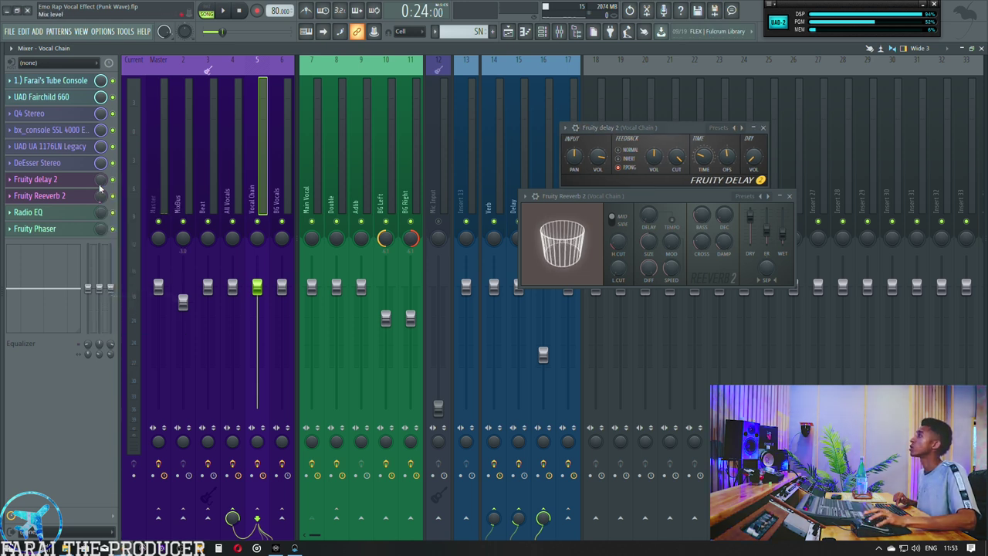
pyautogui.rightClick(102, 186)
pyautogui.click(592, 197)
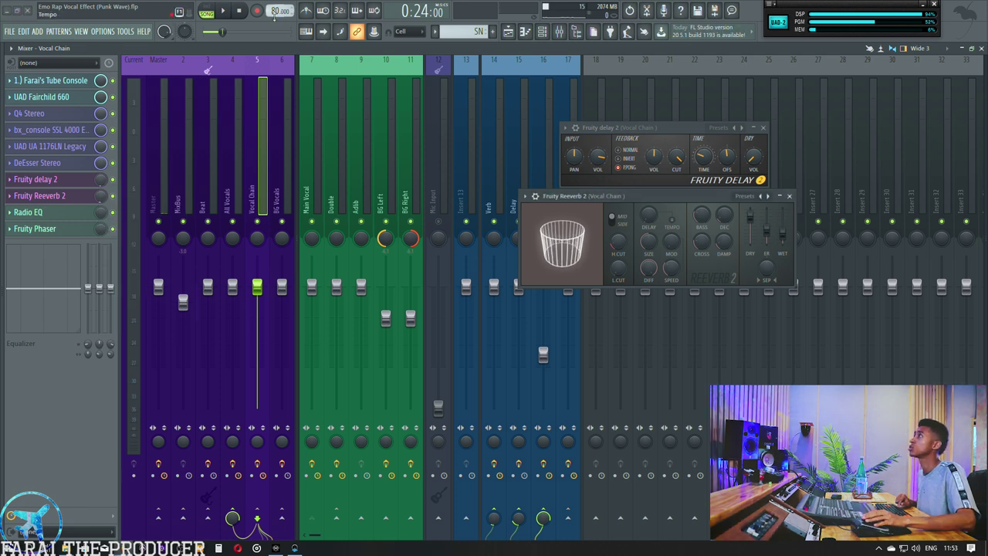
# Step: Check the Vocal Chain's delay automation clips in the playlist, repositioning the delay and reverb windows, and return to the mixer
pyautogui.click(508, 32)
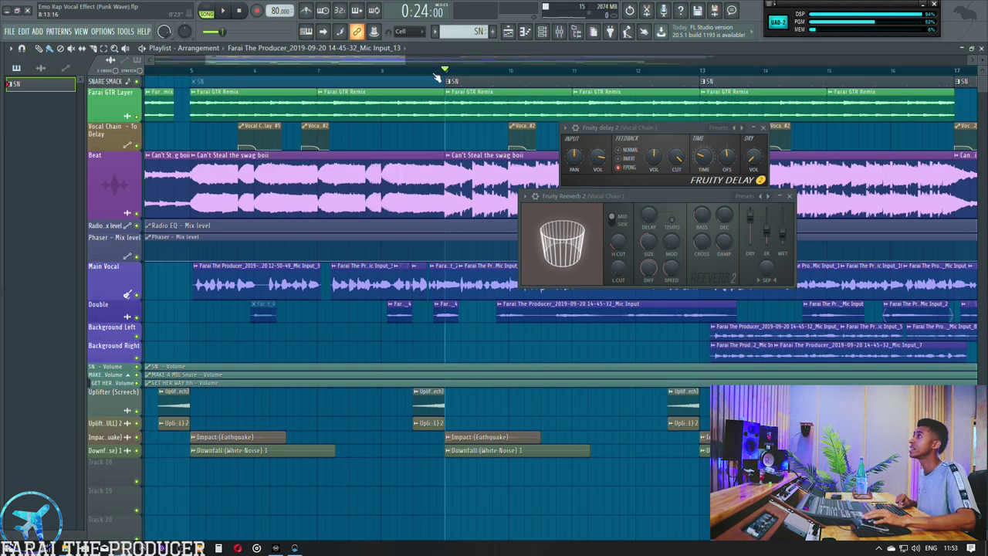
pyautogui.click(565, 37)
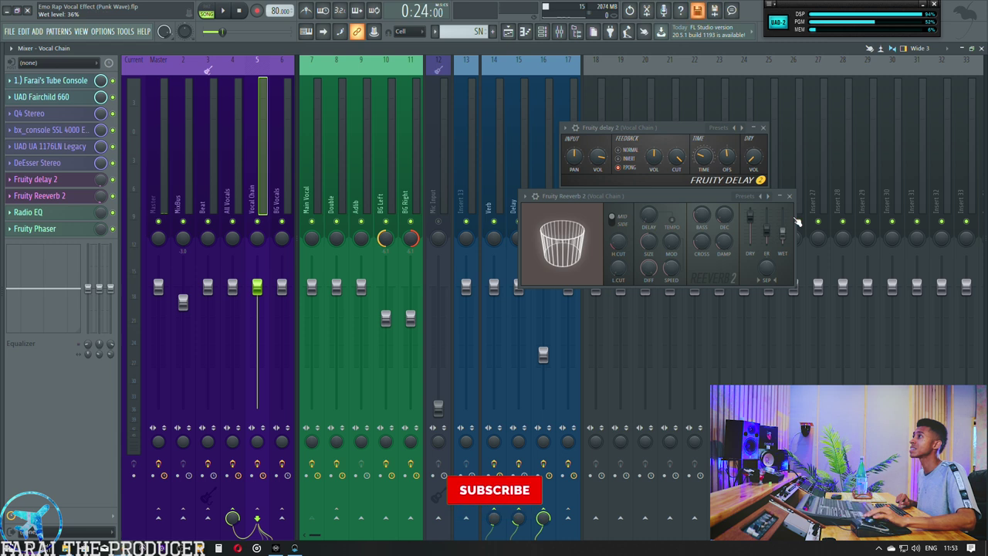
pyautogui.moveTo(645, 184); pyautogui.dragTo(672, 183)
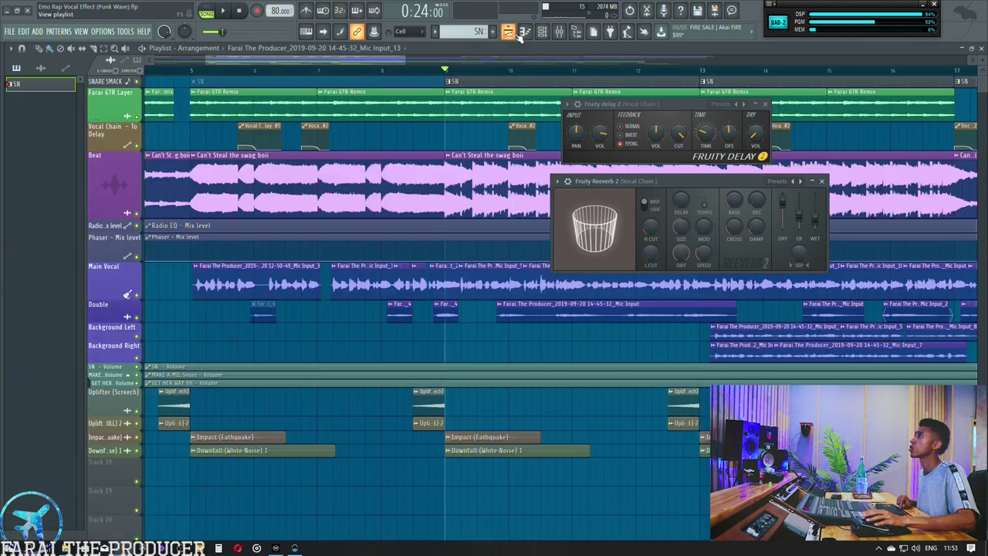
pyautogui.click(509, 31)
pyautogui.click(576, 31)
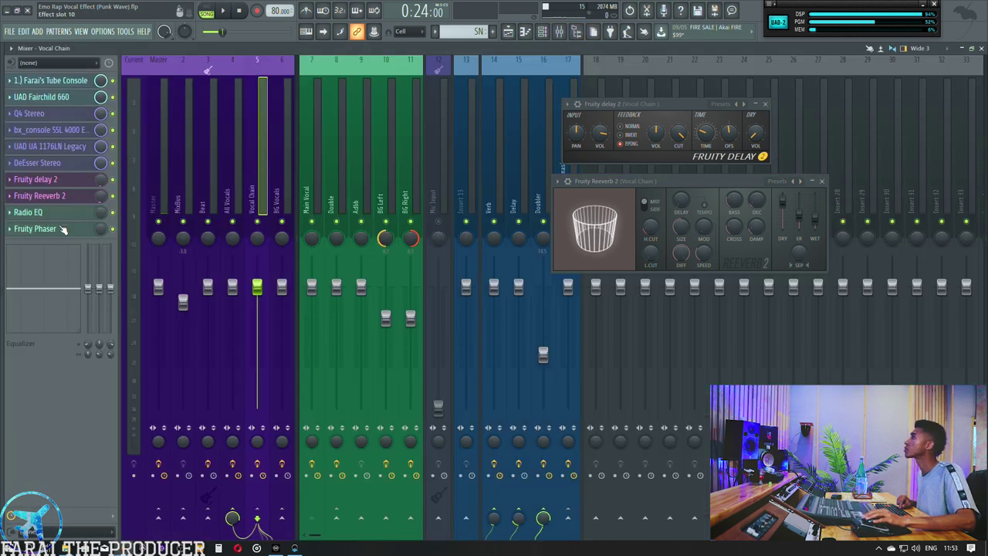
# Step: View the Vocal Chain's Radio EQ and Fruity Phaser, and close them along with the delay and reverb windows
pyautogui.click(47, 212)
pyautogui.click(48, 228)
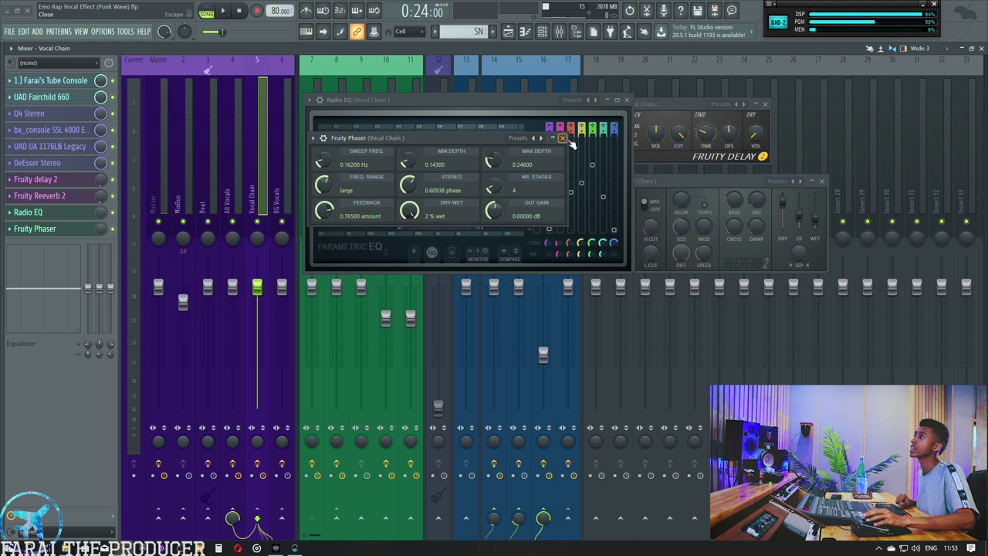
pyautogui.click(573, 142)
pyautogui.click(628, 99)
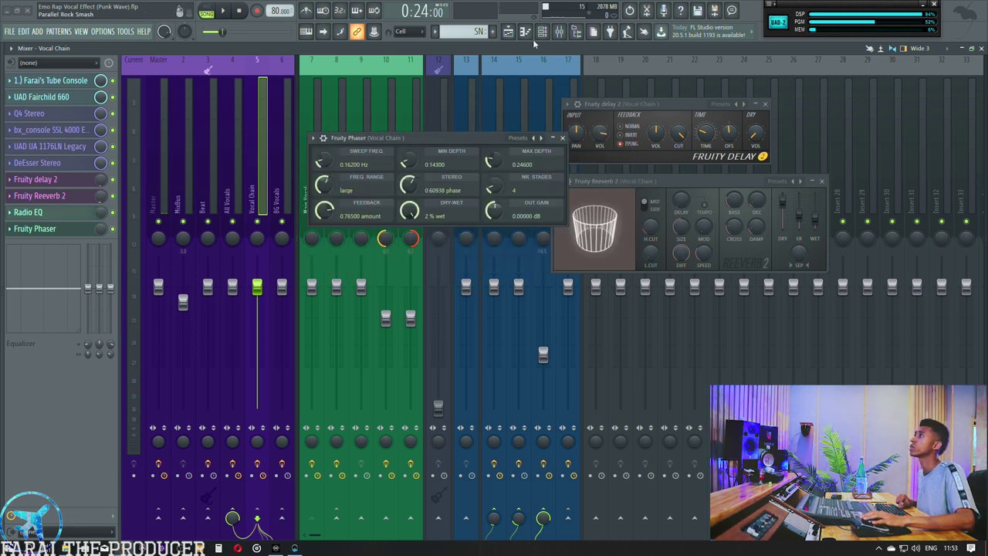
pyautogui.click(508, 31)
pyautogui.click(765, 104)
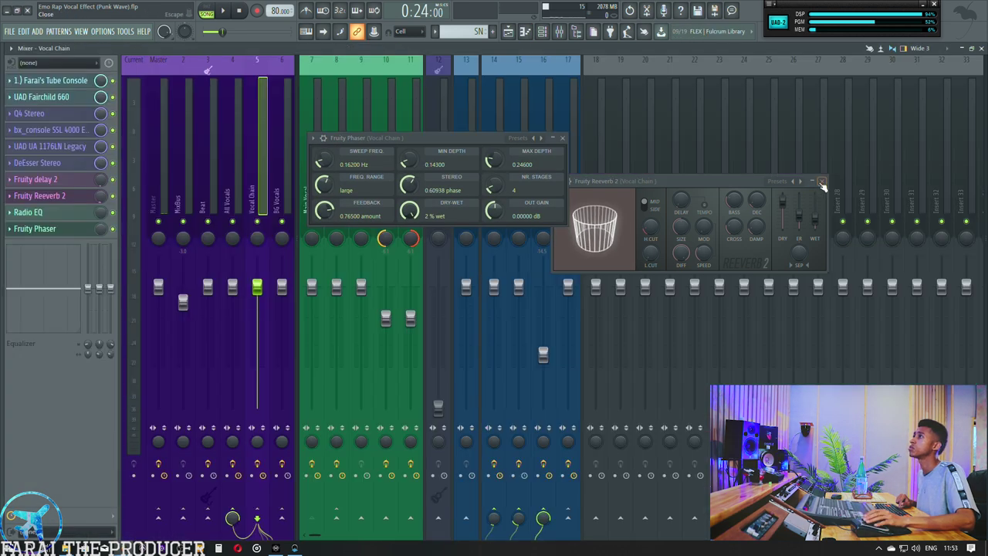
pyautogui.click(822, 186)
pyautogui.click(562, 139)
# Step: Increase the height of the Radio EQ - Mix level track in the playlist to expose its automation curve
pyautogui.click(508, 31)
pyautogui.scroll(-5, 523, 77)
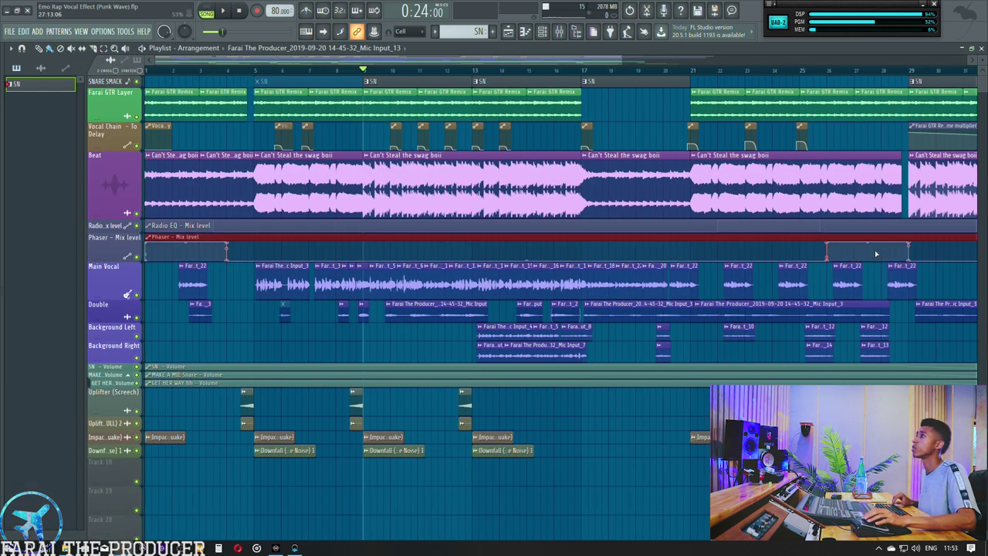
pyautogui.click(708, 69)
pyautogui.scroll(3, 709, 70)
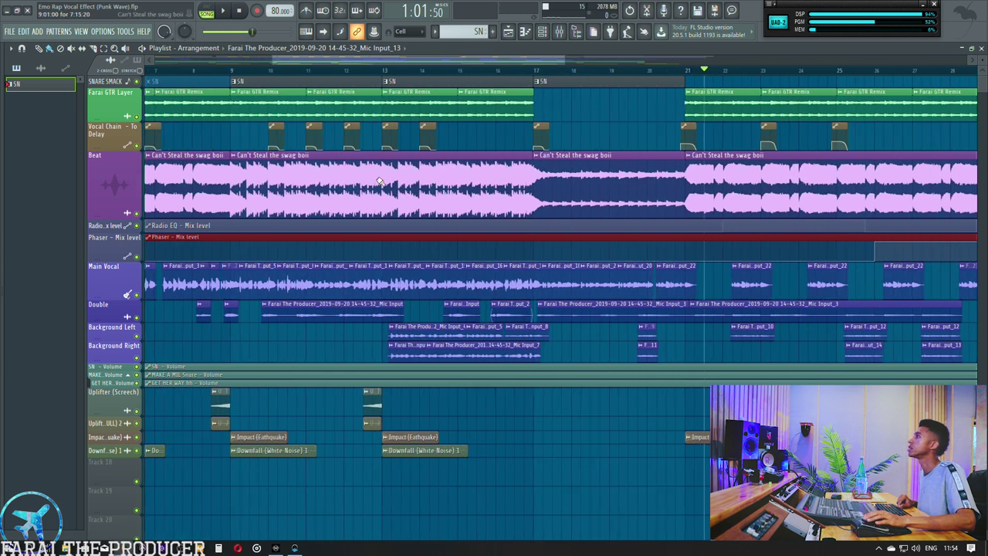
pyautogui.moveTo(114, 231); pyautogui.dragTo(114, 250)
# Step: Play the song from bar 20 and open the Vocal Chain's Radio EQ to follow its mix level automation
pyautogui.click(683, 71)
pyautogui.click(641, 70)
pyautogui.press('space')
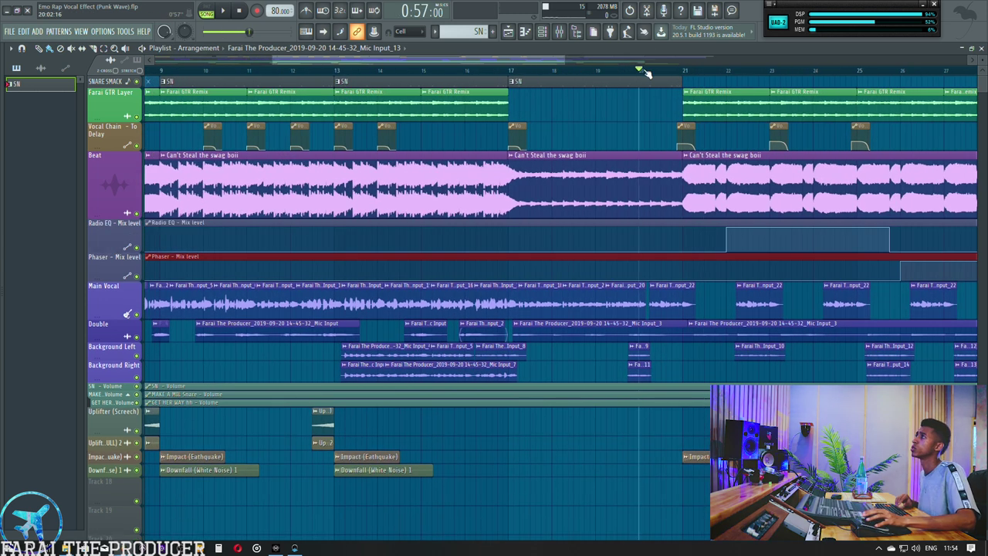
pyautogui.press('F9')
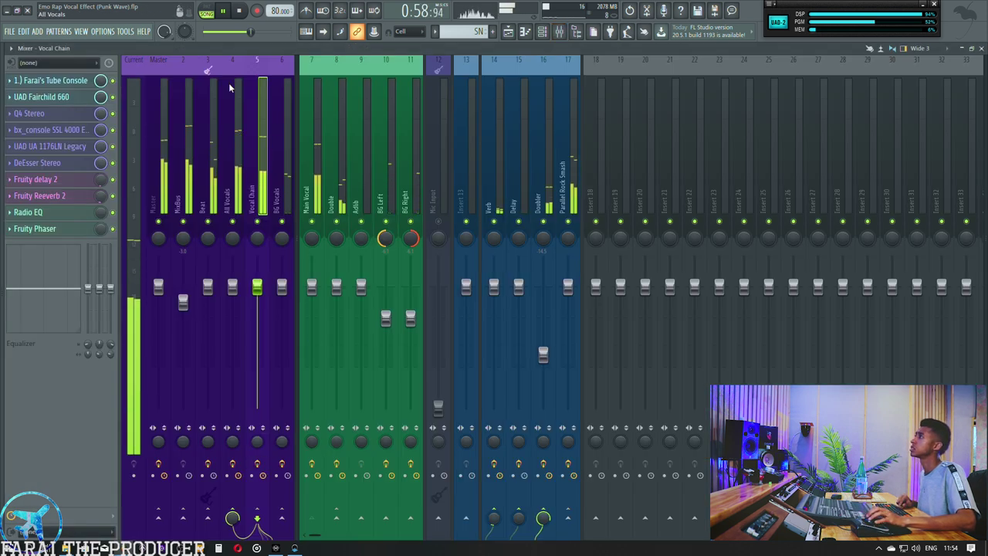
pyautogui.click(84, 217)
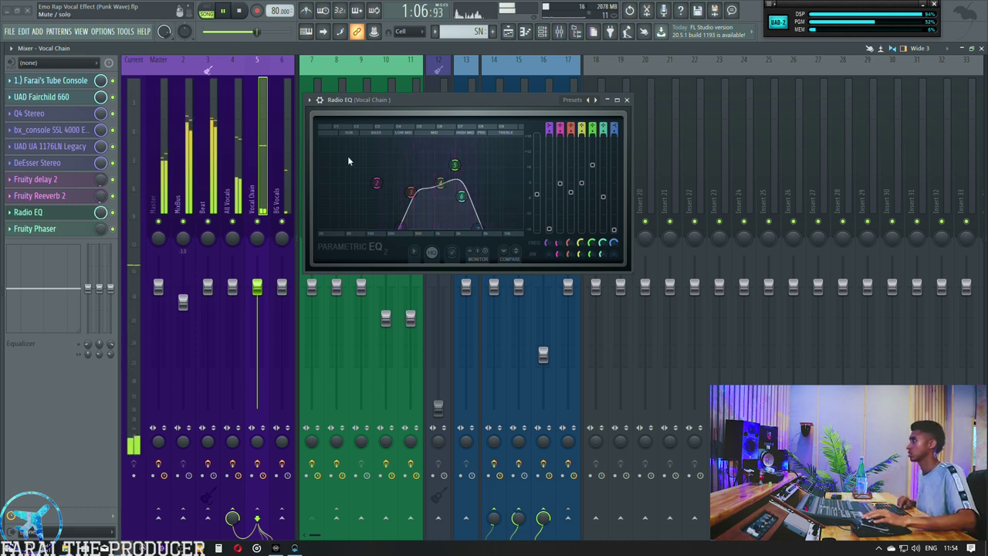
# Step: Place the Fruity Phaser below the Radio EQ, follow its mix level automation during playback, and close both plug-ins
pyautogui.click(35, 229)
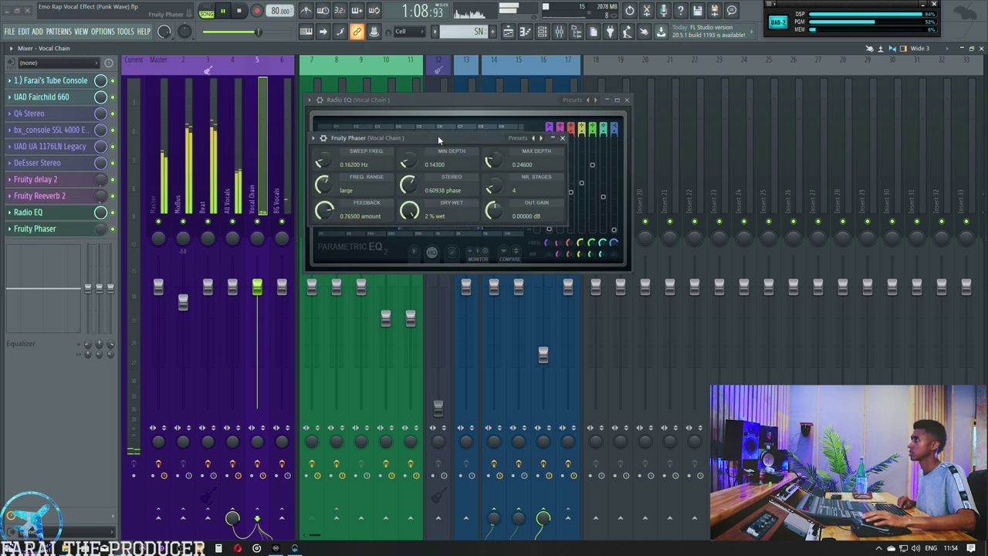
pyautogui.moveTo(438, 135); pyautogui.dragTo(496, 339)
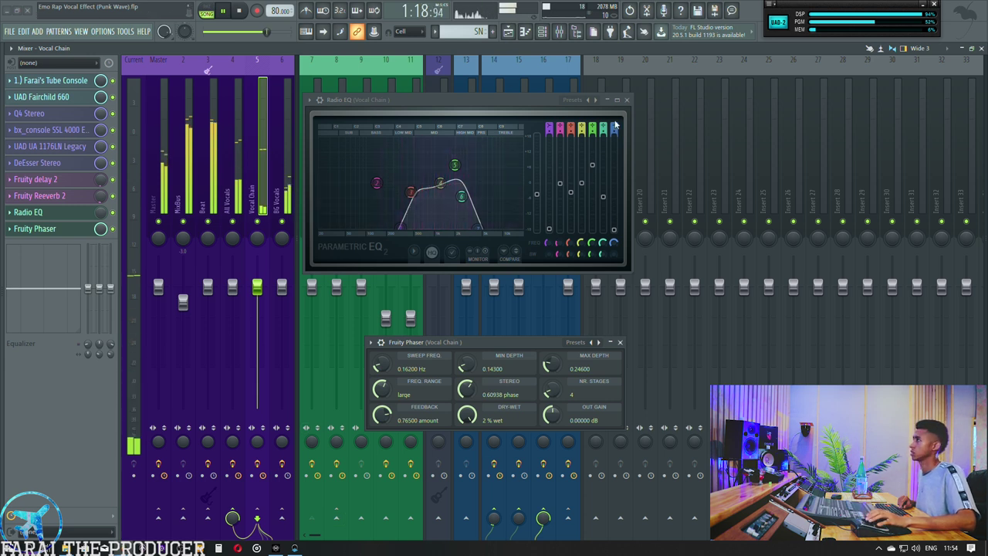
pyautogui.click(626, 100)
pyautogui.click(619, 342)
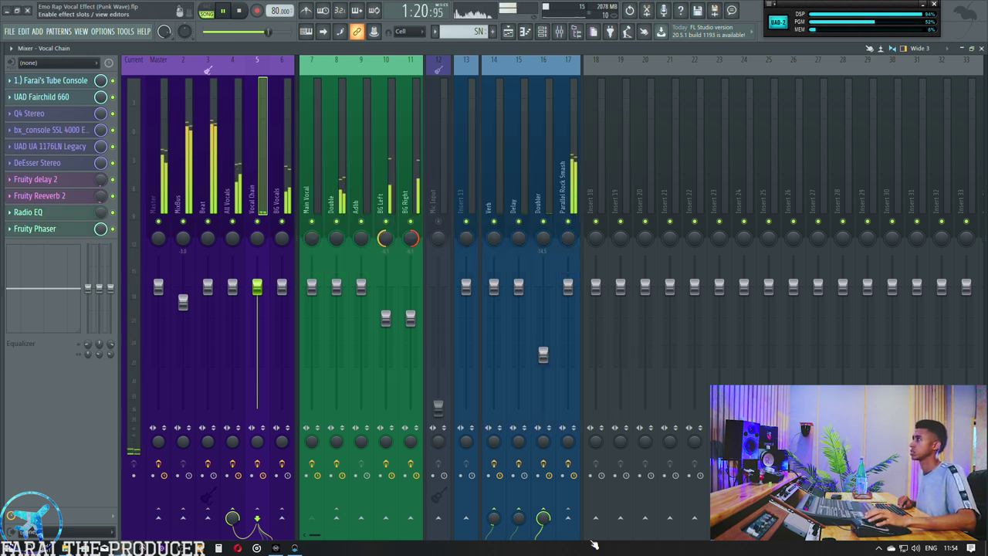
# Step: Stop playback and look over the Radio EQ and Phaser mix level automation across the whole arrangement in the playlist
pyautogui.click(509, 32)
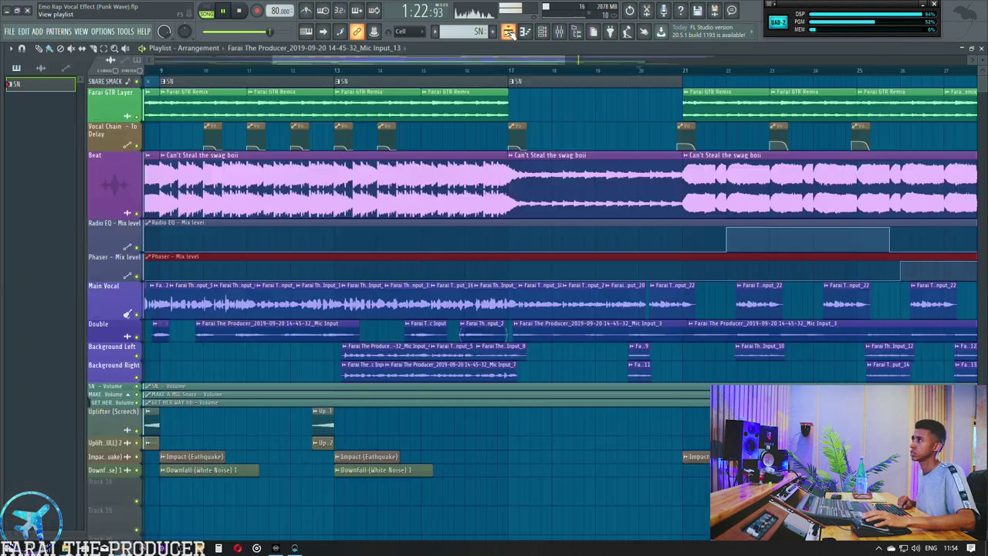
pyautogui.scroll(-4, 507, 79)
pyautogui.press('space')
pyautogui.scroll(4, 629, 65)
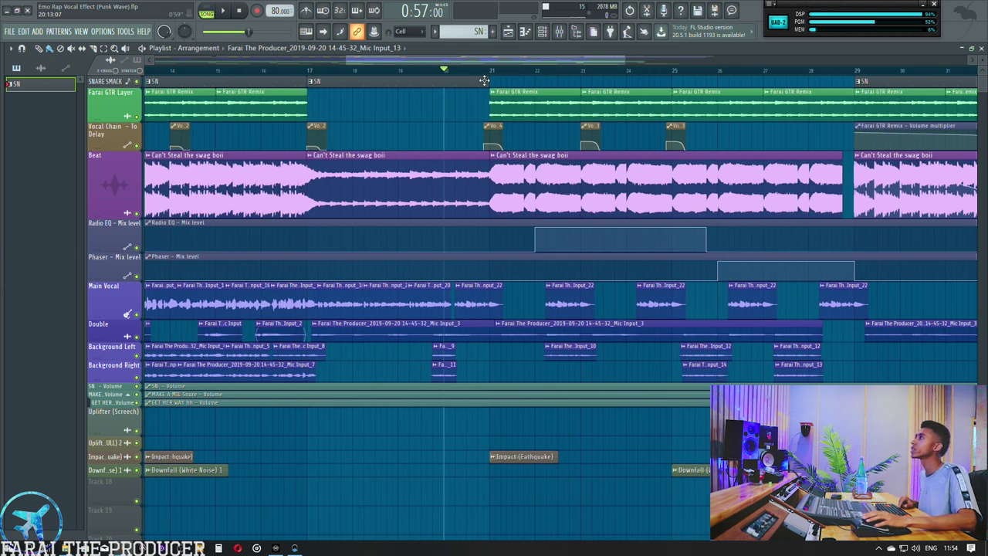
pyautogui.scroll(-4, 484, 80)
pyautogui.press('F9')
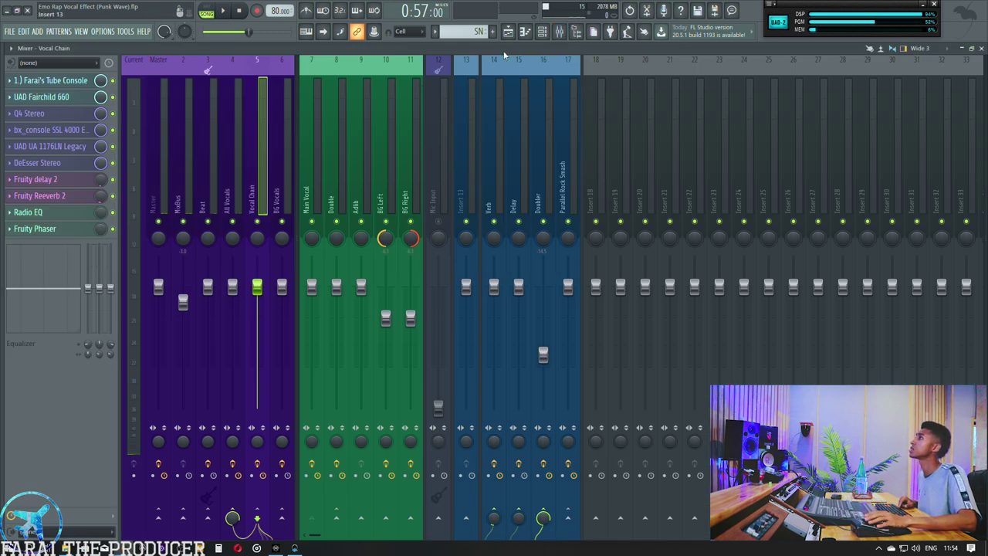
pyautogui.click(509, 33)
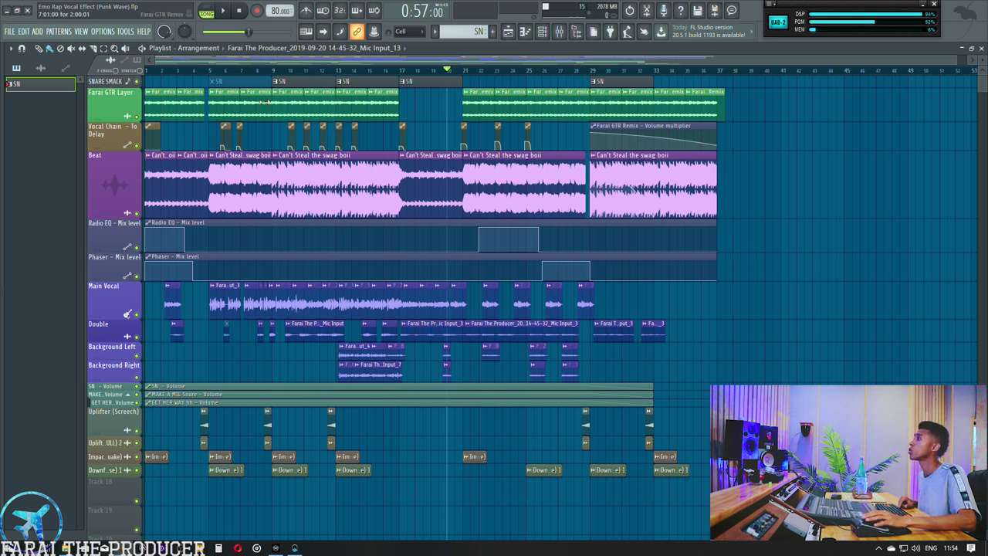
# Step: Set the play position just before bar 10 and solo the Double track in the playlist
pyautogui.click(280, 75)
pyautogui.scroll(4, 278, 74)
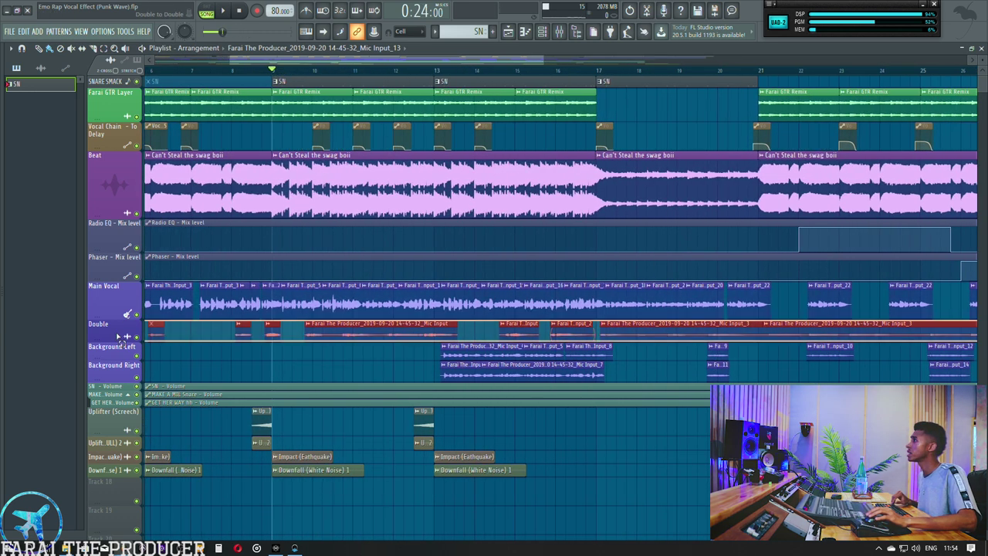
pyautogui.scroll(4, 303, 74)
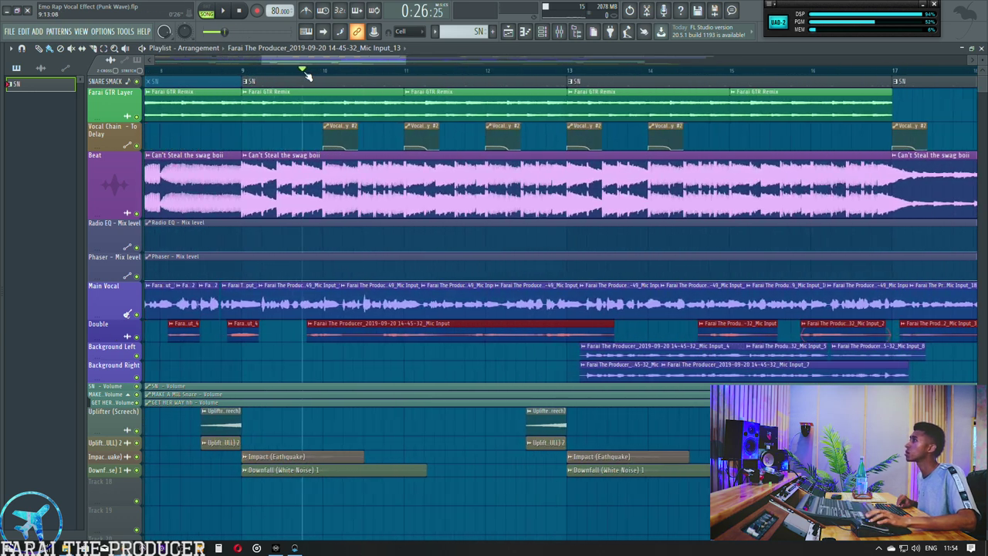
pyautogui.rightClick(139, 339)
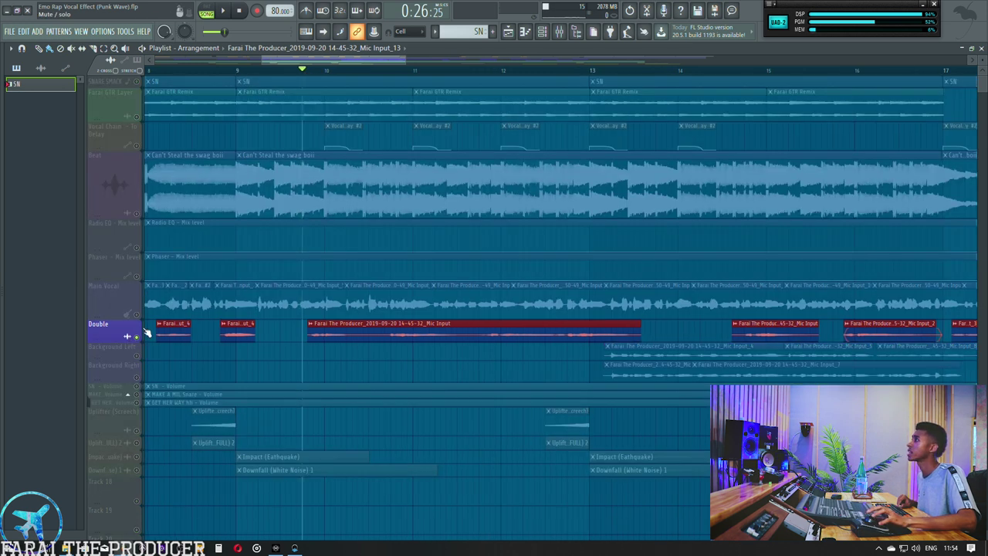
# Step: Select the Double mixer track to show its plug-ins and audition the soloed double vocal
pyautogui.click(559, 32)
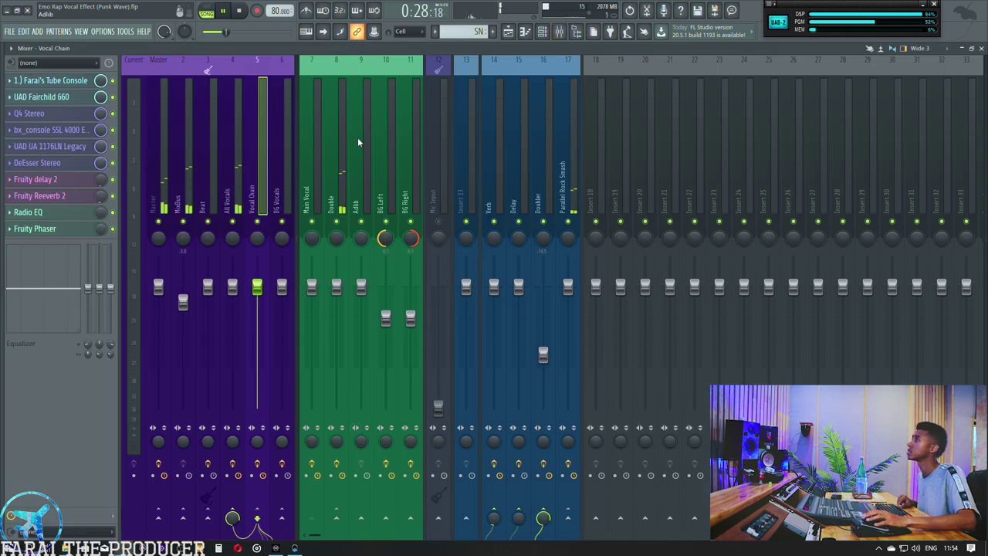
pyautogui.click(345, 154)
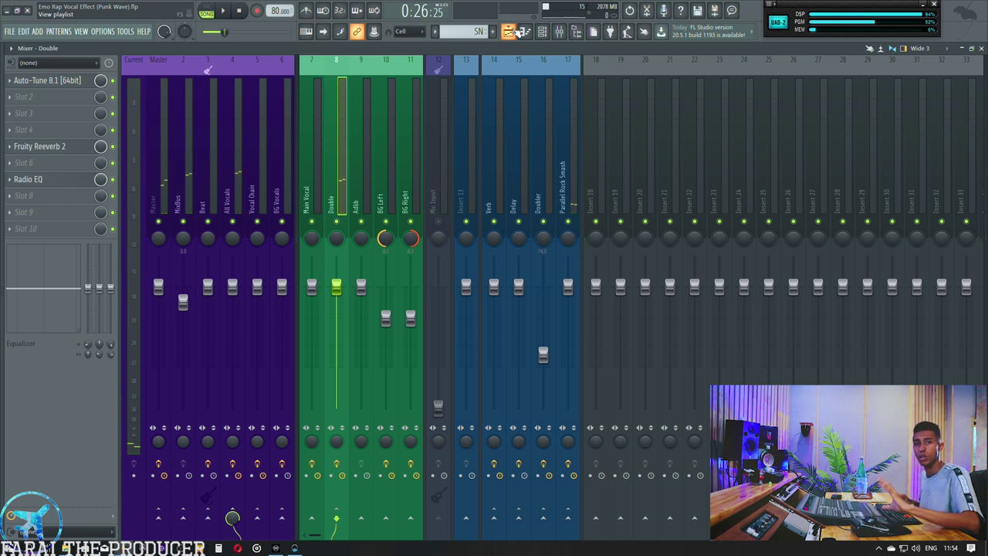
pyautogui.click(513, 31)
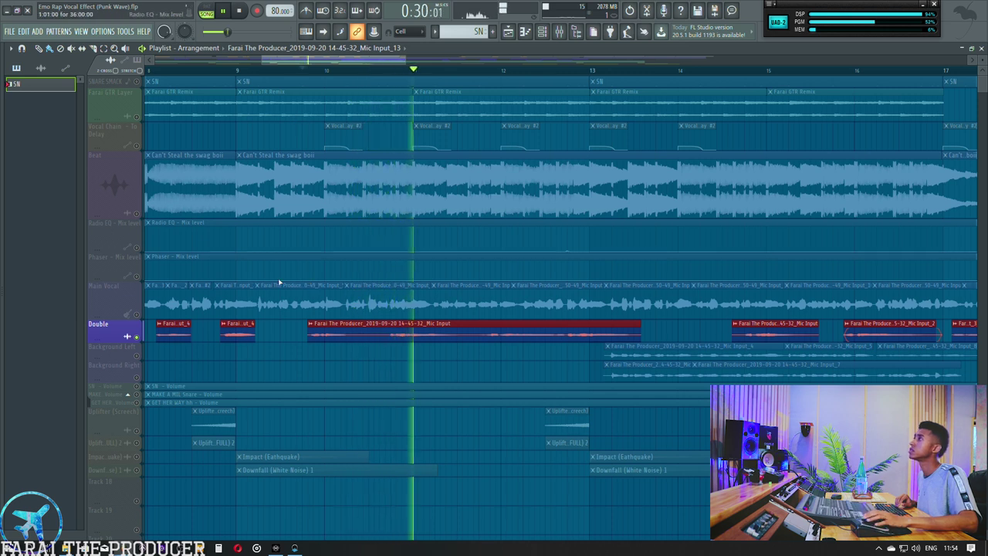
pyautogui.press('space')
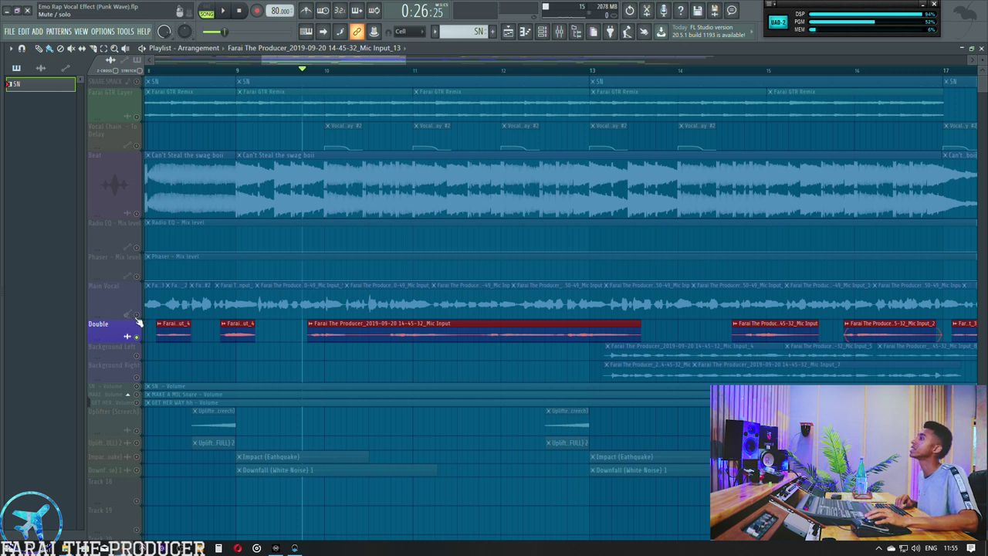
# Step: Unmute the Main Vocal track and audition it together with the Double track
pyautogui.click(135, 313)
pyautogui.press('space')
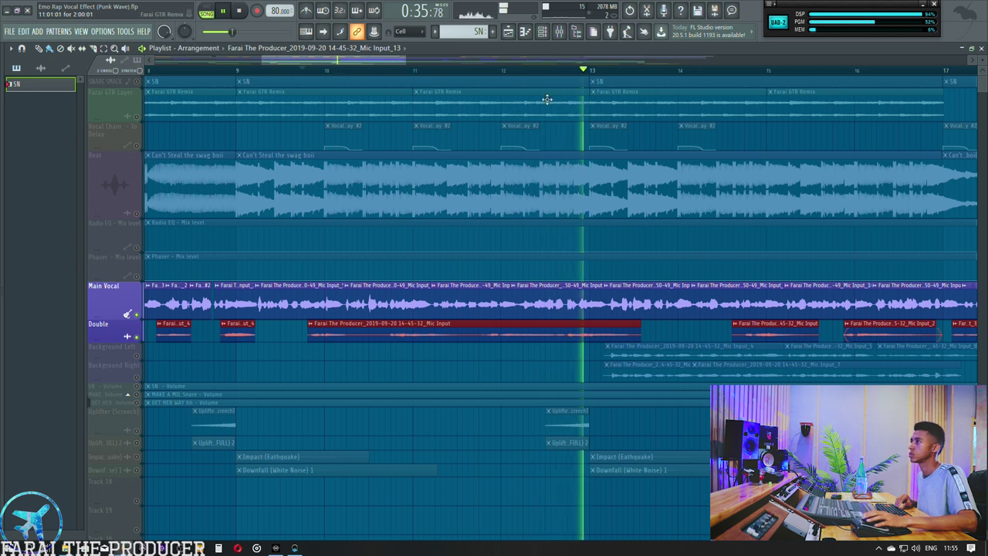
pyautogui.press('space')
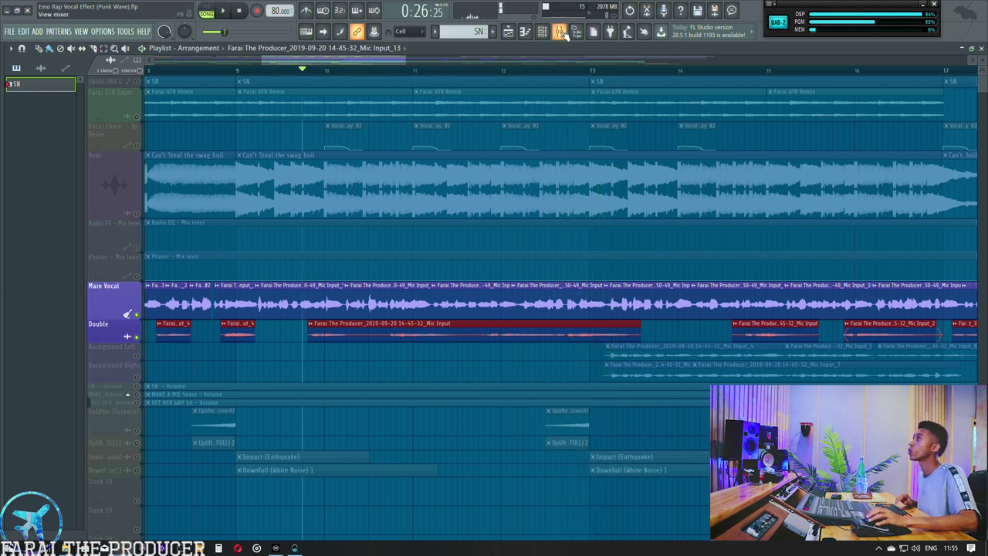
# Step: Open the Double mixer track's Fruity Reeverb 2 to view its settings and close it
pyautogui.click(563, 33)
pyautogui.click(80, 151)
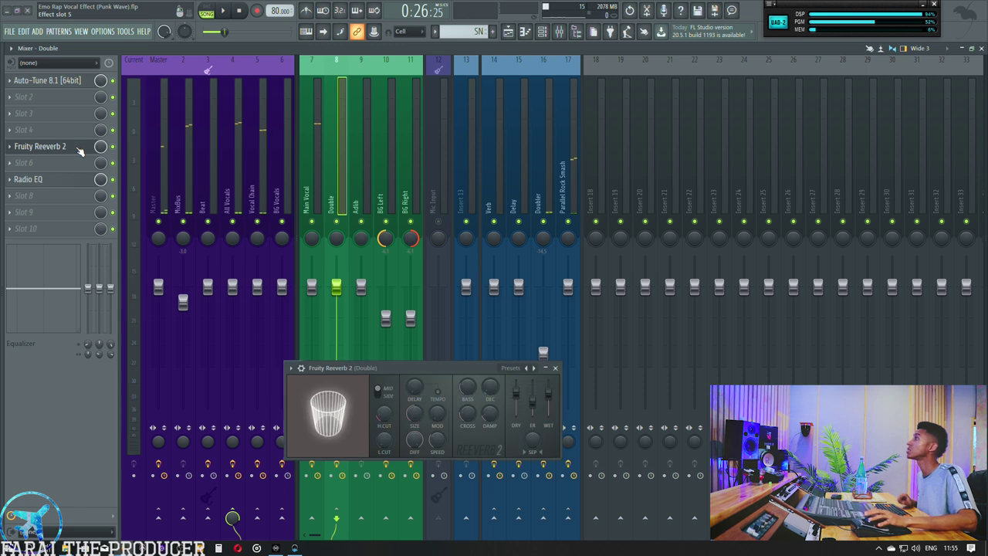
pyautogui.click(80, 151)
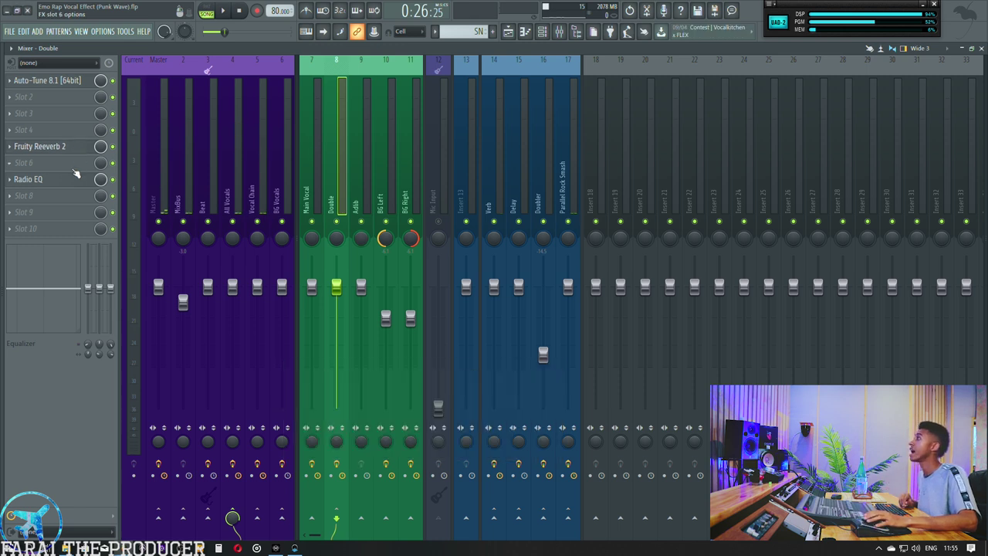
# Step: Open the Double mixer track's Radio EQ to view its settings and close it
pyautogui.click(71, 186)
pyautogui.click(71, 185)
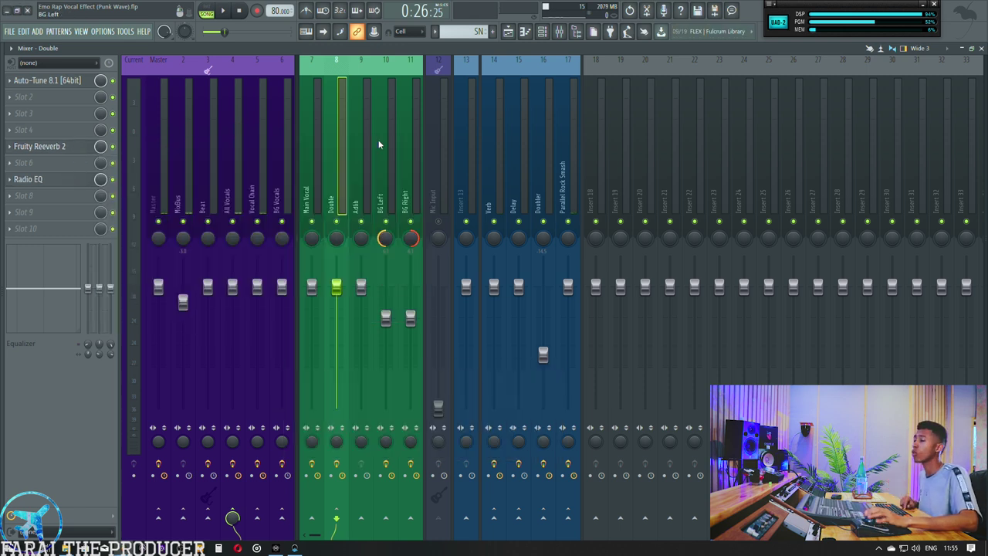
# Step: Switch the Mic Input track's routing between the vocal tracks, leave it on Main Vocal, and reselect the Double track
pyautogui.click(444, 182)
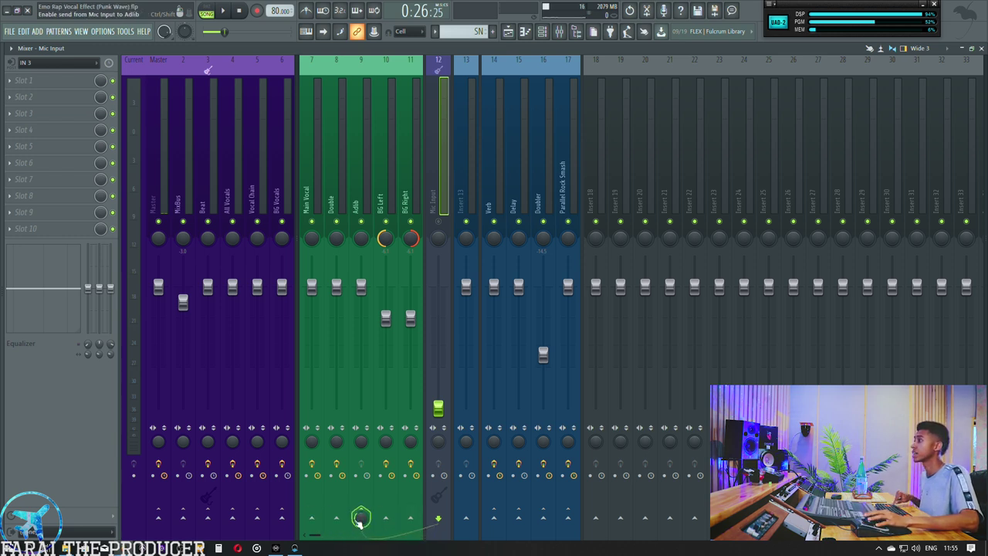
pyautogui.click(311, 518)
pyautogui.click(336, 518)
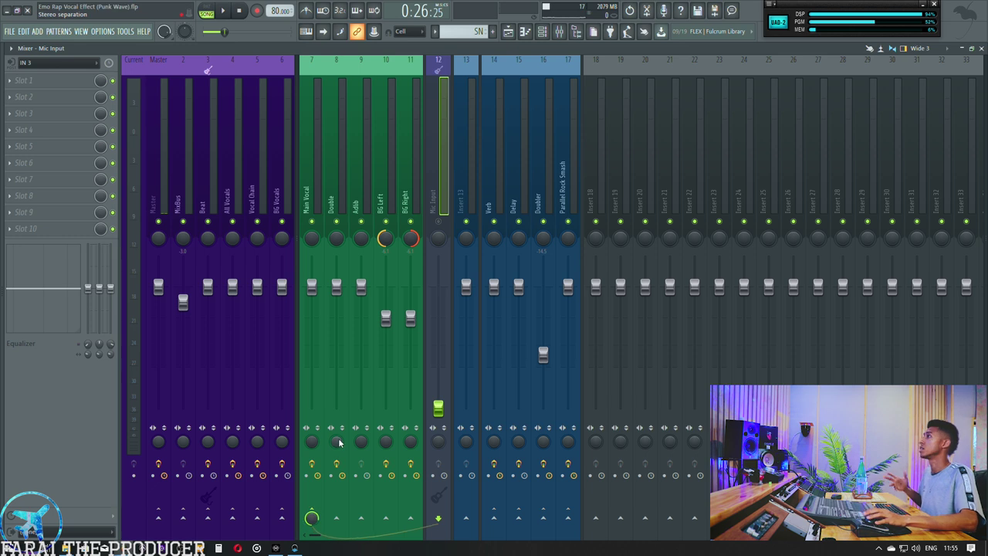
pyautogui.click(329, 173)
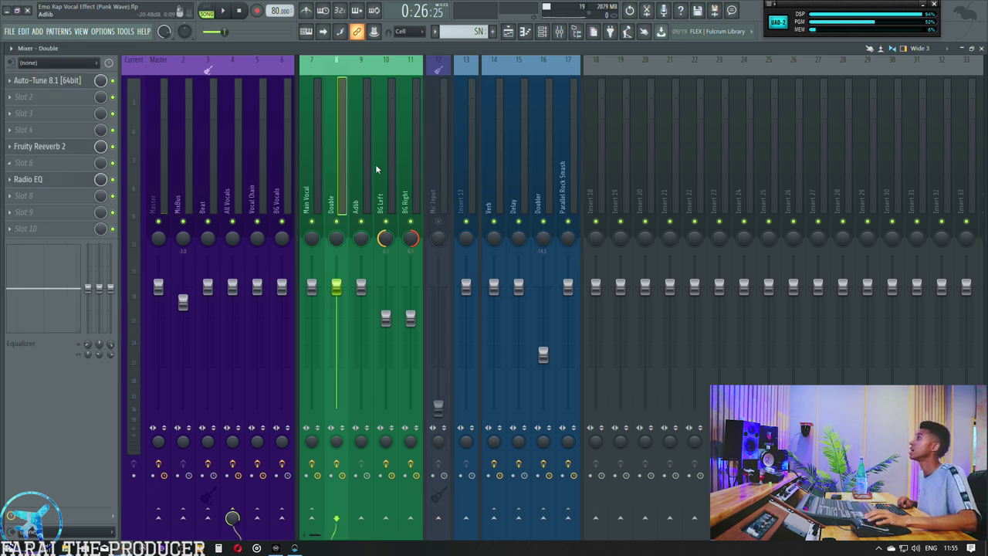
# Step: Select the All Vocals mixer track and view its SSL Native Channelstrip and L1 limiter Stereo settings, closing both
pyautogui.click(235, 155)
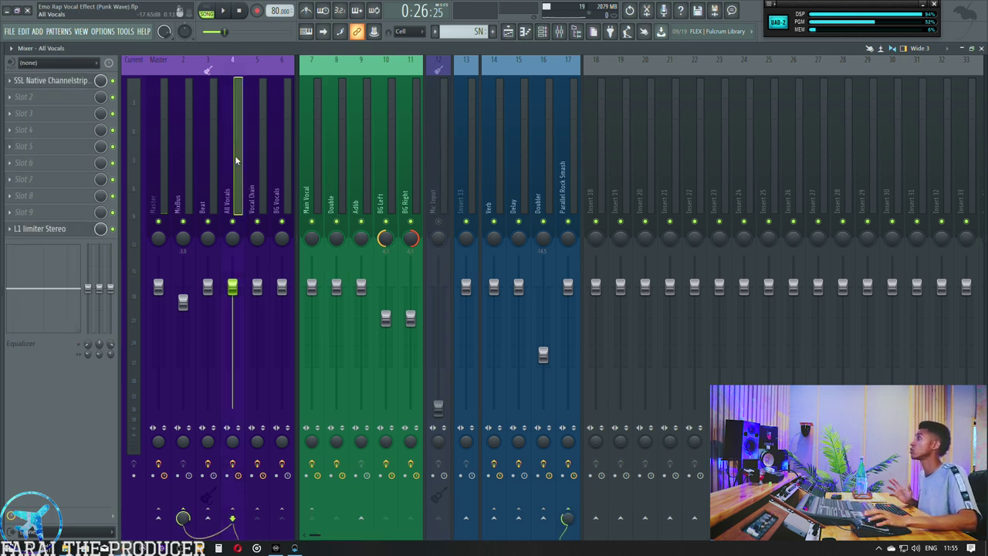
pyautogui.click(62, 83)
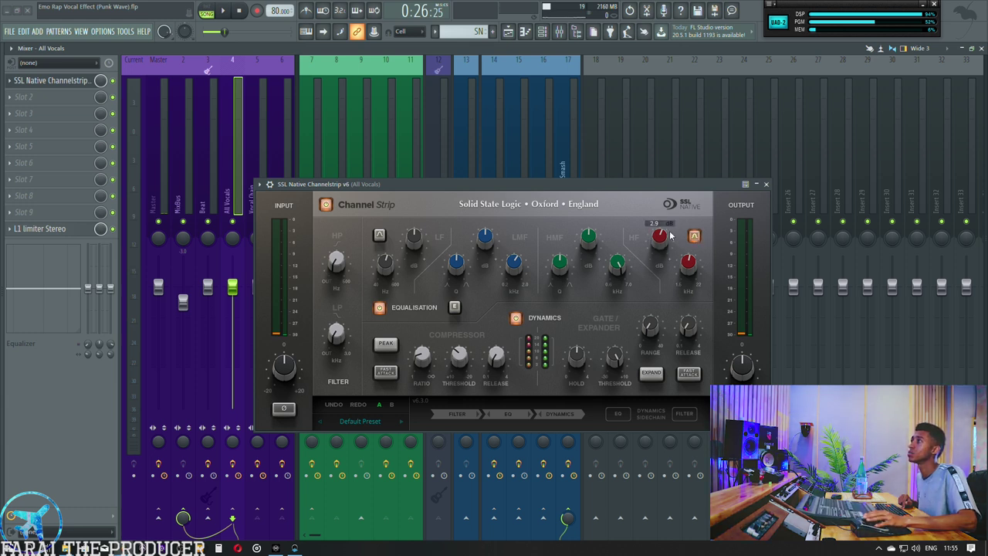
pyautogui.click(55, 229)
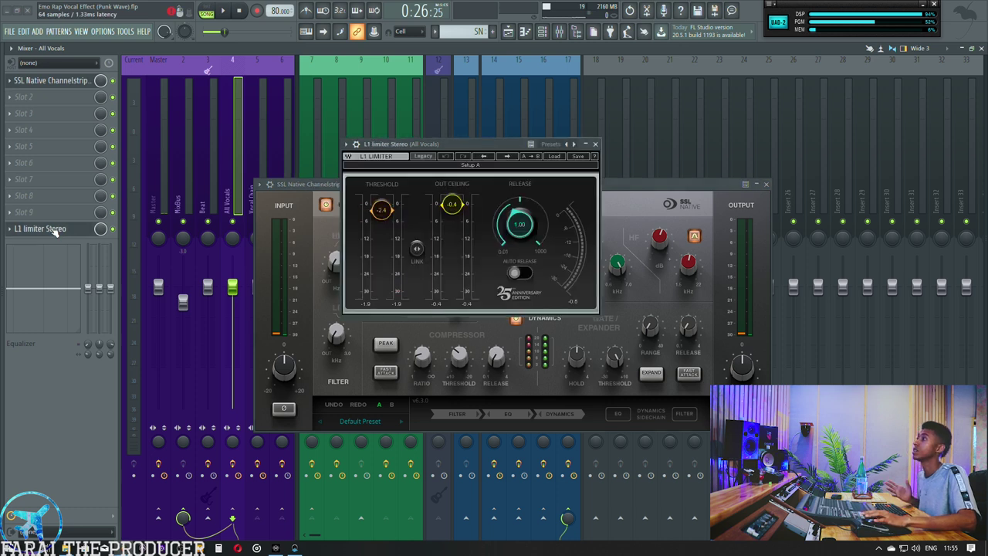
pyautogui.click(55, 229)
pyautogui.click(55, 82)
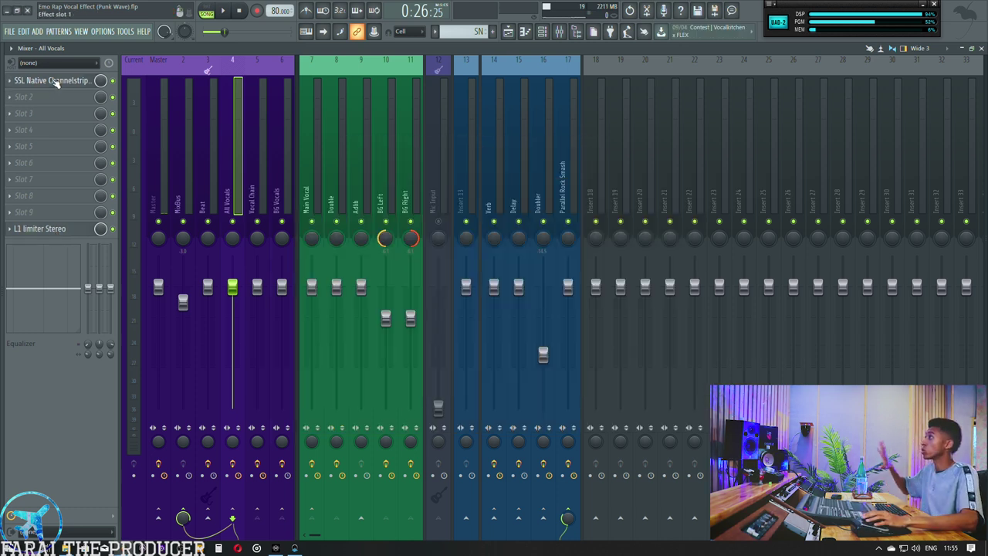
# Step: Return to the playlist and unmute the Background Left and Background Right tracks
pyautogui.click(340, 143)
pyautogui.click(508, 31)
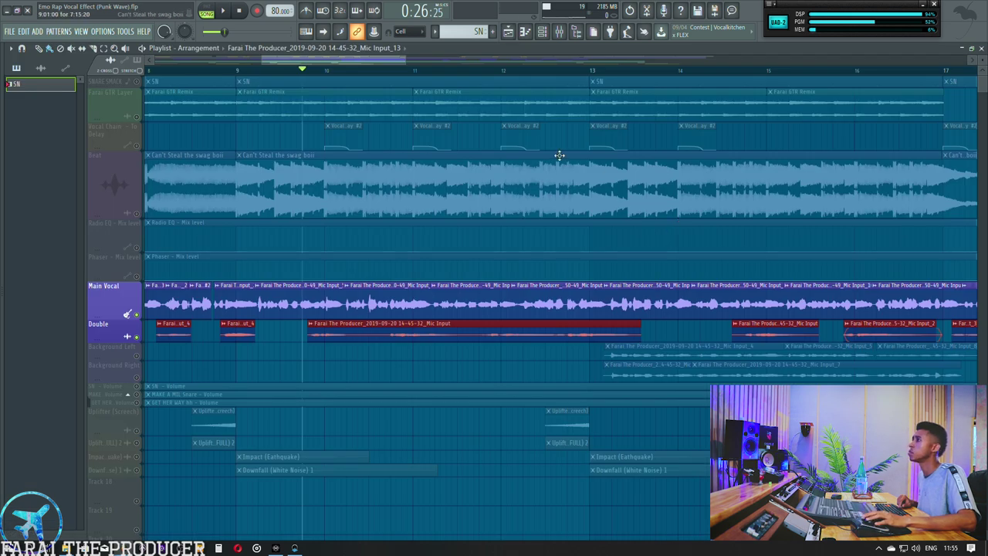
pyautogui.click(137, 356)
pyautogui.click(137, 379)
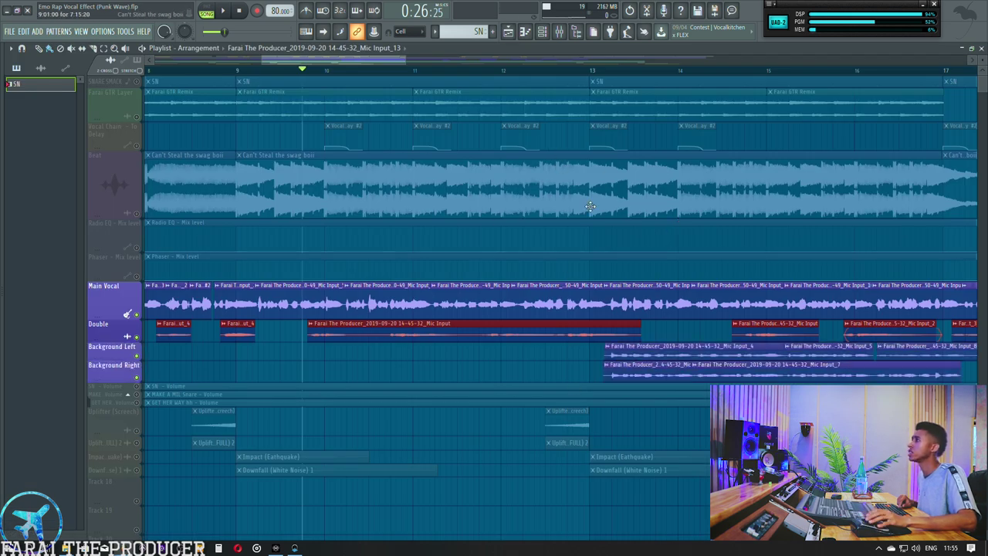
# Step: Set the play position to bar 13 and mute the Double and Main Vocal tracks
pyautogui.click(591, 72)
pyautogui.click(136, 337)
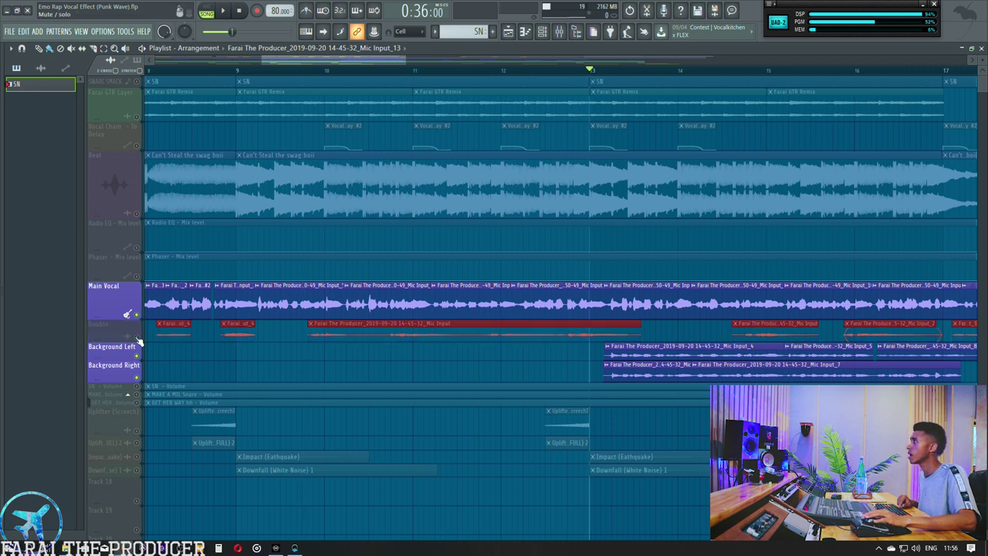
pyautogui.click(137, 315)
# Step: Audition the background vocals alone and select the BG Vocals mixer track to show its plug-ins
pyautogui.press('space')
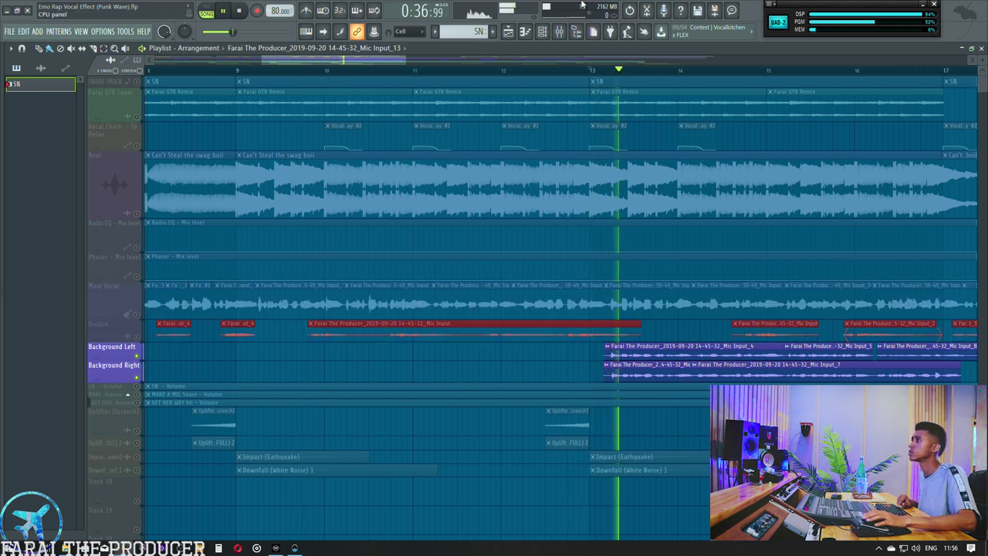
pyautogui.press('F9')
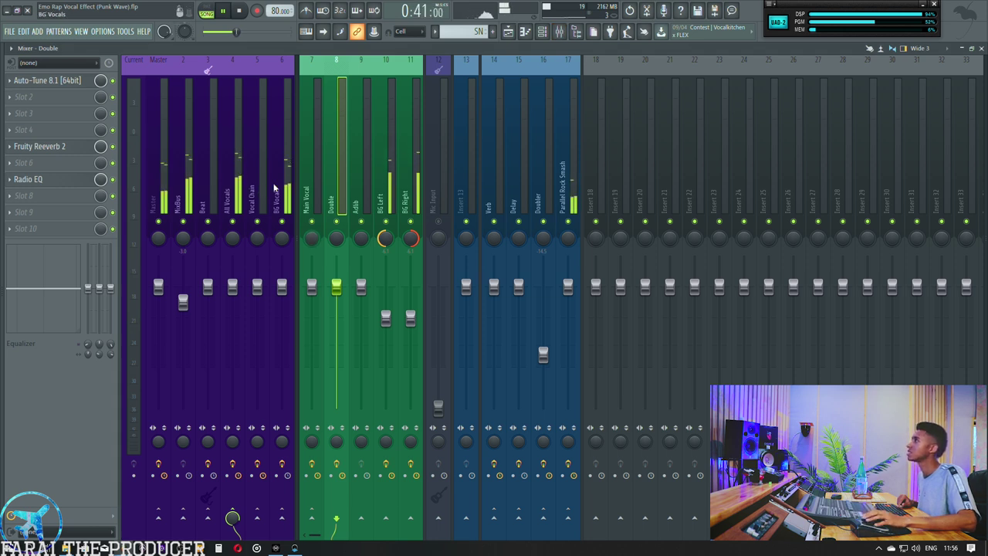
pyautogui.click(277, 188)
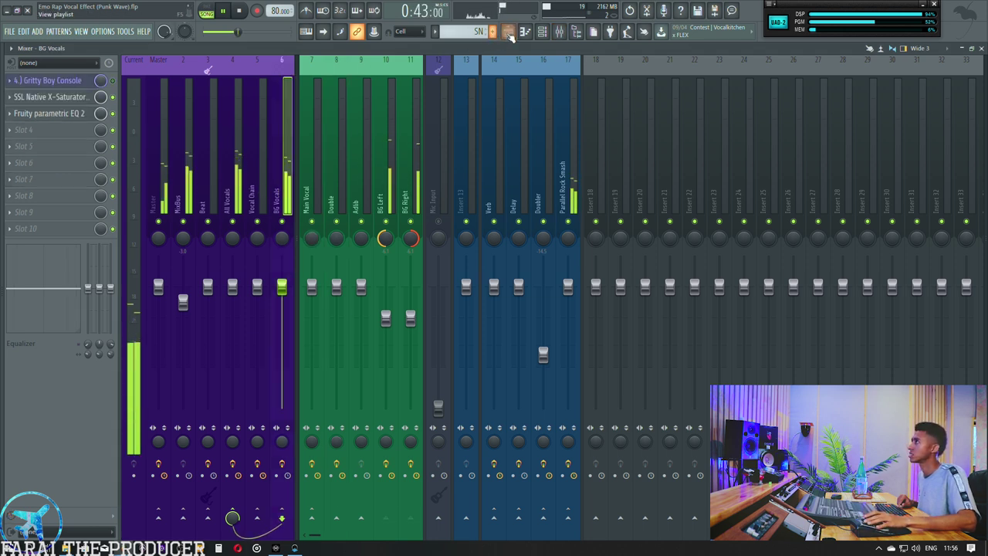
pyautogui.click(509, 31)
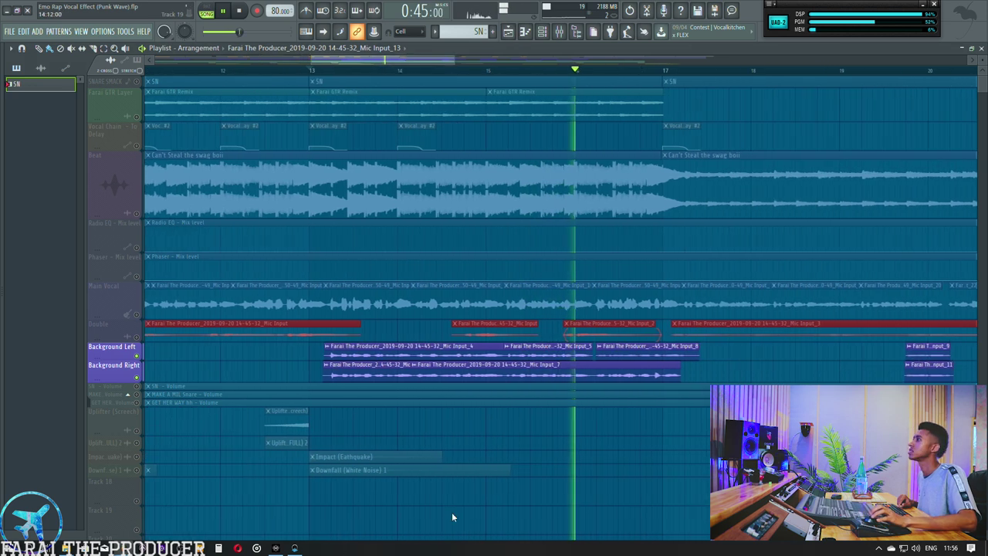
pyautogui.press('space')
# Step: Unmute the Main Vocal track and audition it together with the background vocals
pyautogui.click(108, 297)
pyautogui.press('space')
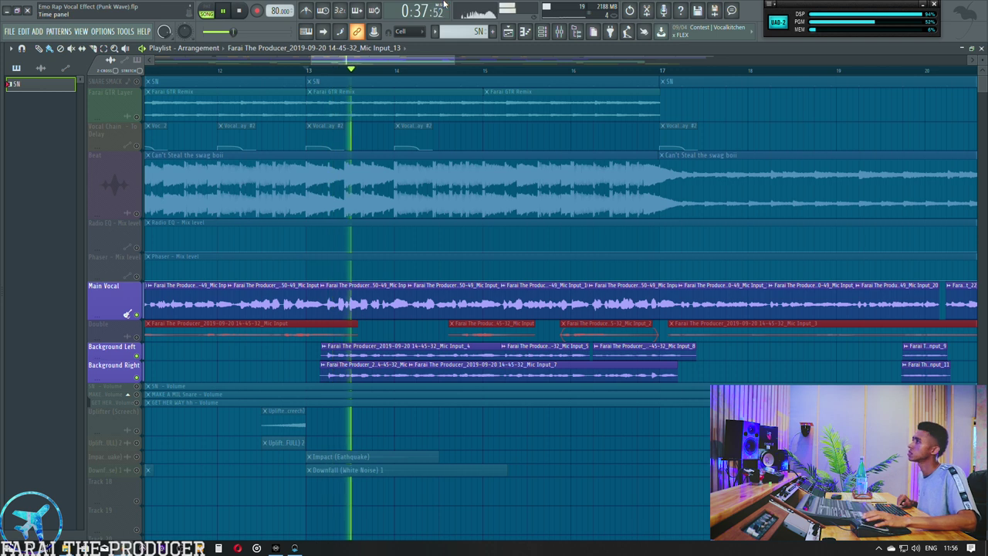
pyautogui.press('space')
# Step: Unmute all playlist tracks and audition the full mix from bar 13 with the mixer shown
pyautogui.rightClick(135, 317)
pyautogui.press('space')
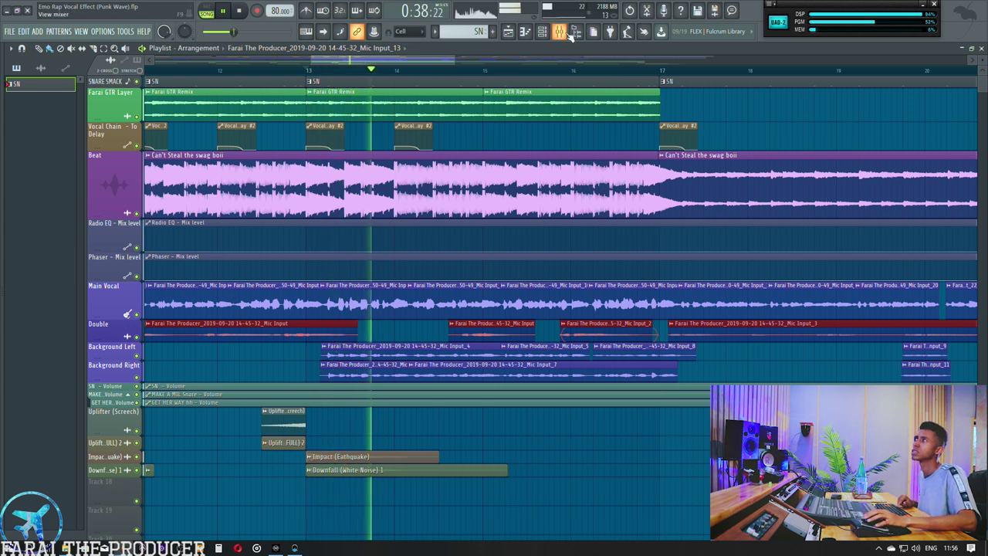
pyautogui.press('F9')
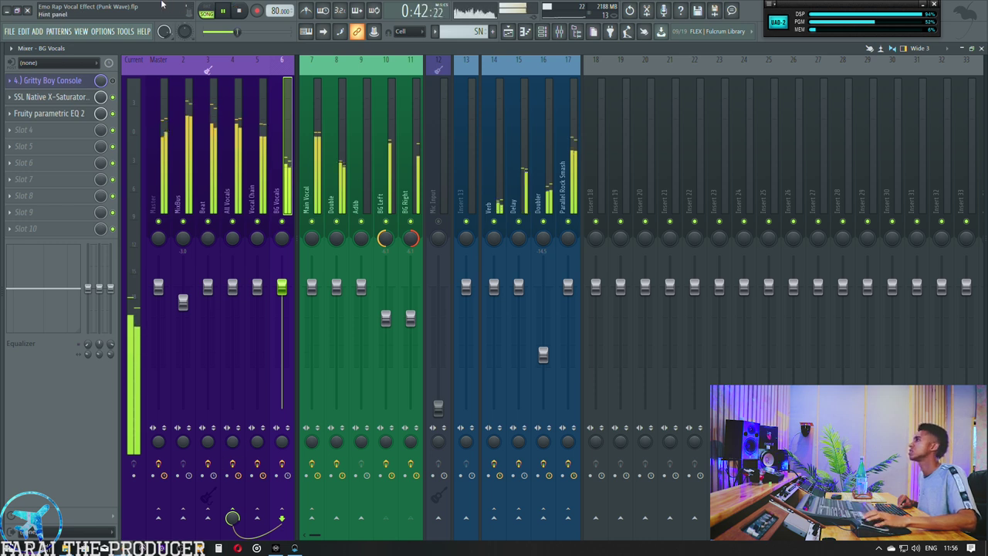
pyautogui.press('space')
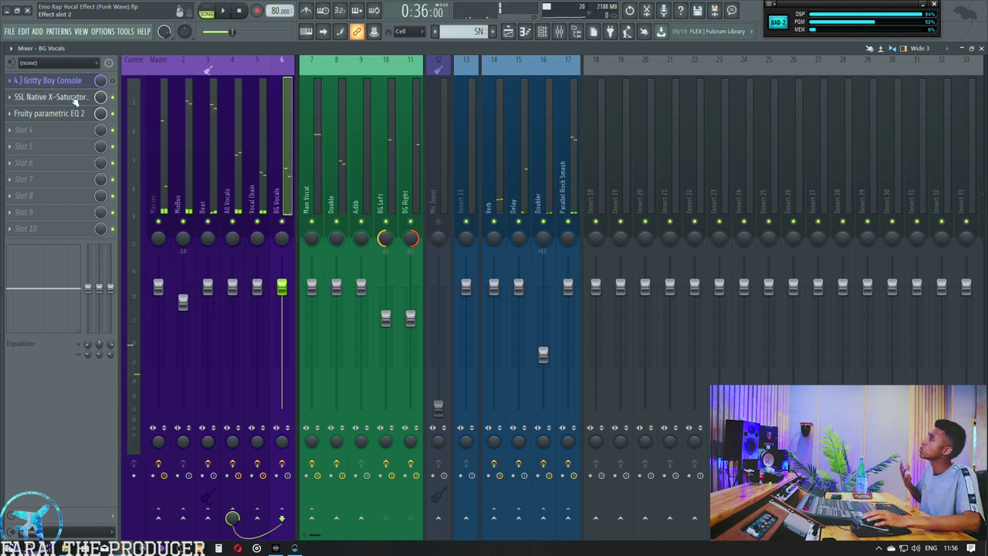
# Step: Open the BG Vocals track's SSL Native X-Saturator and Gritty Boy Console and arrange their windows to show both
pyautogui.click(74, 99)
pyautogui.moveTo(509, 129); pyautogui.dragTo(622, 93)
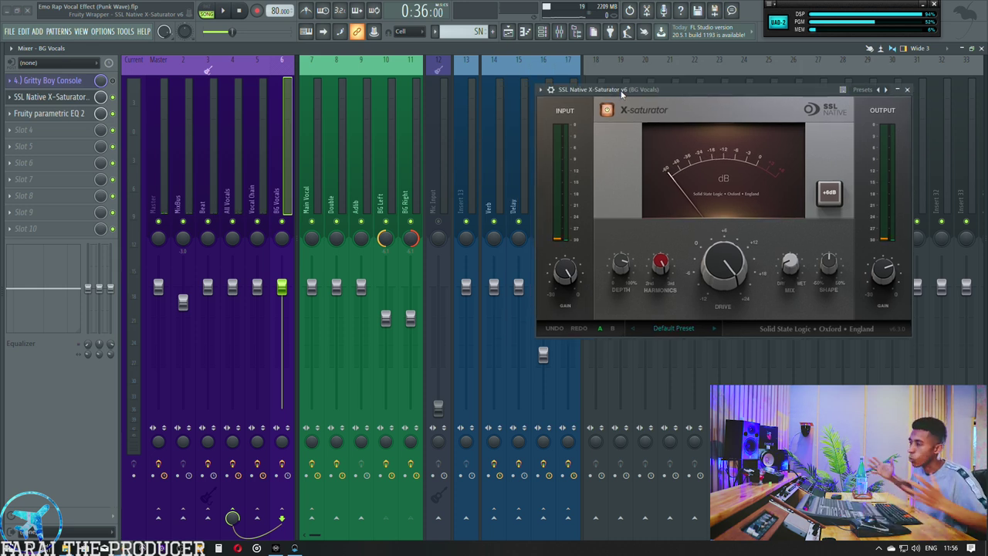
pyautogui.click(75, 79)
pyautogui.moveTo(474, 135); pyautogui.dragTo(443, 191)
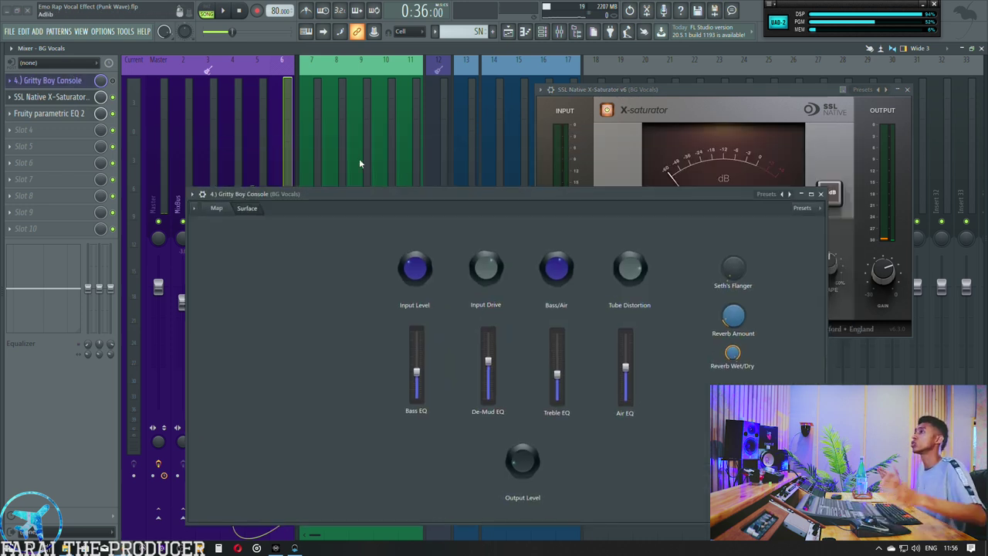
# Step: Bypass the X-Saturator on BG Vocals, enable the Gritty Boy Console instead, and close the X-Saturator window
pyautogui.moveTo(640, 91); pyautogui.dragTo(656, 94)
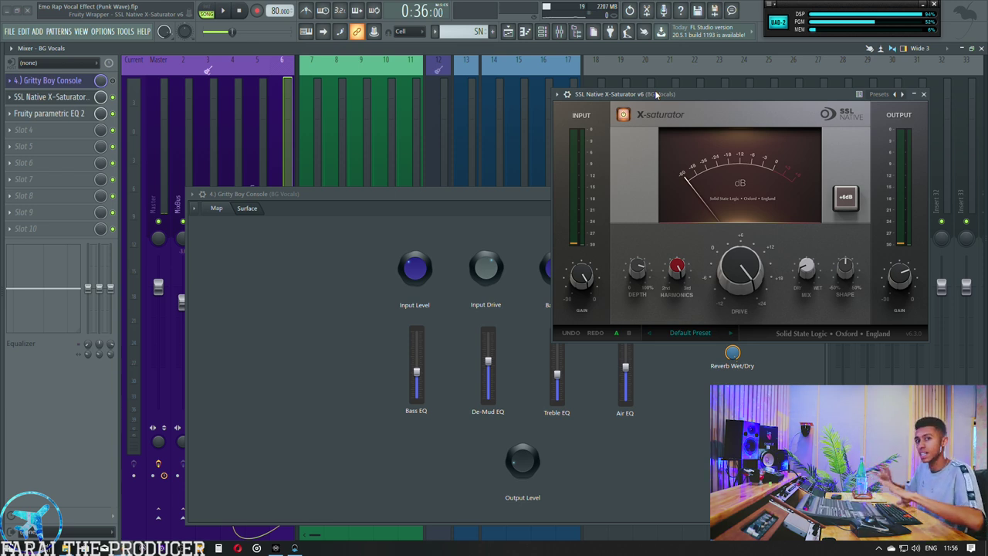
pyautogui.moveTo(656, 94); pyautogui.dragTo(671, 104)
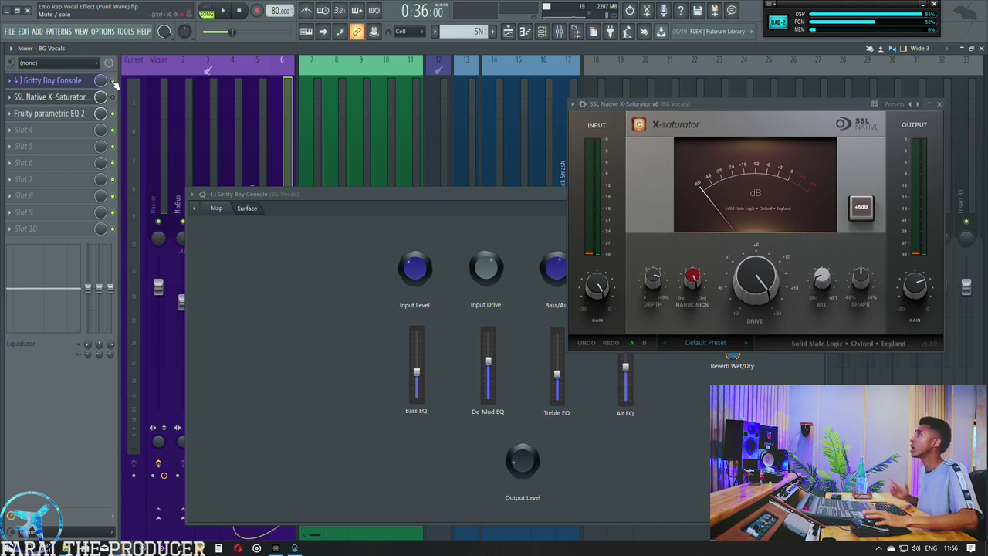
pyautogui.click(62, 84)
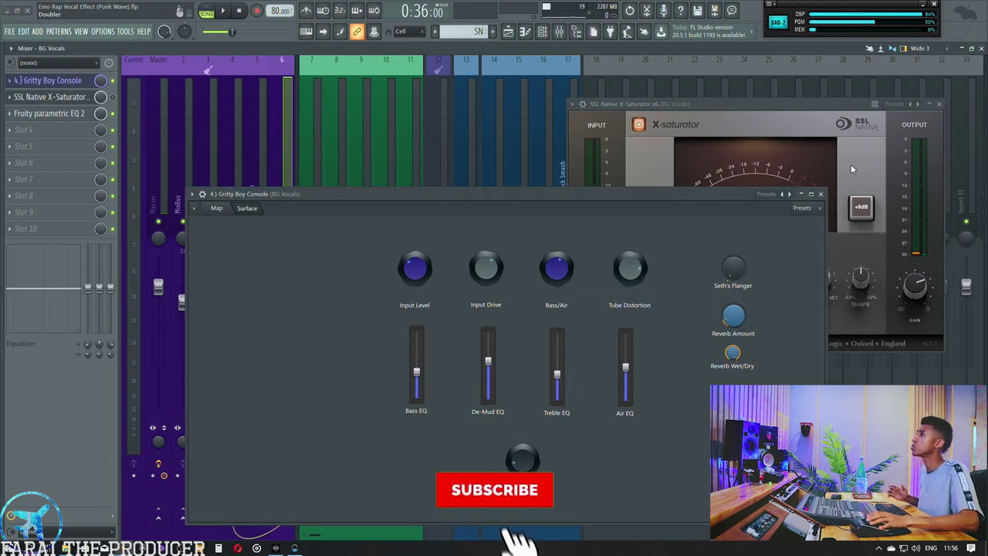
pyautogui.click(942, 104)
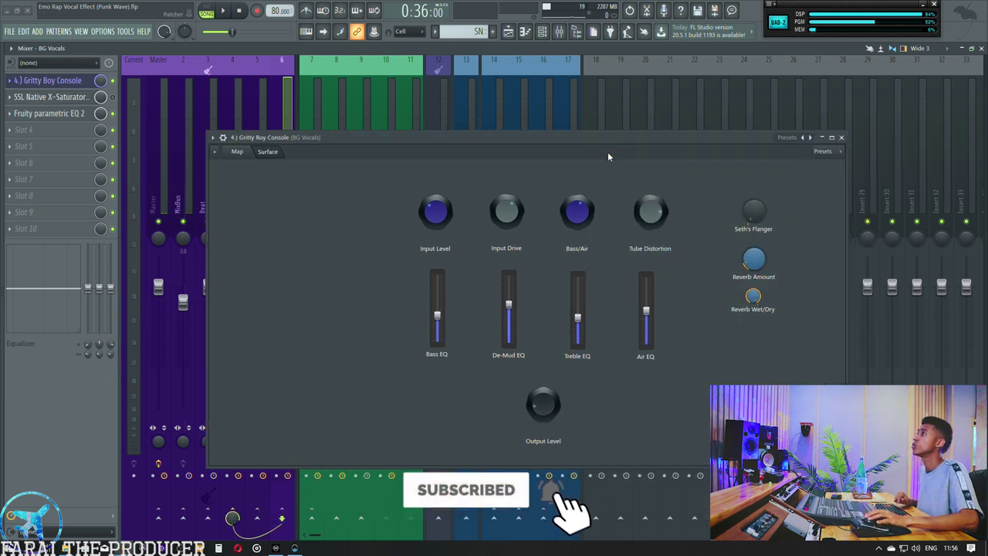
# Step: Audition the mix from bar 13 with the Gritty Boy Console active on BG Vocals, repositioning its window
pyautogui.moveTo(495, 143); pyautogui.dragTo(534, 130)
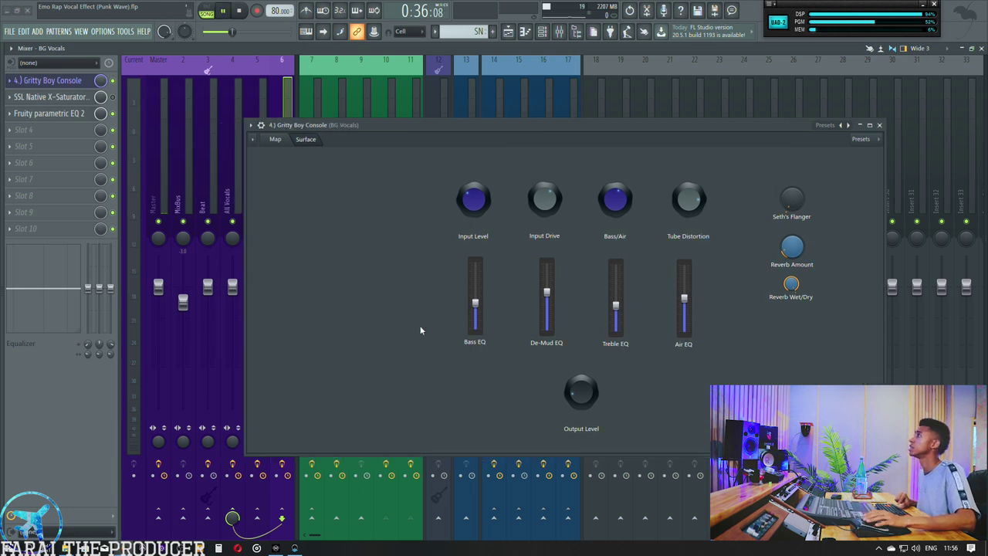
pyautogui.press('space')
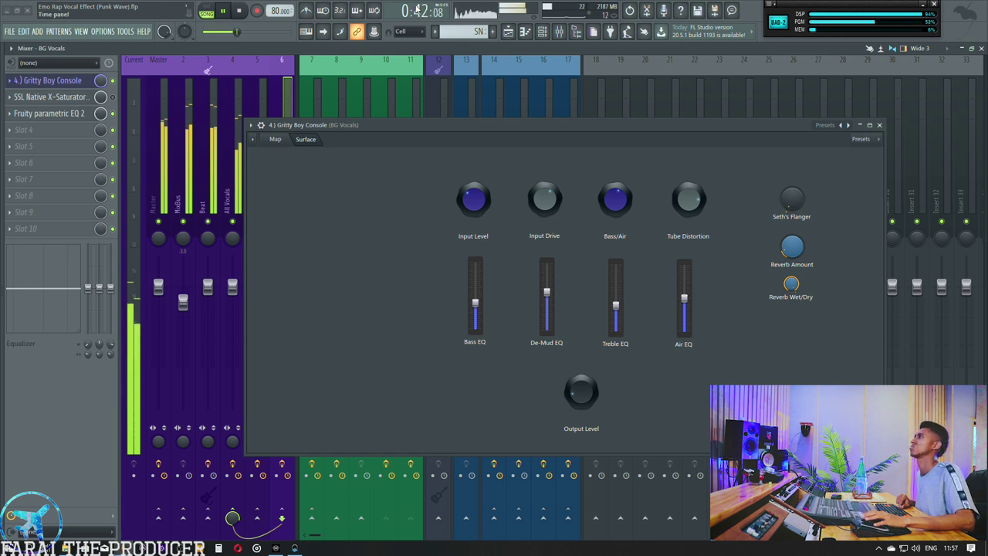
pyautogui.moveTo(415, 126); pyautogui.dragTo(545, 137)
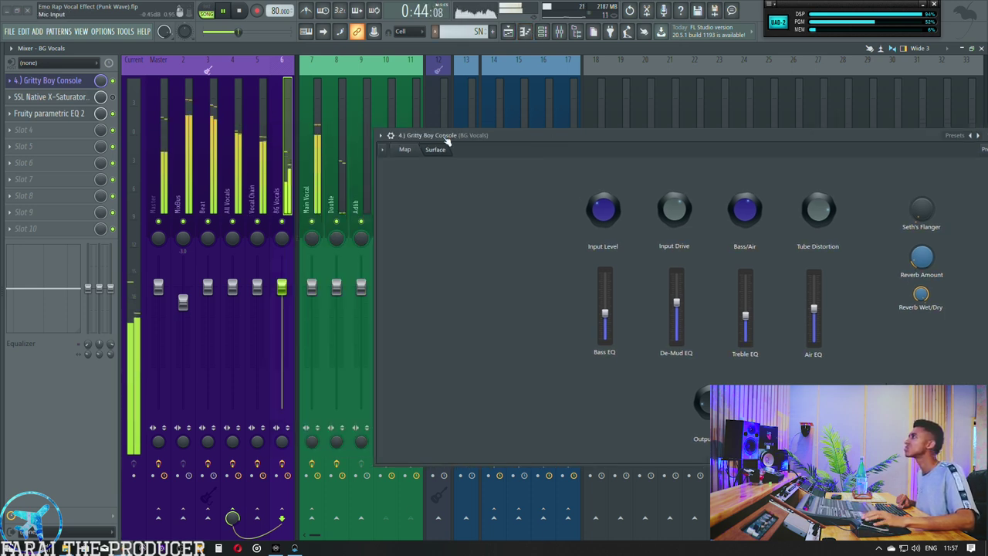
pyautogui.press('space')
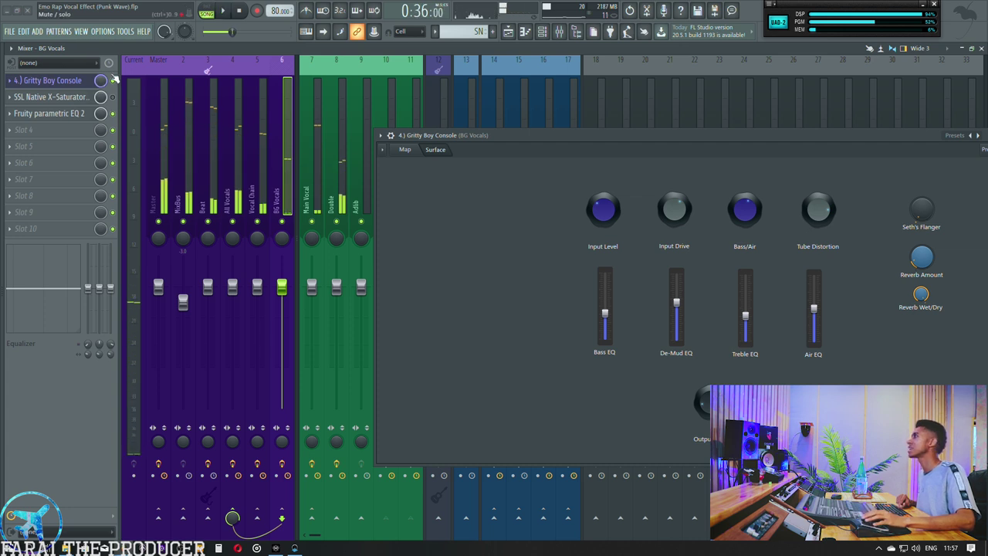
# Step: Bypass the Gritty Boy Console, enable the X-Saturator on BG Vocals, and audition the mix for comparison
pyautogui.click(113, 80)
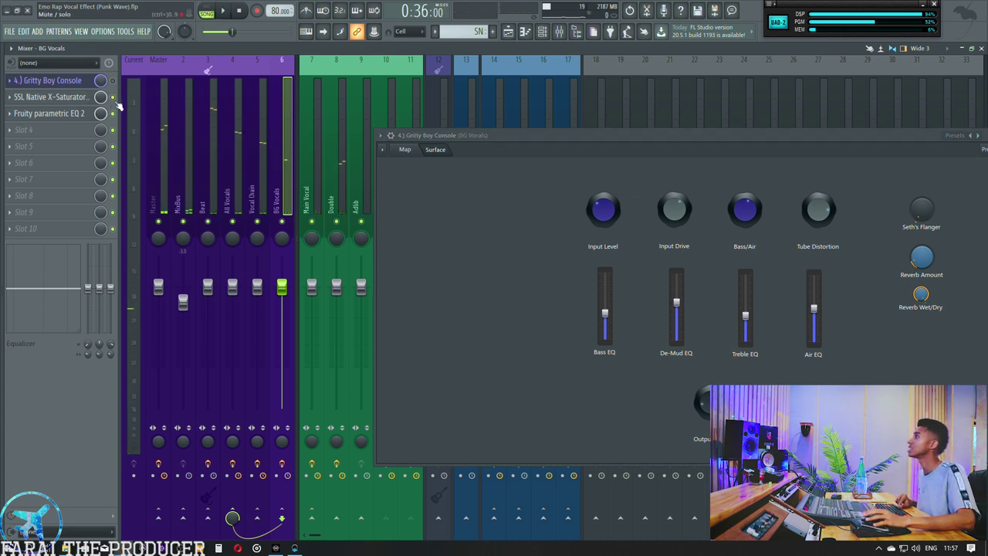
pyautogui.press('space')
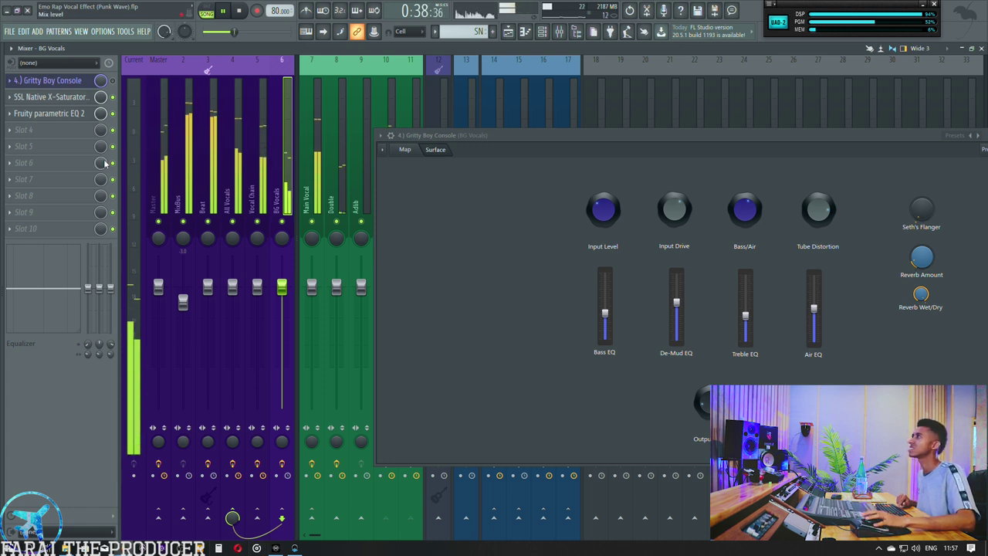
pyautogui.press('space')
# Step: Switch BG Vocals back from the X-Saturator to the Gritty Boy Console and audition the mix again
pyautogui.click(112, 97)
pyautogui.click(112, 80)
pyautogui.moveTo(414, 137); pyautogui.dragTo(316, 139)
pyautogui.press('space')
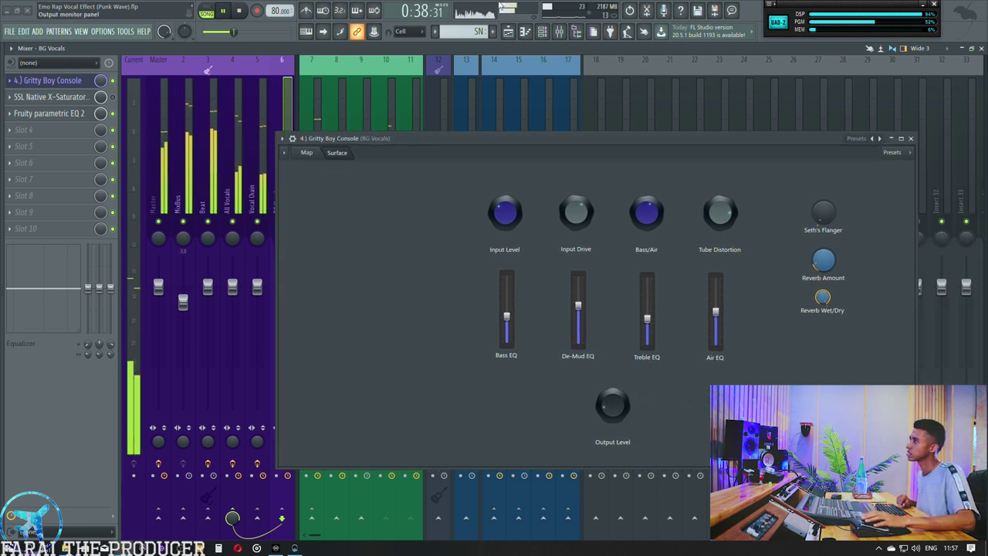
pyautogui.press('space')
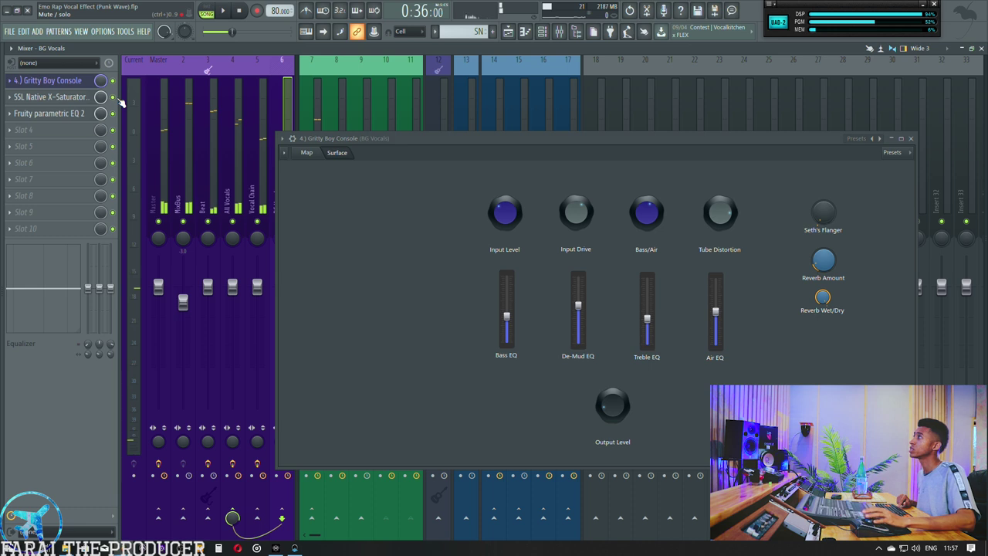
# Step: Audition the mix with both the Gritty Boy Console and X-Saturator enabled on BG Vocals, and bypass the X-Saturator again
pyautogui.press('space')
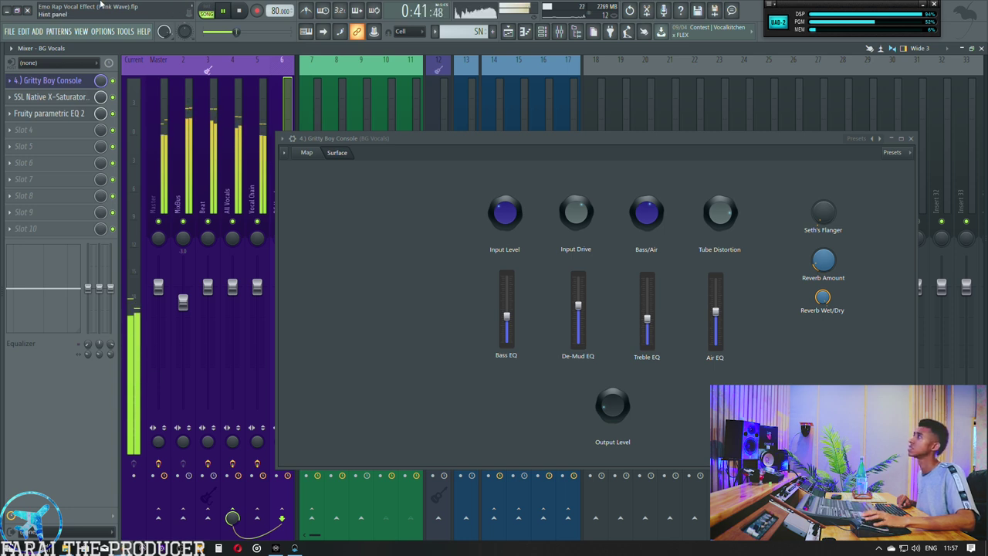
pyautogui.press('space')
pyautogui.moveTo(441, 142); pyautogui.dragTo(421, 137)
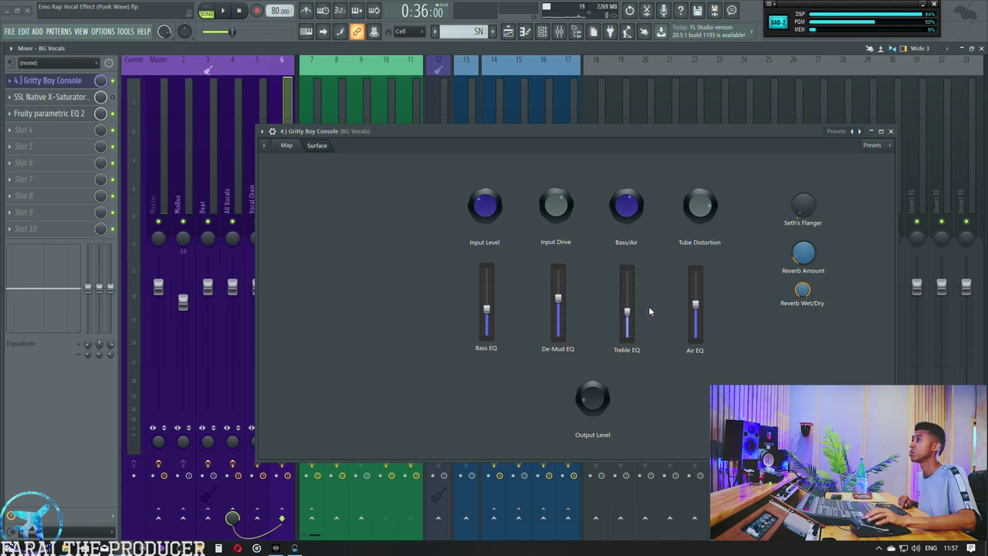
# Step: Bypass the Gritty Boy Console on BG Vocals, enable the X-Saturator, and leave only the X-Saturator window open
pyautogui.click(112, 81)
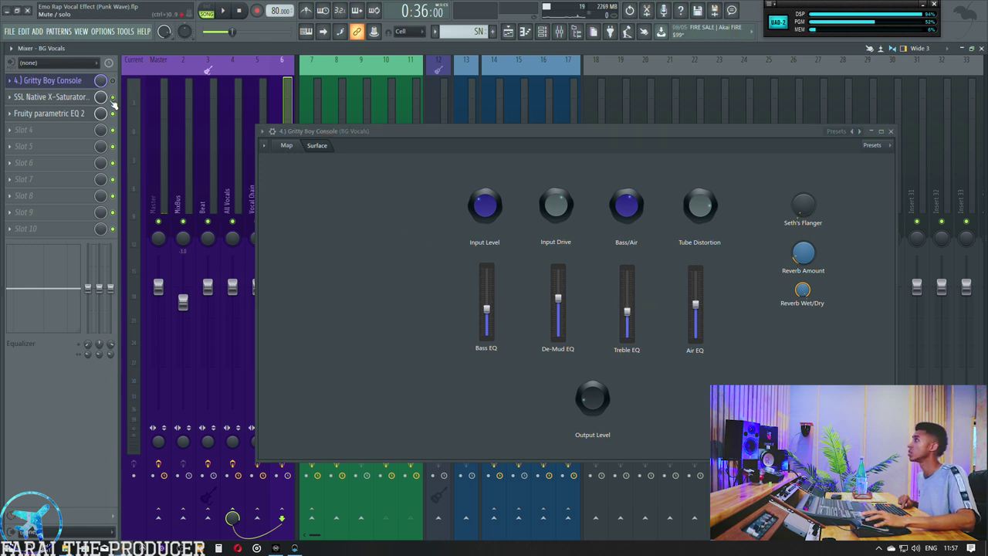
pyautogui.click(46, 98)
pyautogui.click(870, 145)
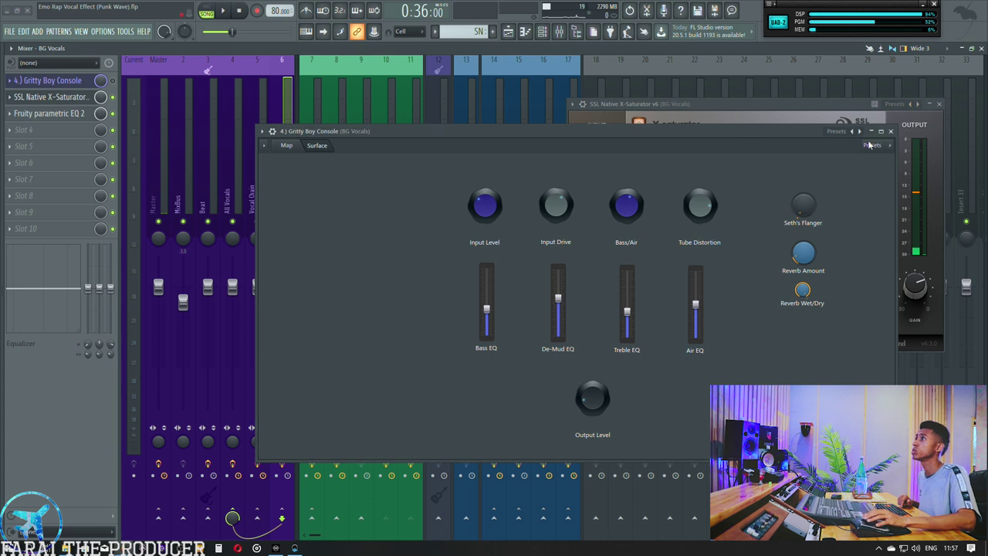
pyautogui.click(890, 131)
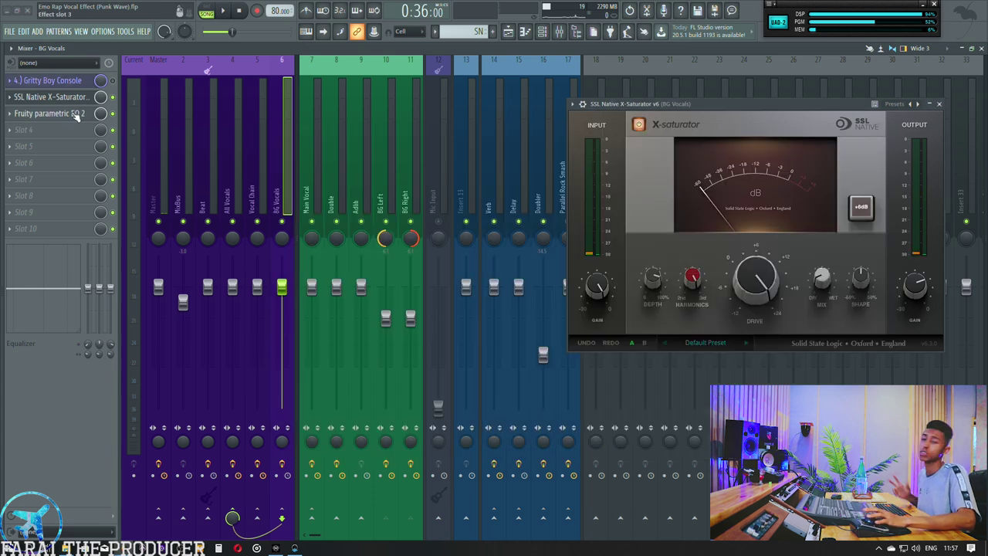
# Step: Solo the Background Left track in the playlist and play it from just after the start of bar 13
pyautogui.click(402, 157)
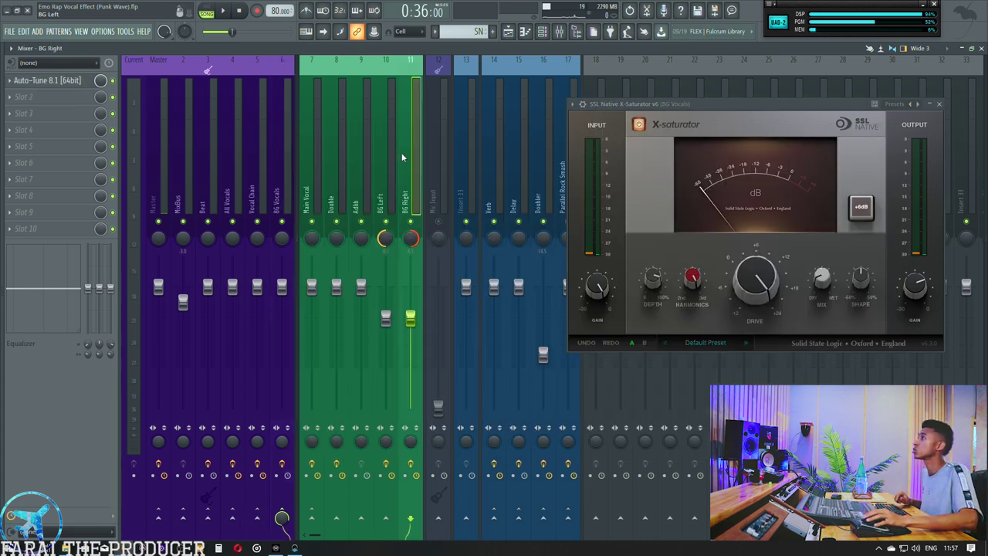
pyautogui.press('F5')
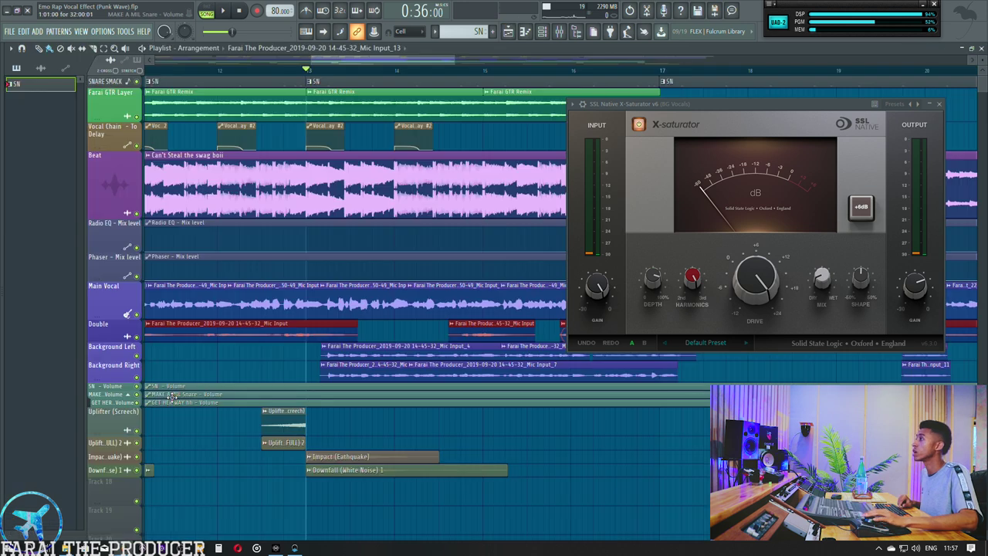
pyautogui.rightClick(138, 356)
pyautogui.click(332, 71)
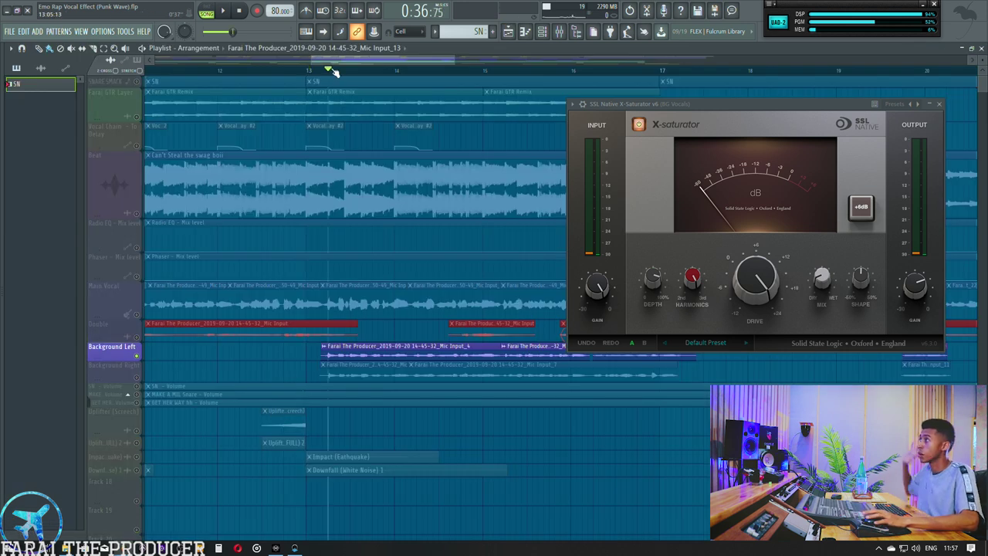
pyautogui.press('space')
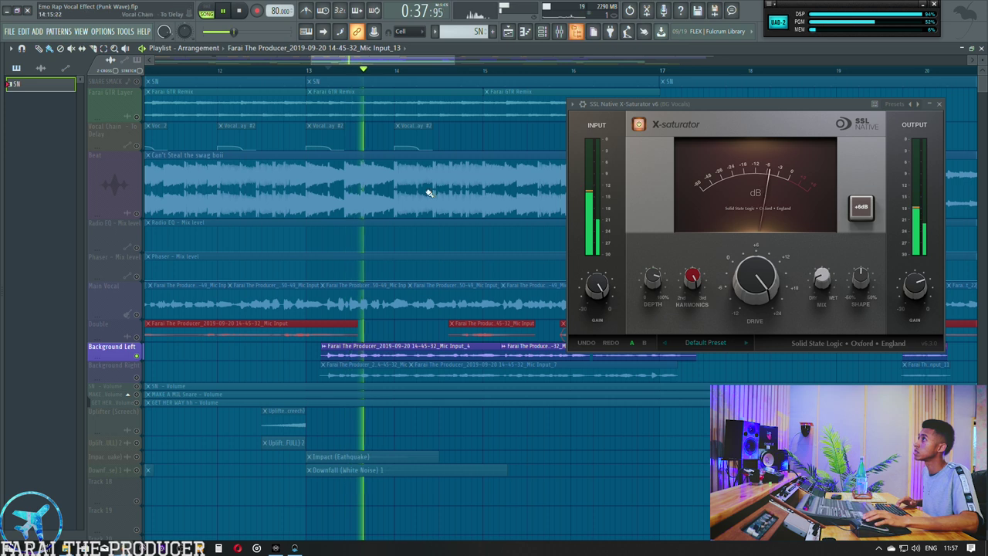
# Step: Audition Background Right soloed, stop playback, and restore all playlist tracks with the playhead at bar 13
pyautogui.rightClick(137, 375)
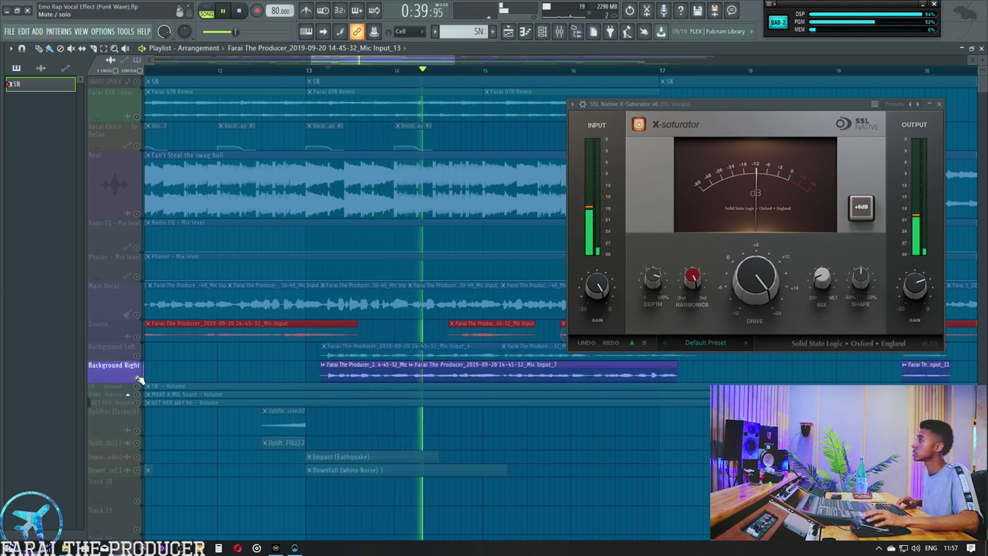
pyautogui.press('space')
pyautogui.click(138, 355)
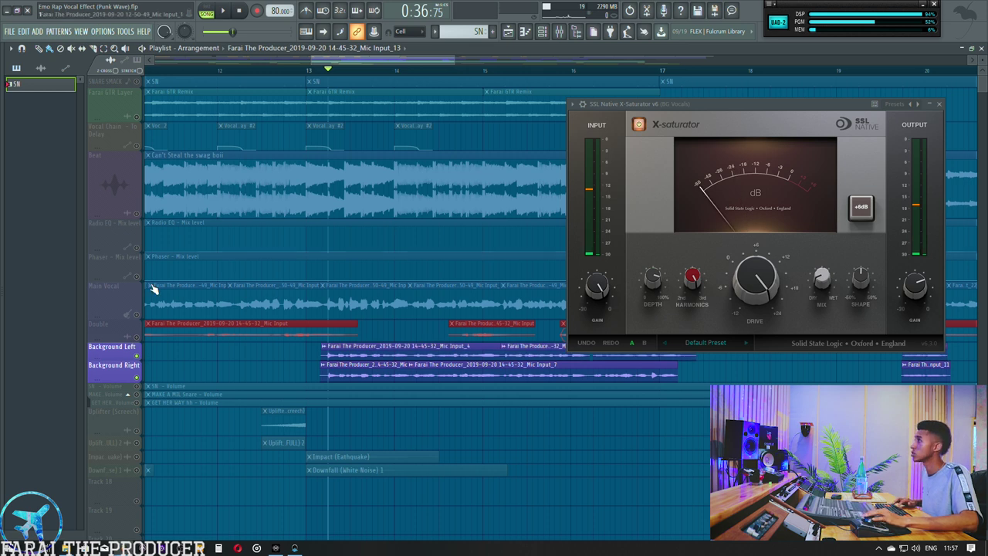
pyautogui.click(314, 74)
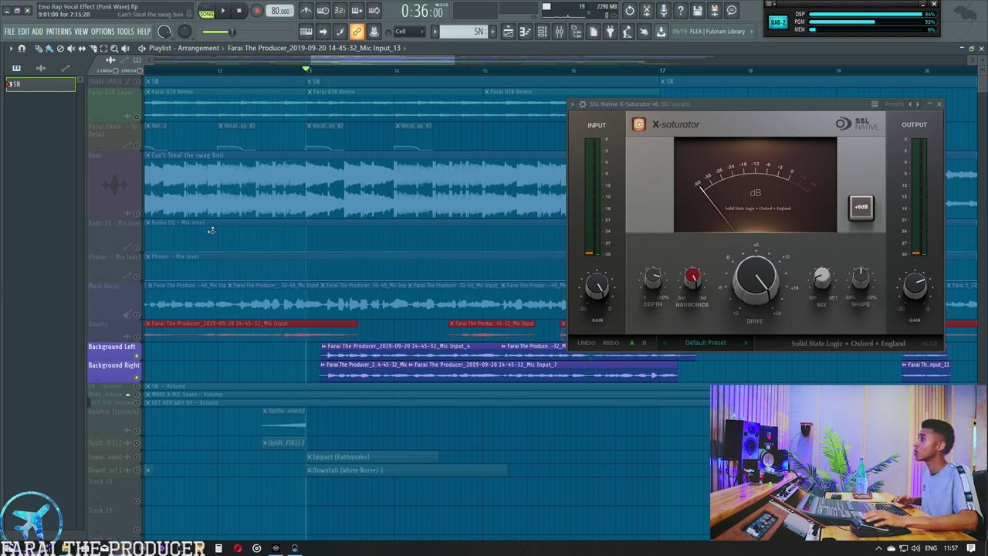
pyautogui.rightClick(137, 355)
pyautogui.rightClick(137, 356)
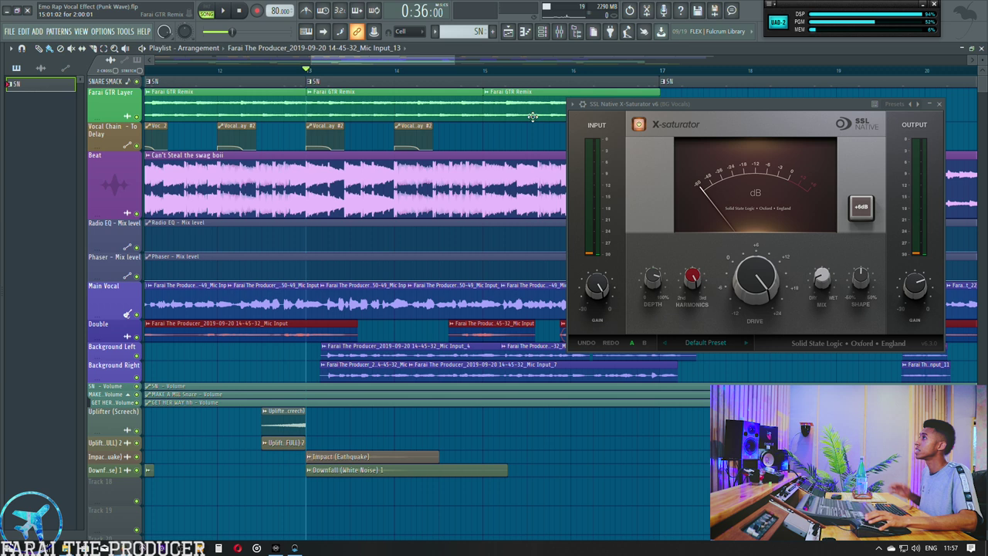
# Step: Inspect the Auto-Tune 8.1 settings on the BG Right mixer track, close the plug-in, and select BG Left
pyautogui.click(560, 31)
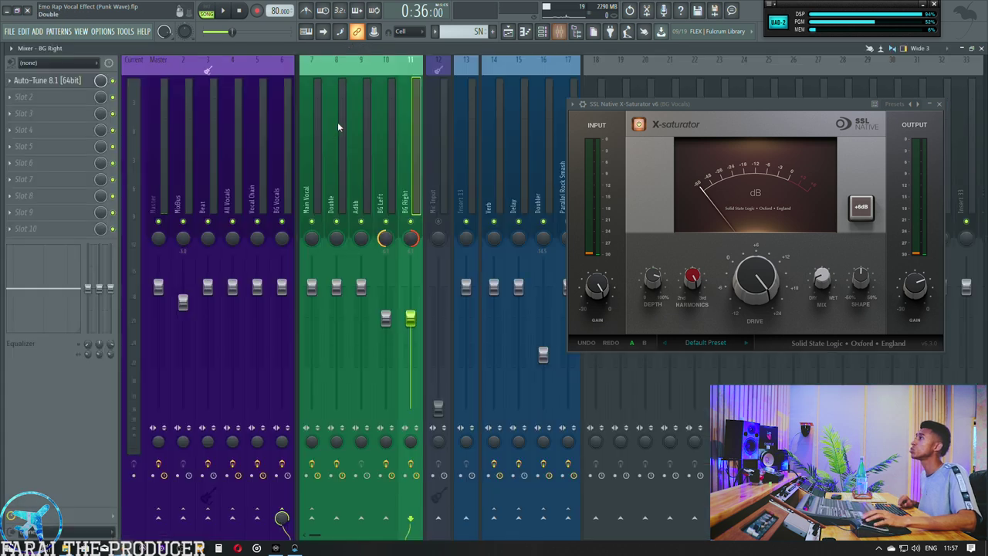
pyautogui.click(285, 182)
pyautogui.click(408, 185)
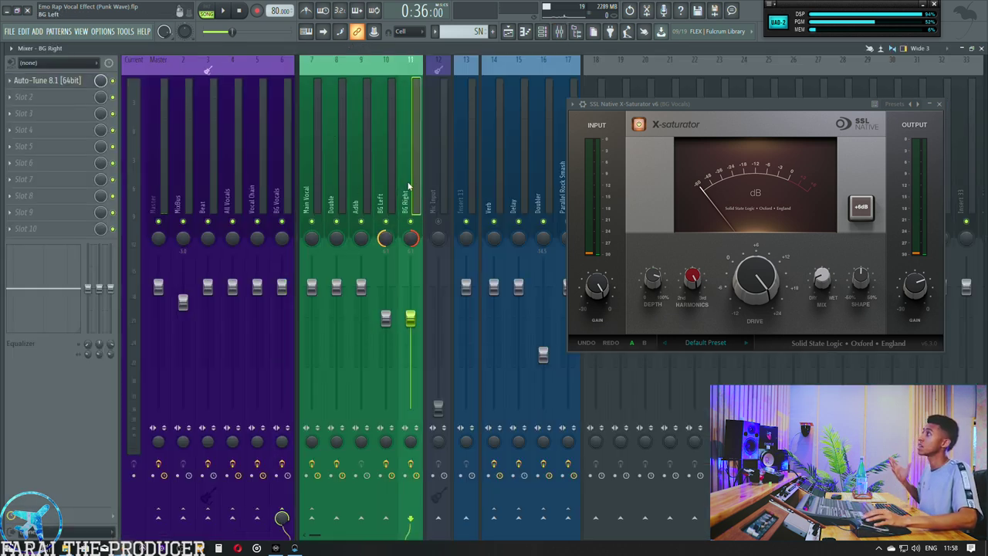
pyautogui.click(67, 81)
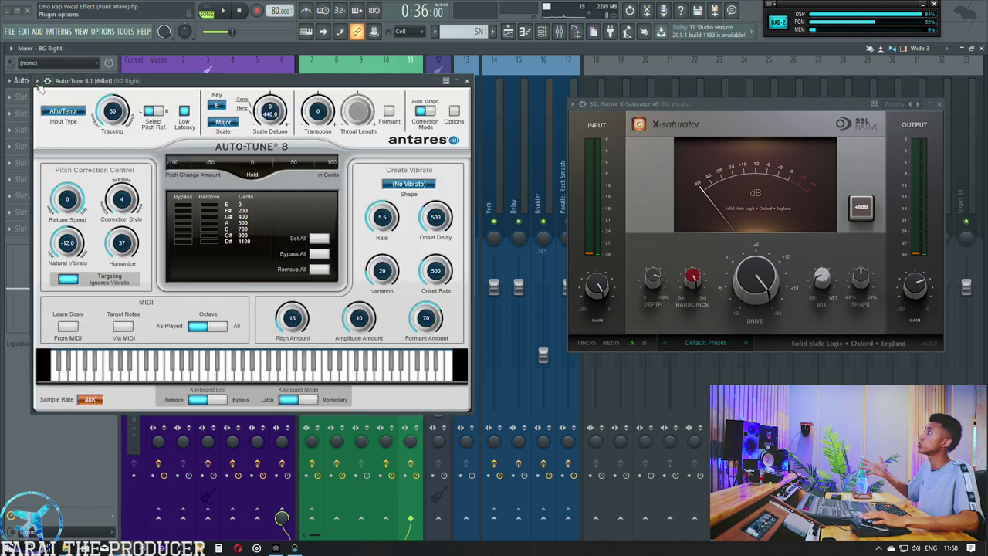
pyautogui.click(28, 82)
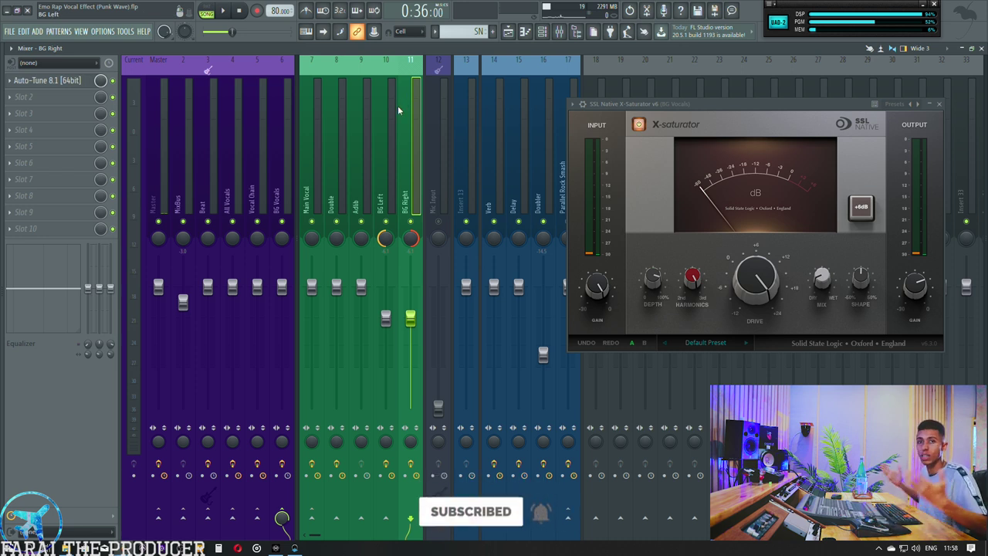
pyautogui.click(379, 153)
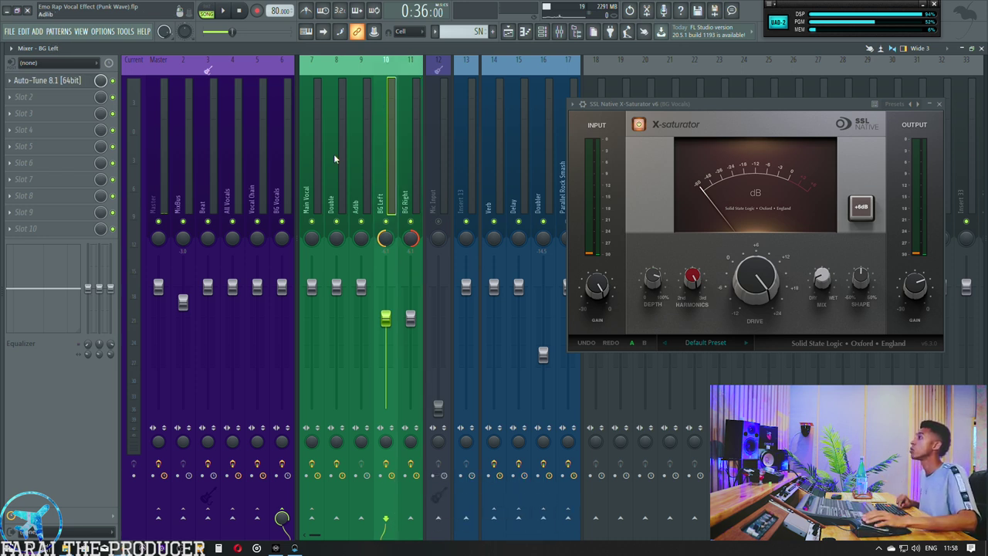
# Step: Inspect Fruity Parametric EQ 2 on BG Vocals, and close it along with the X-Saturator and UAD meter windows
pyautogui.click(282, 161)
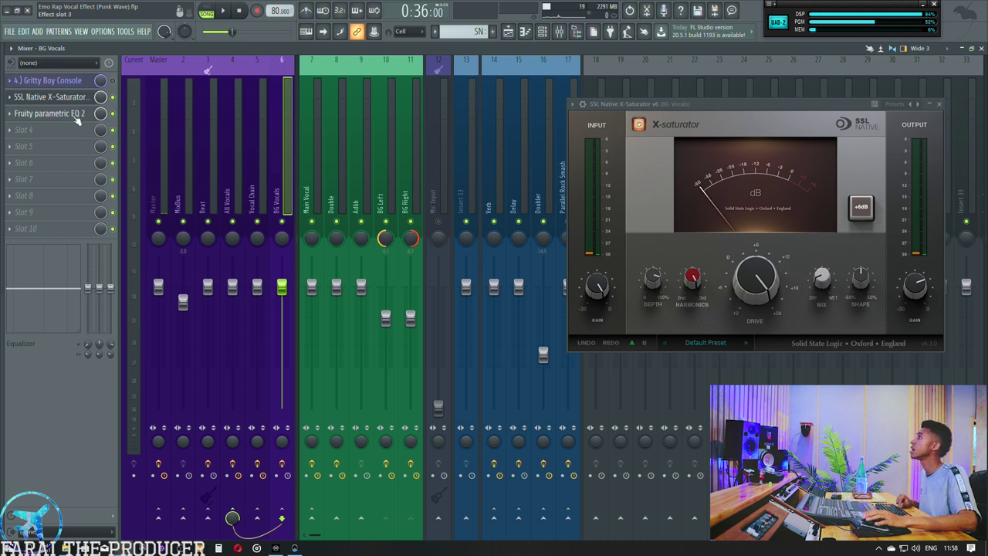
pyautogui.click(48, 112)
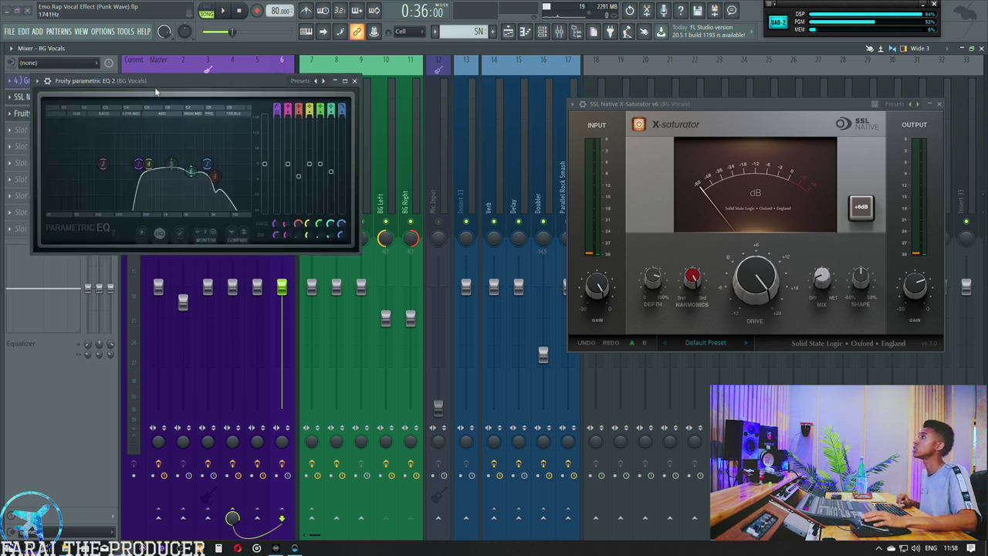
pyautogui.moveTo(77, 80); pyautogui.dragTo(211, 173)
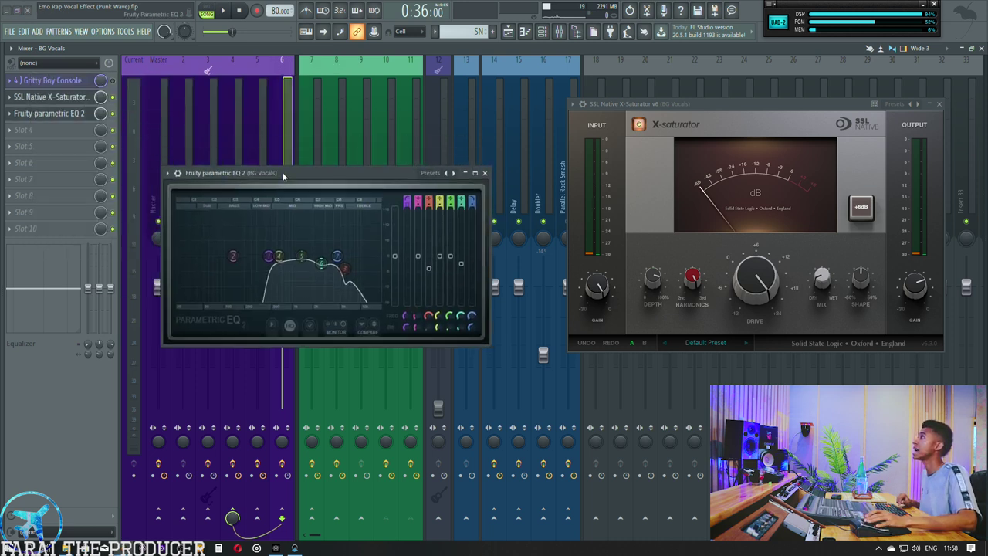
pyautogui.click(484, 173)
pyautogui.click(939, 104)
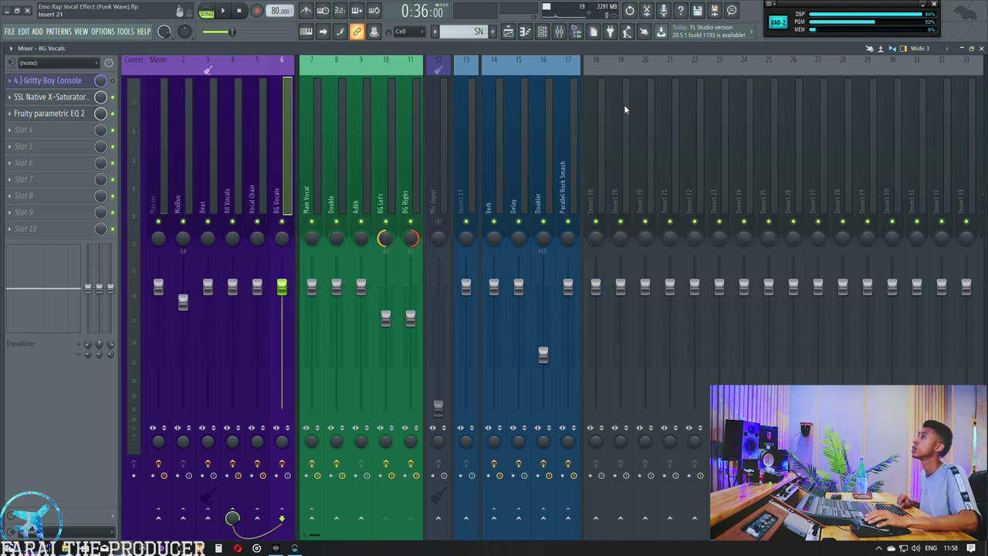
pyautogui.click(935, 4)
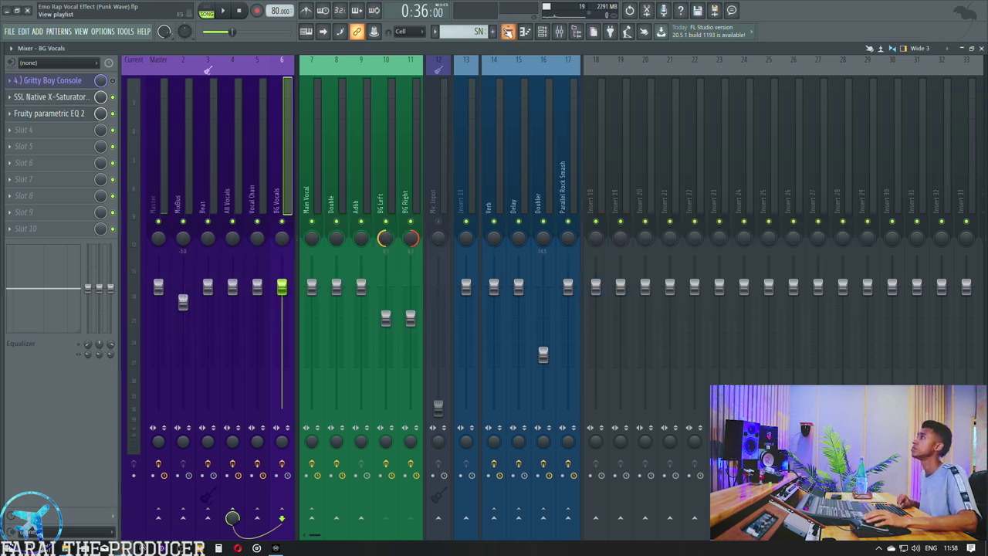
# Step: Review the wider song arrangement in the playlist and return to the mixer
pyautogui.click(515, 35)
pyautogui.scroll(-5, 505, 75)
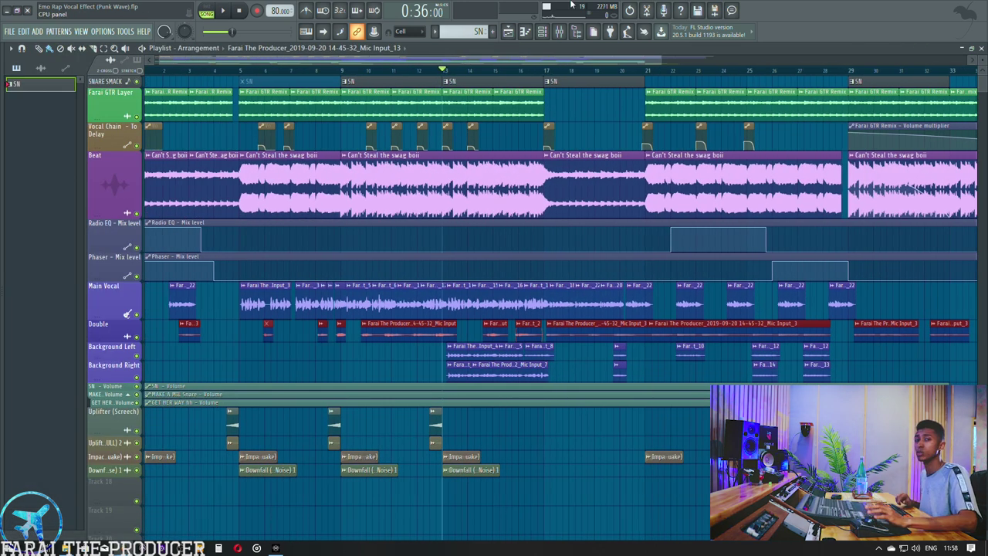
pyautogui.moveTo(472, 62); pyautogui.dragTo(509, 61)
pyautogui.click(564, 36)
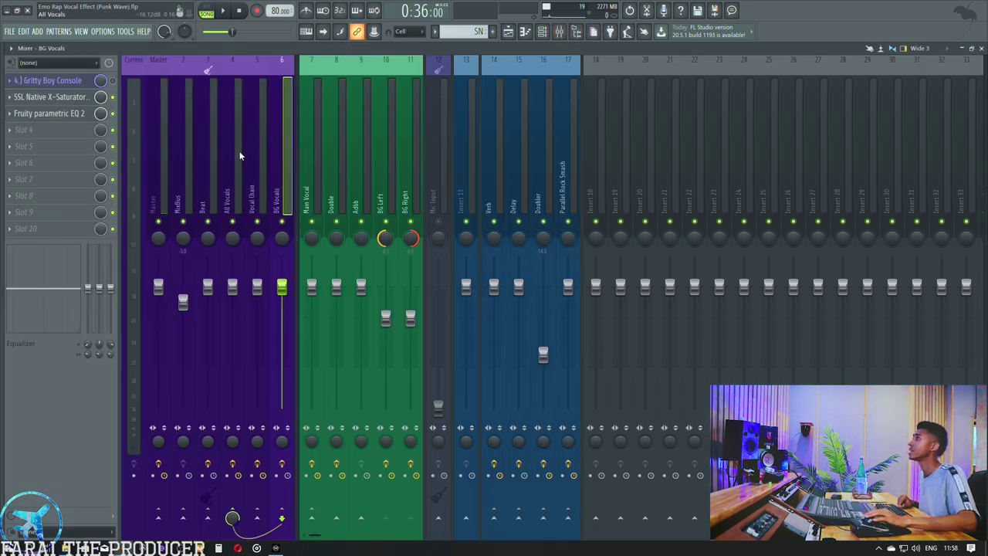
# Step: Review the Beat and All Vocals mixer tracks, audition the mix with MixBus muted, and unmute MixBus
pyautogui.click(210, 185)
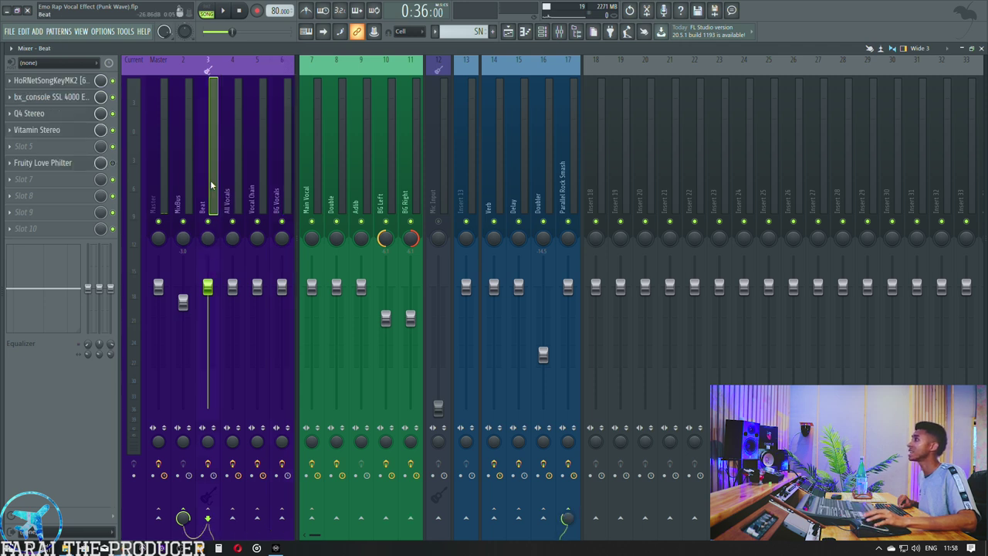
pyautogui.click(238, 196)
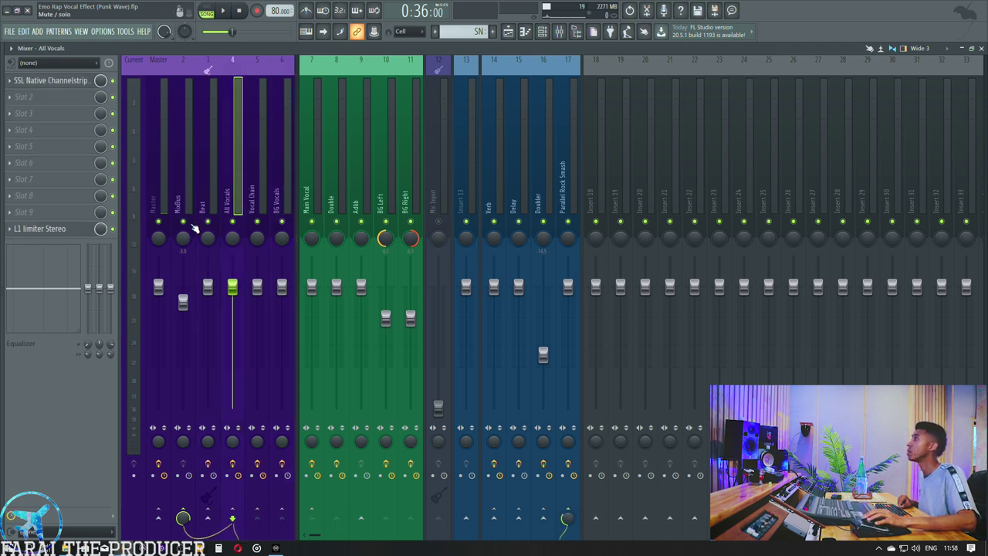
pyautogui.click(183, 222)
pyautogui.press('space')
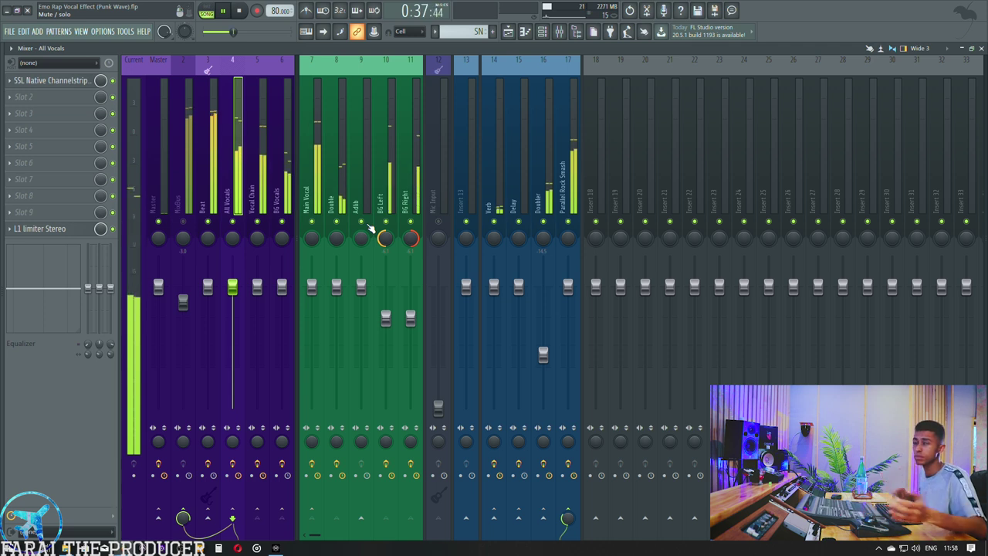
pyautogui.press('space')
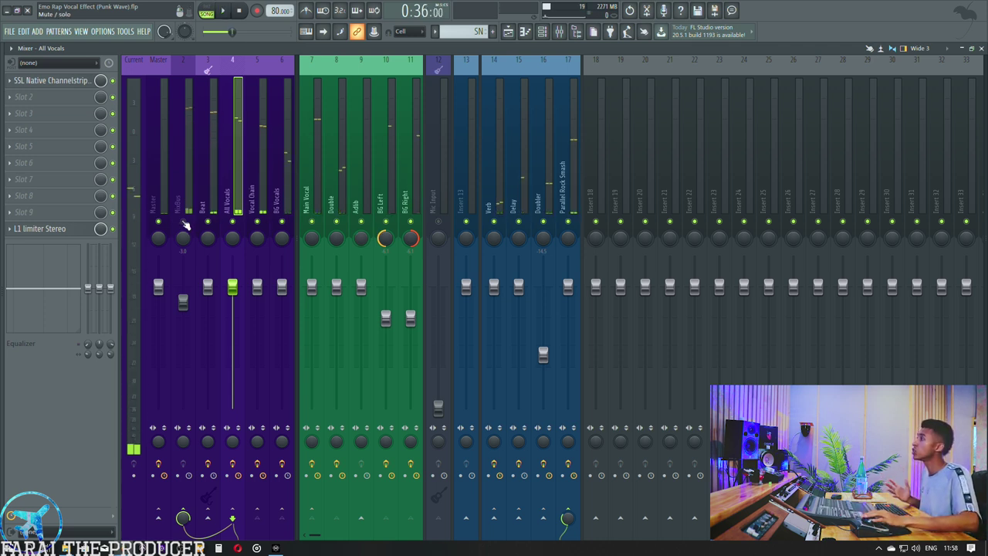
pyautogui.click(185, 224)
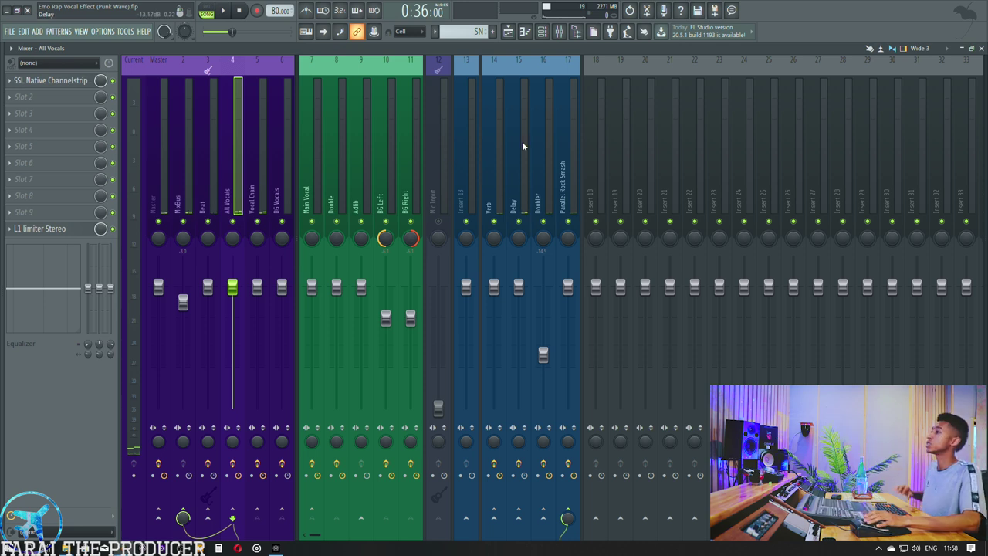
# Step: Open the UAD Fairchild 670 on Parallel Rock Smash and play the mix from just before bar 9 with the mixer in view
pyautogui.click(562, 153)
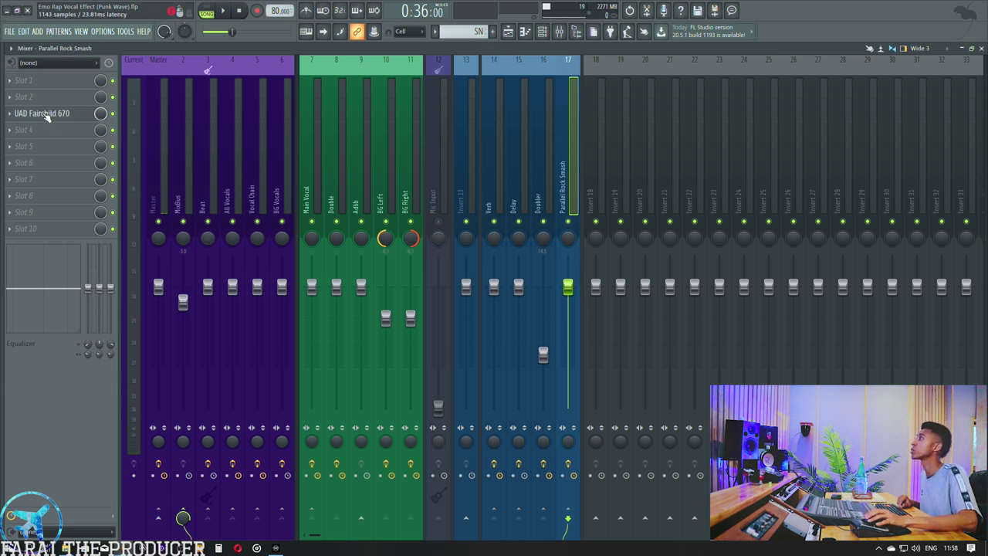
pyautogui.moveTo(469, 133); pyautogui.dragTo(755, 139)
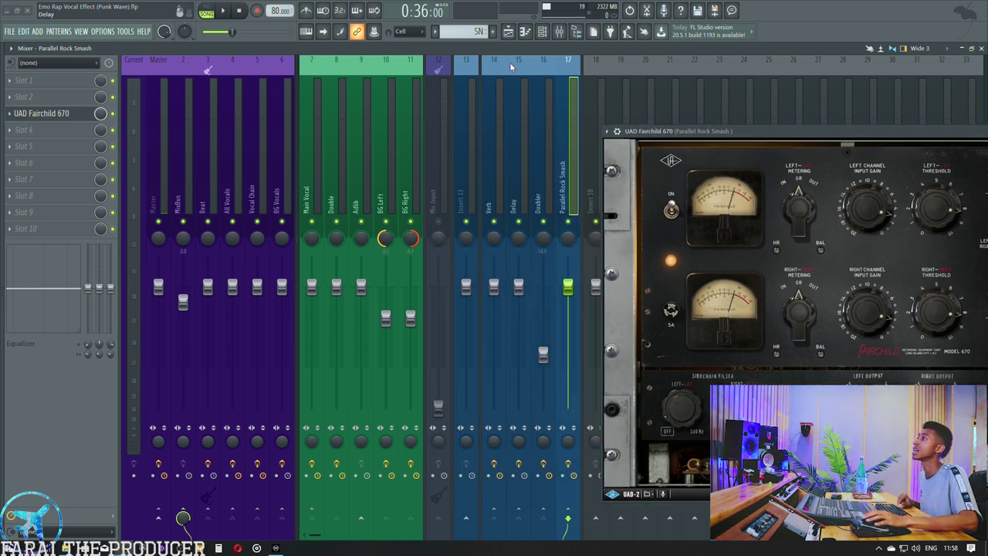
pyautogui.click(508, 30)
pyautogui.click(282, 72)
pyautogui.press('space')
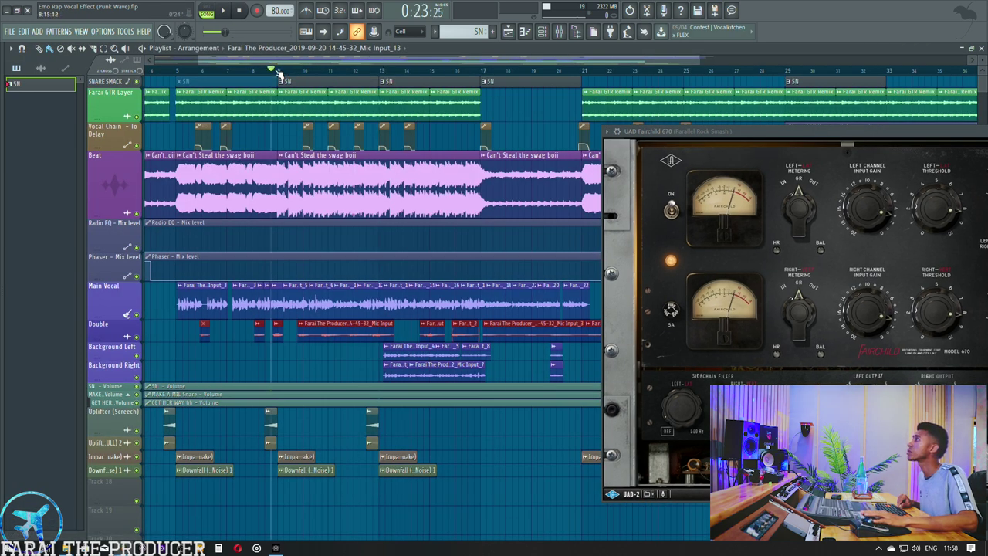
pyautogui.click(566, 33)
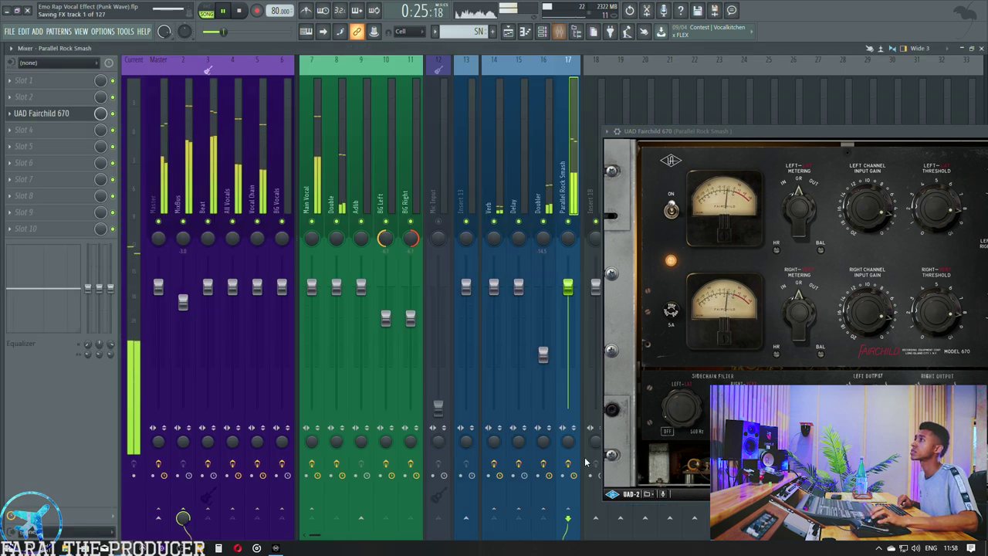
# Step: Compare the playing mix with the Parallel Rock Smash track muted and unmuted, leaving it unmuted
pyautogui.click(574, 221)
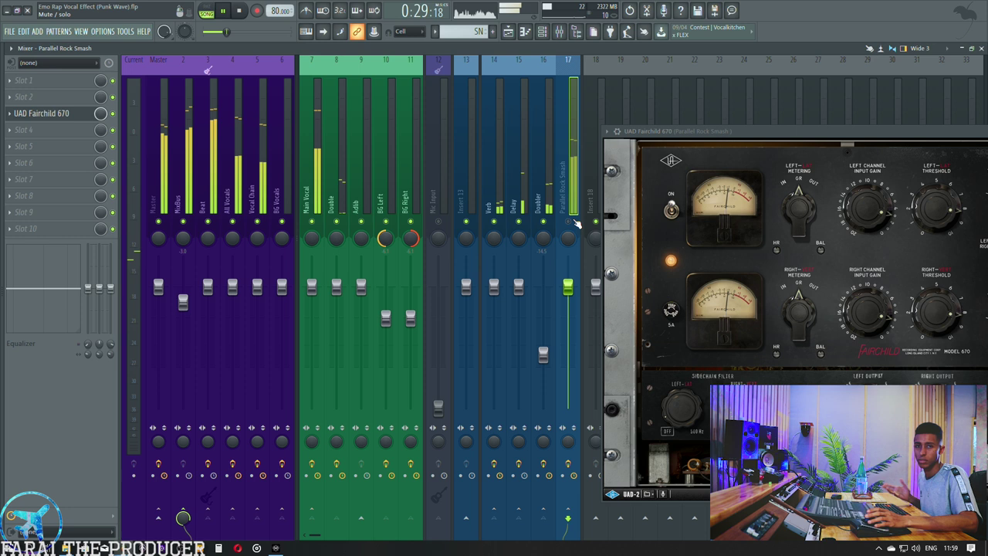
pyautogui.click(574, 221)
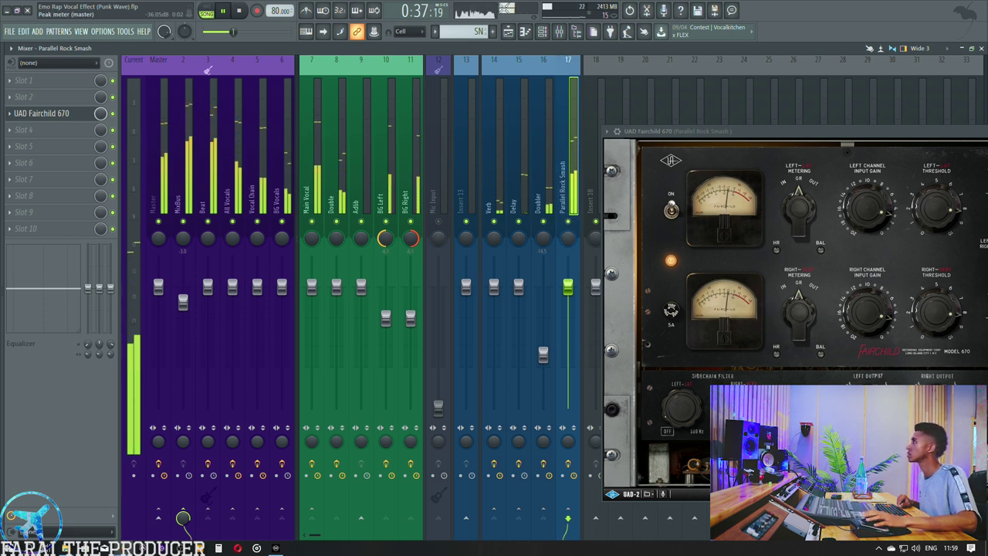
pyautogui.click(572, 223)
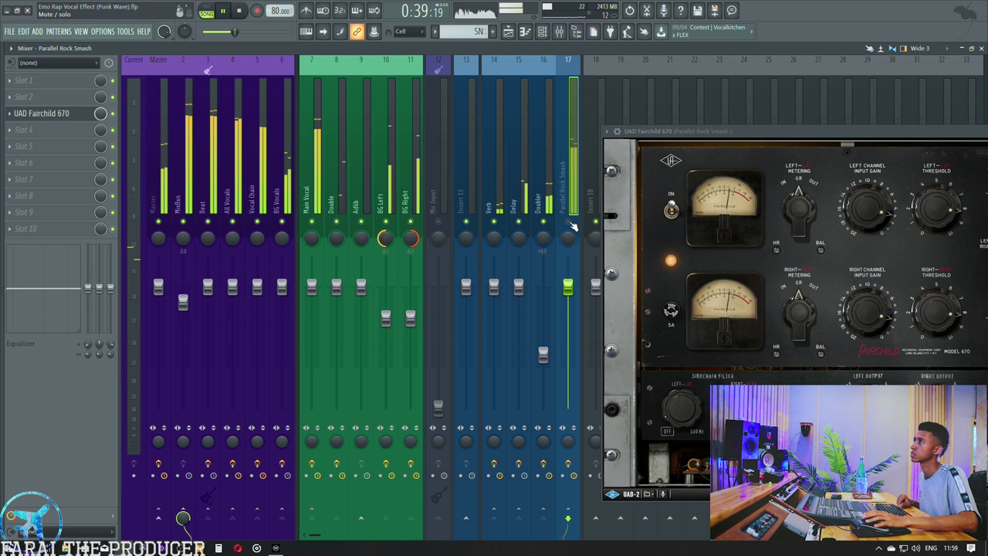
pyautogui.click(572, 224)
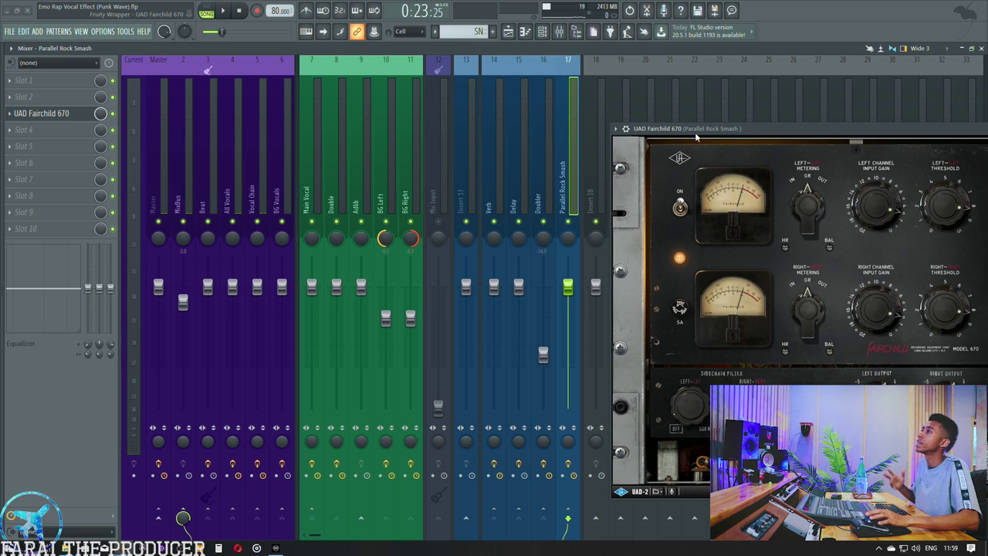
# Step: Move the UAD Fairchild 670 window fully into view, inspect its settings, and close it
pyautogui.moveTo(695, 130); pyautogui.dragTo(662, 132)
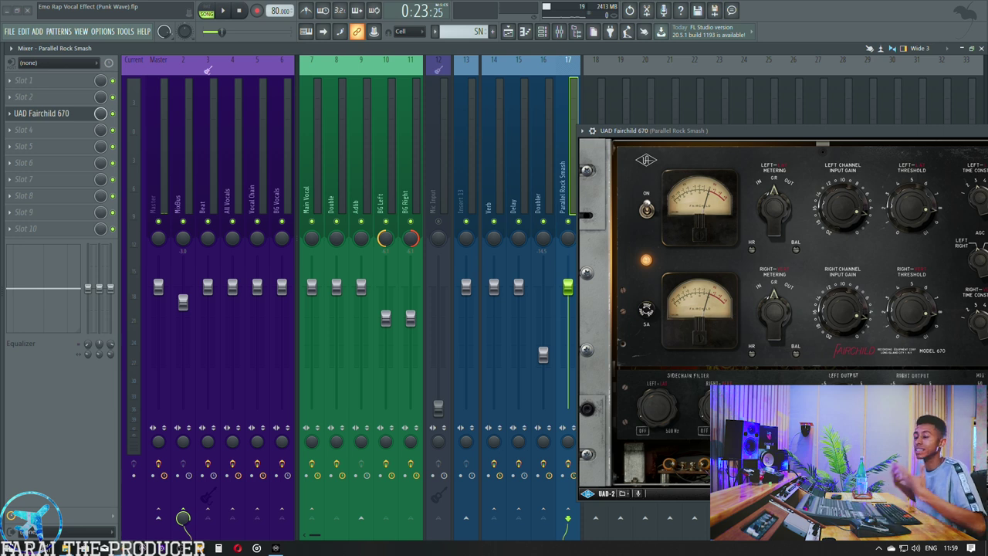
pyautogui.moveTo(783, 131); pyautogui.dragTo(647, 130)
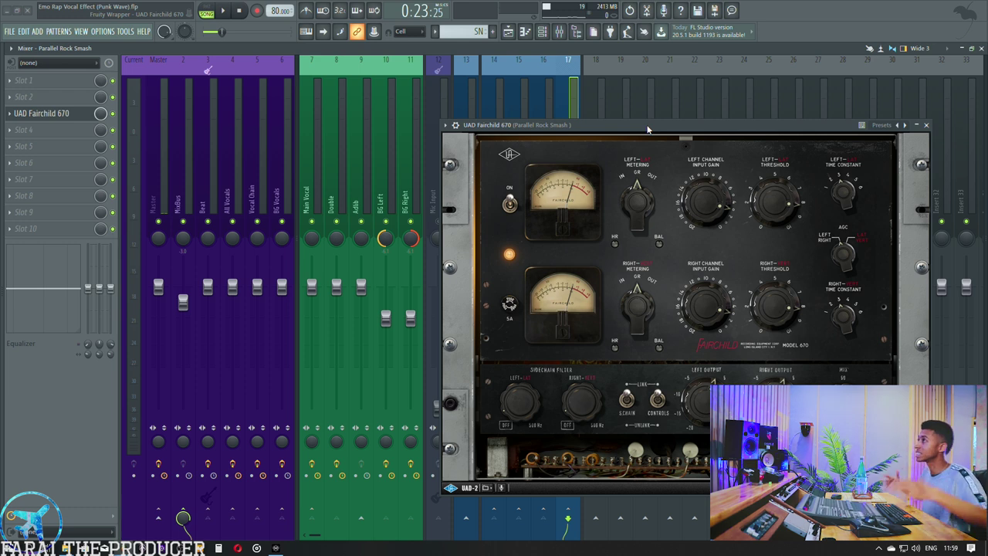
pyautogui.click(36, 114)
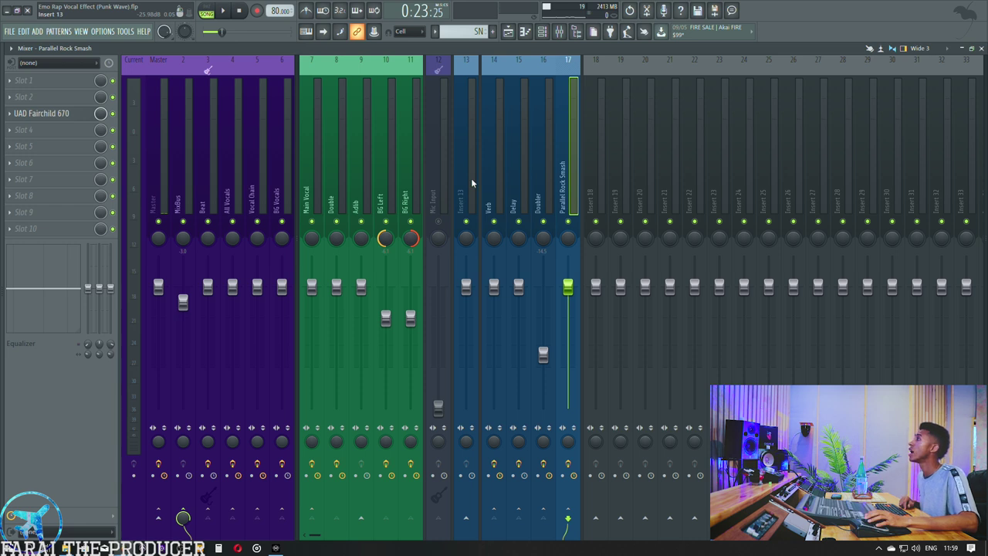
# Step: Open bx_console SSL 4000 E on the Beat mixer track and play only the beat and guitar layer playlist tracks
pyautogui.click(211, 158)
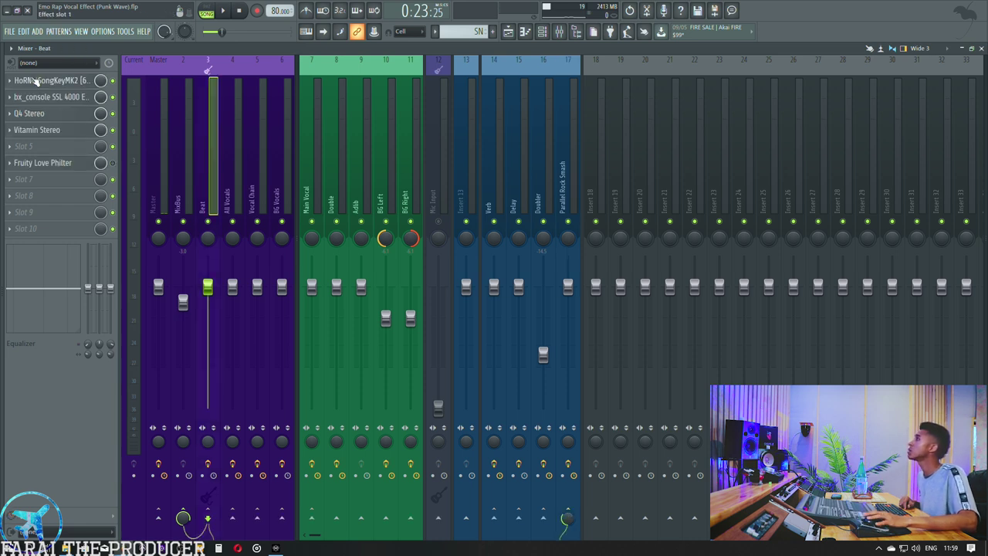
pyautogui.click(67, 98)
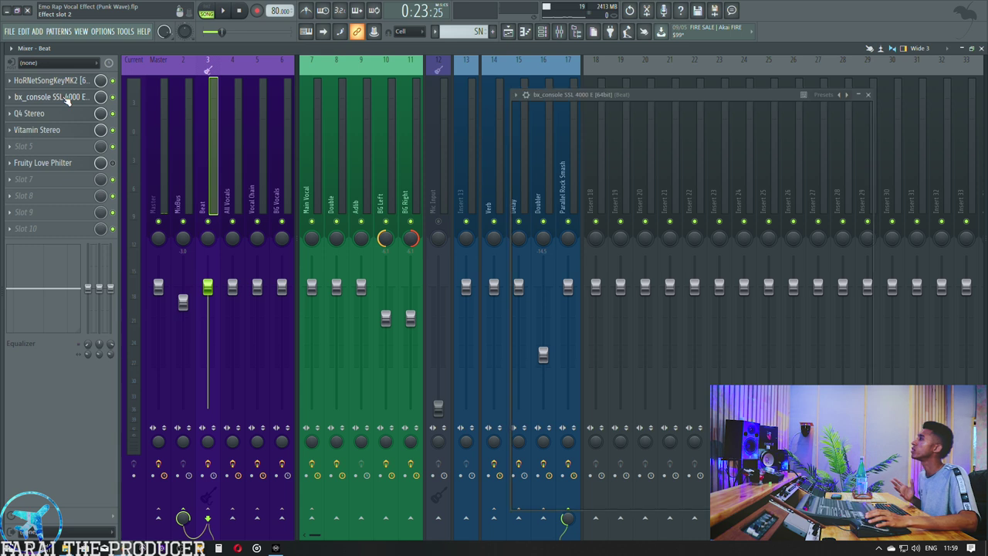
pyautogui.click(508, 33)
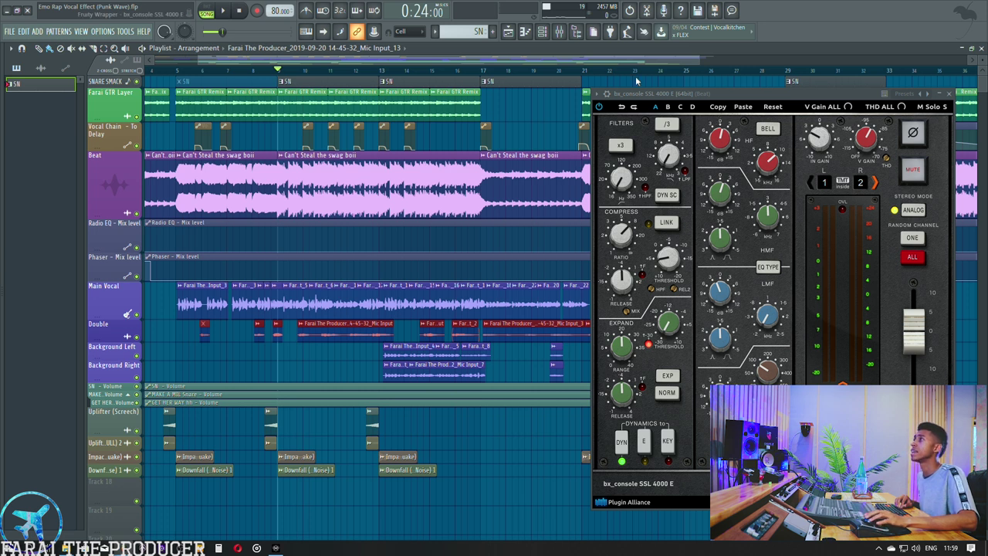
pyautogui.rightClick(138, 215)
pyautogui.click(138, 116)
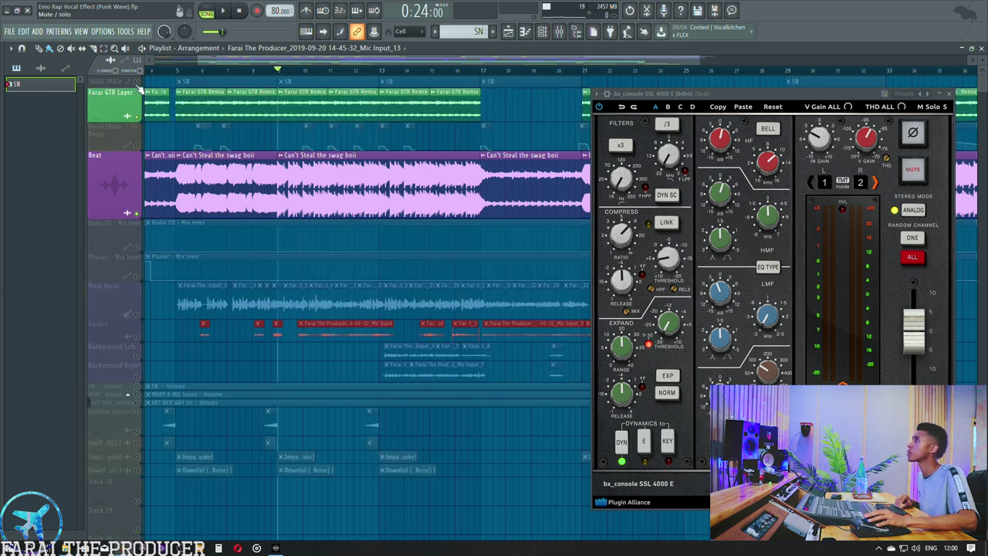
pyautogui.press('space')
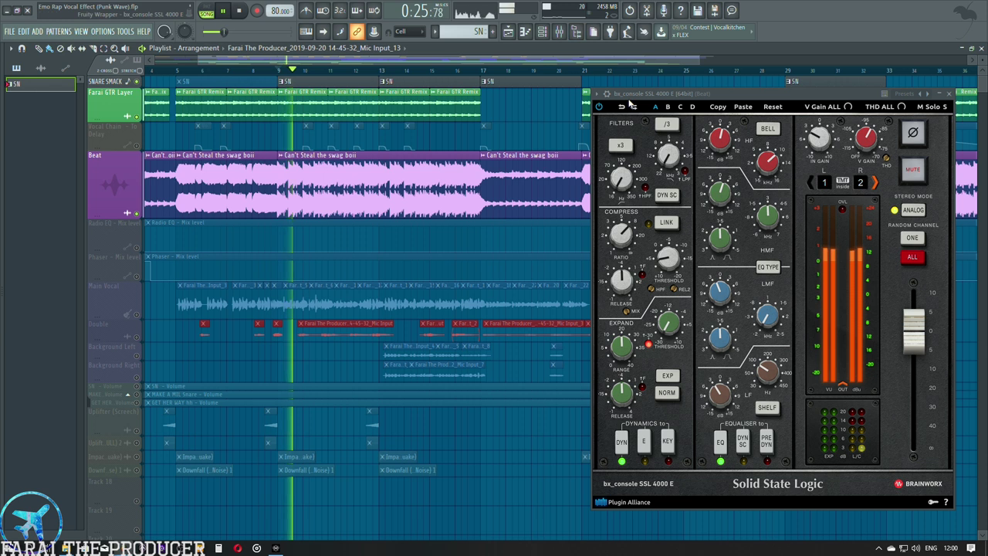
# Step: Bypass and re-enable the EQ section of bx_console SSL 4000 E while the beat plays, and return to the mixer
pyautogui.click(719, 441)
pyautogui.click(719, 442)
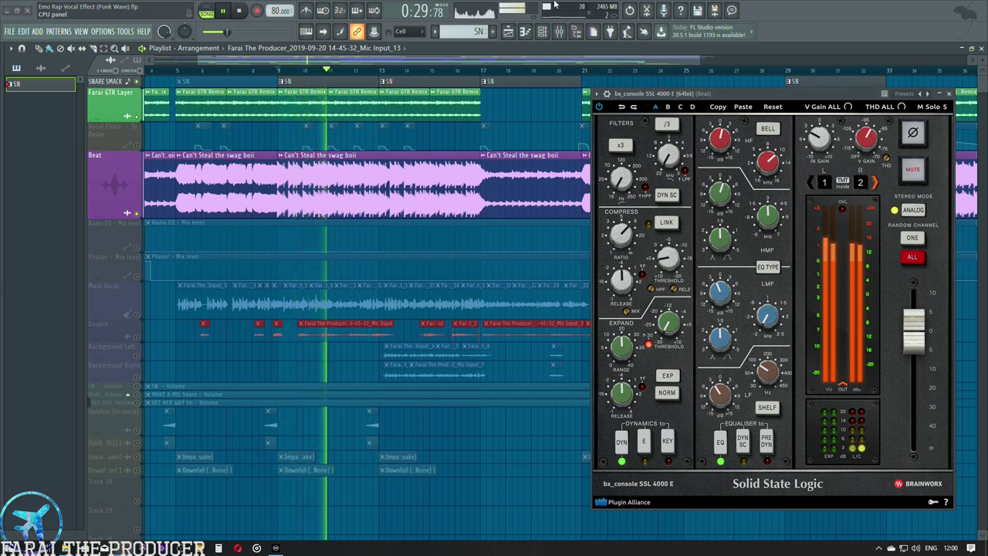
pyautogui.click(559, 31)
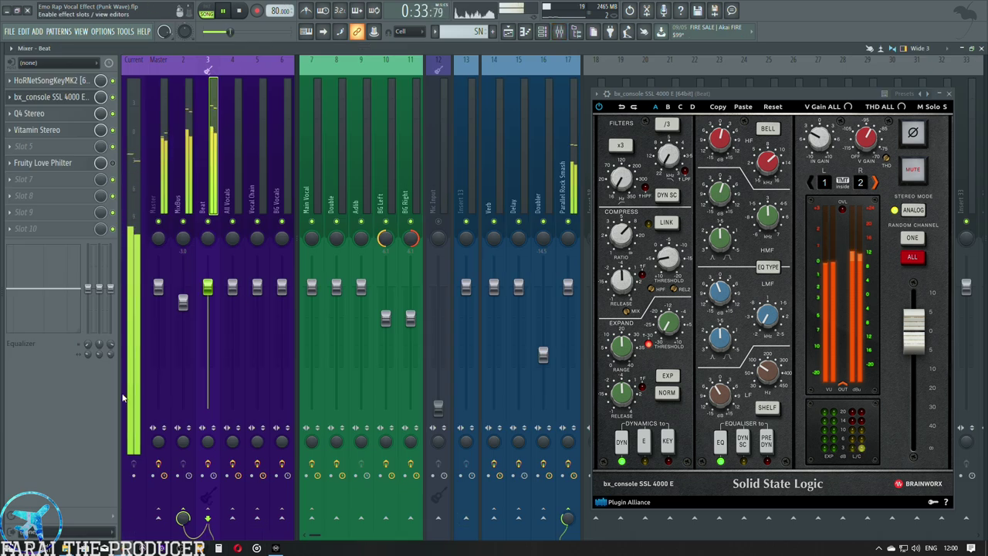
# Step: Audition the beat with bx_console SSL 4000 E, Q4 Stereo and Vitamin Stereo bypassed, and again with them enabled
pyautogui.press('space')
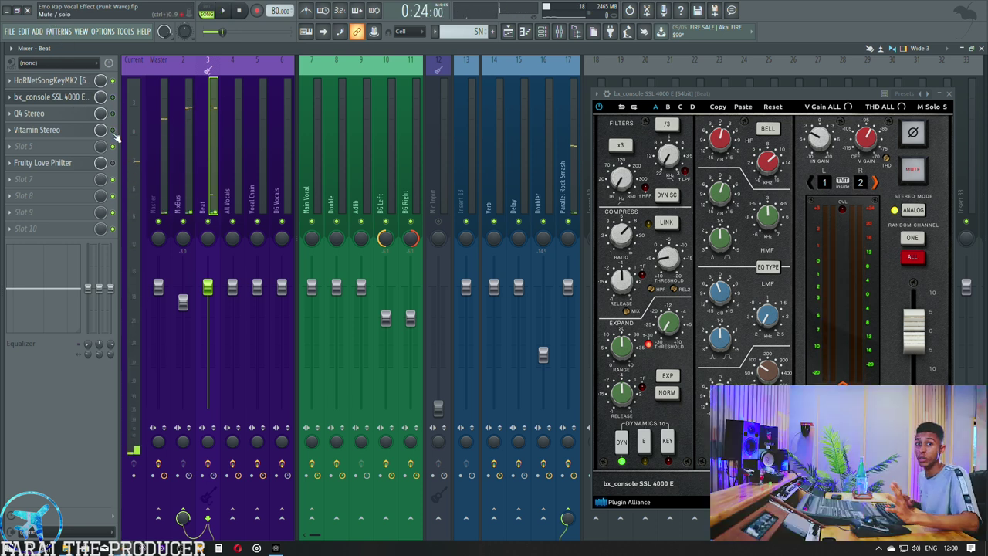
pyautogui.press('space')
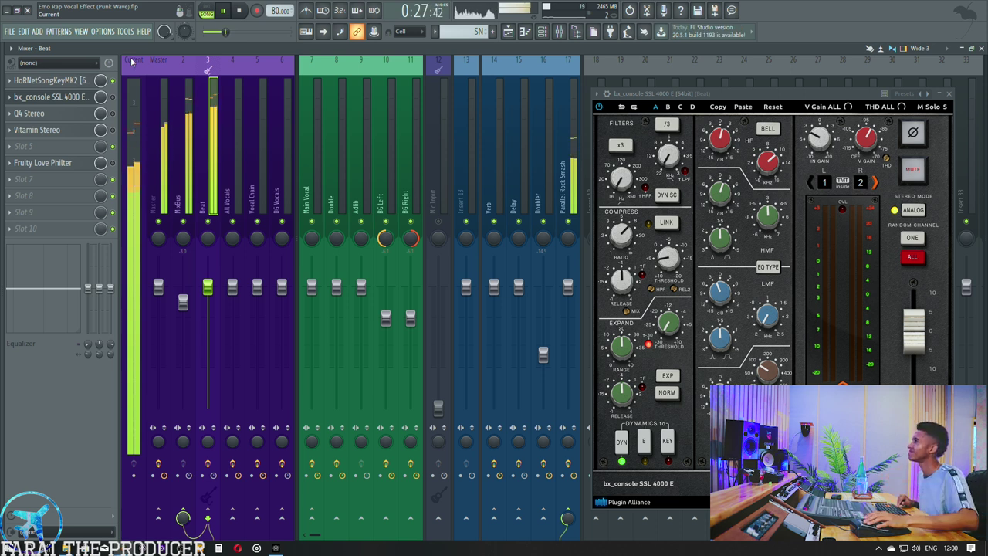
pyautogui.press('space')
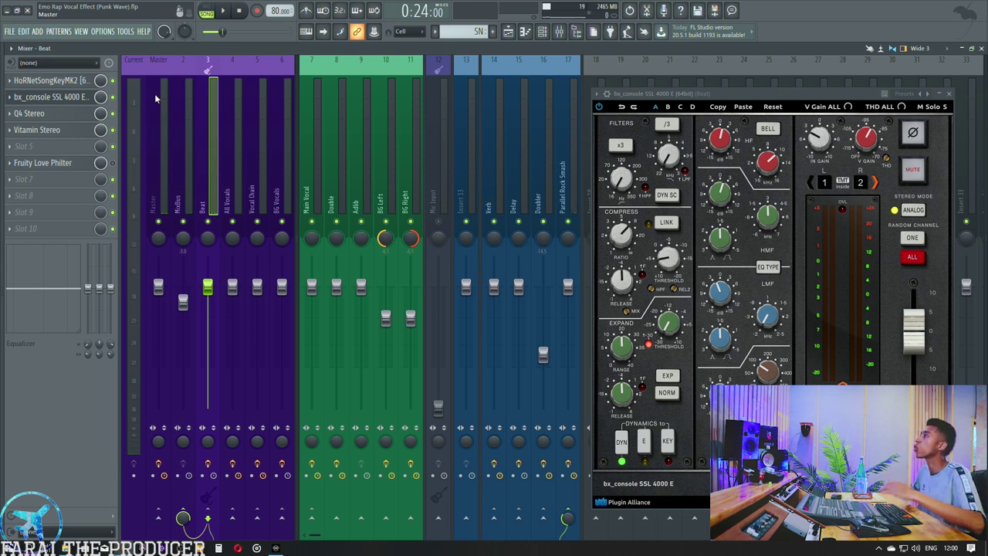
pyautogui.press('space')
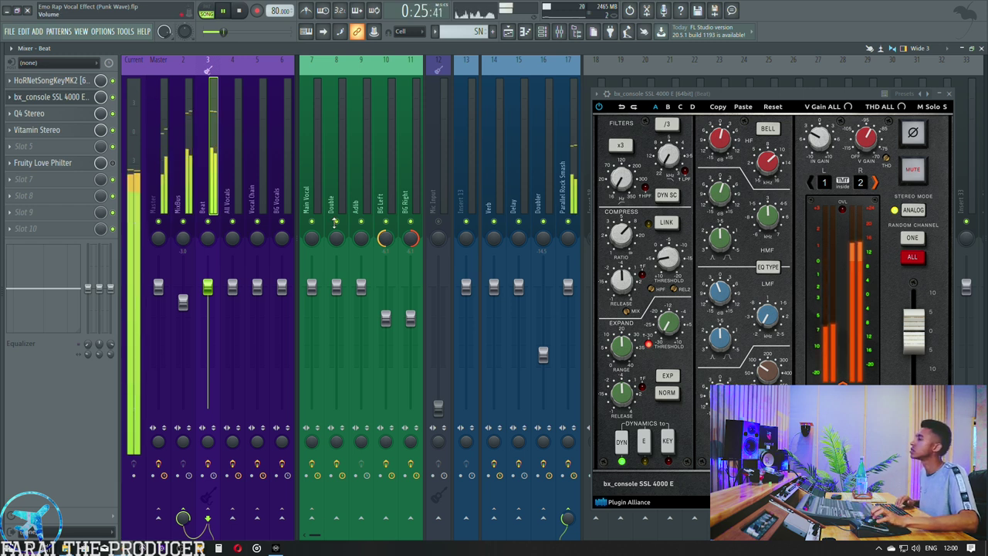
pyautogui.press('space')
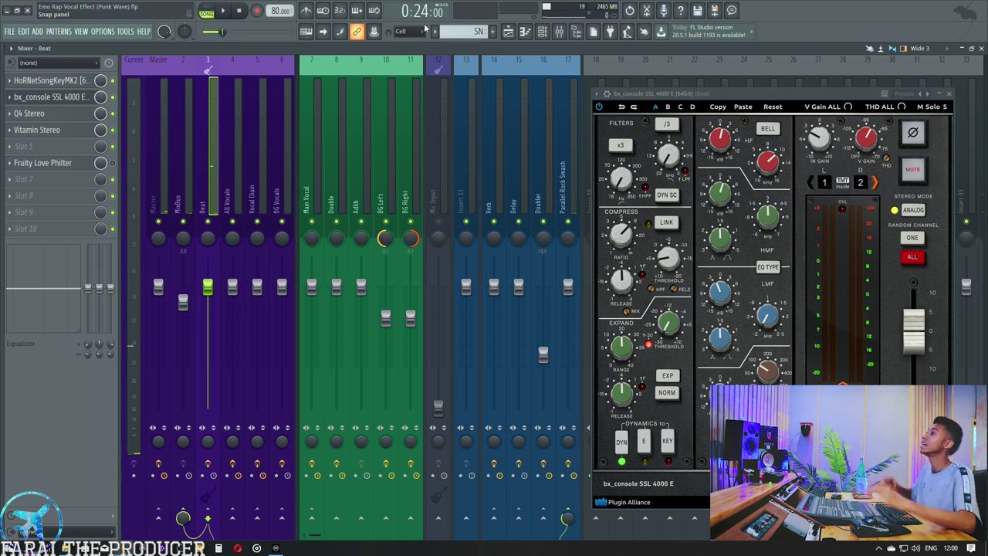
# Step: Close bx_console SSL 4000 E and open Q4 Stereo on the Beat track with its window clear of the Beat channel
pyautogui.moveTo(747, 91); pyautogui.dragTo(698, 84)
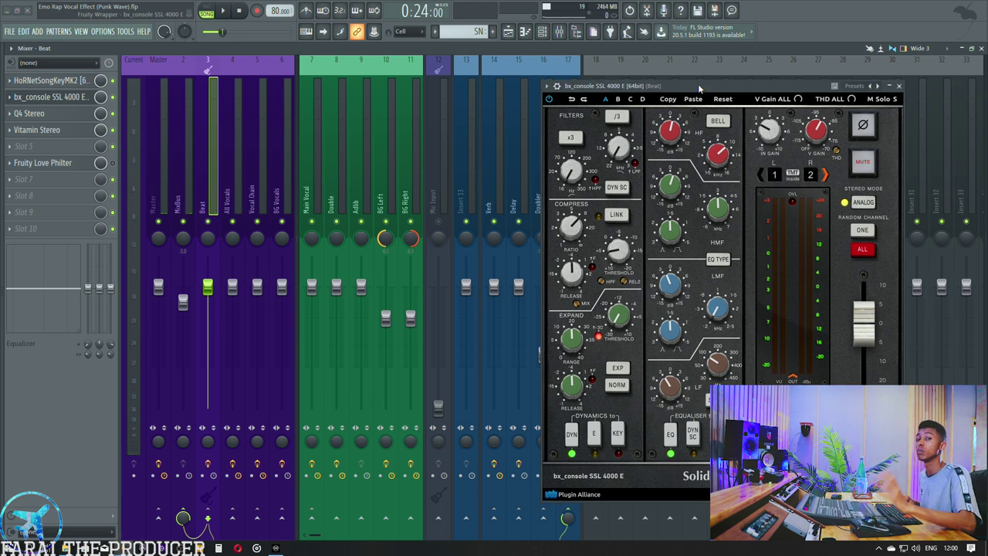
pyautogui.click(51, 96)
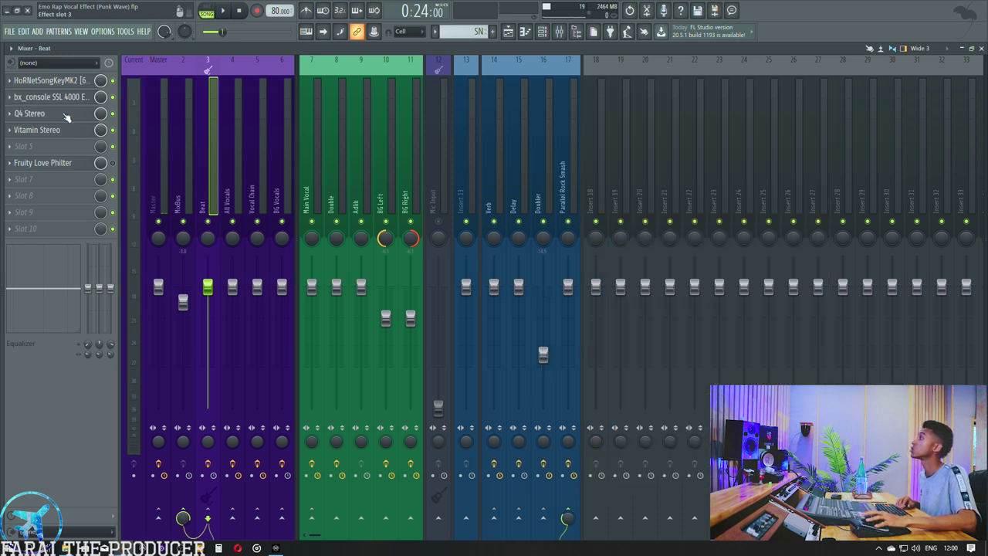
pyautogui.click(67, 116)
pyautogui.moveTo(517, 151); pyautogui.dragTo(728, 101)
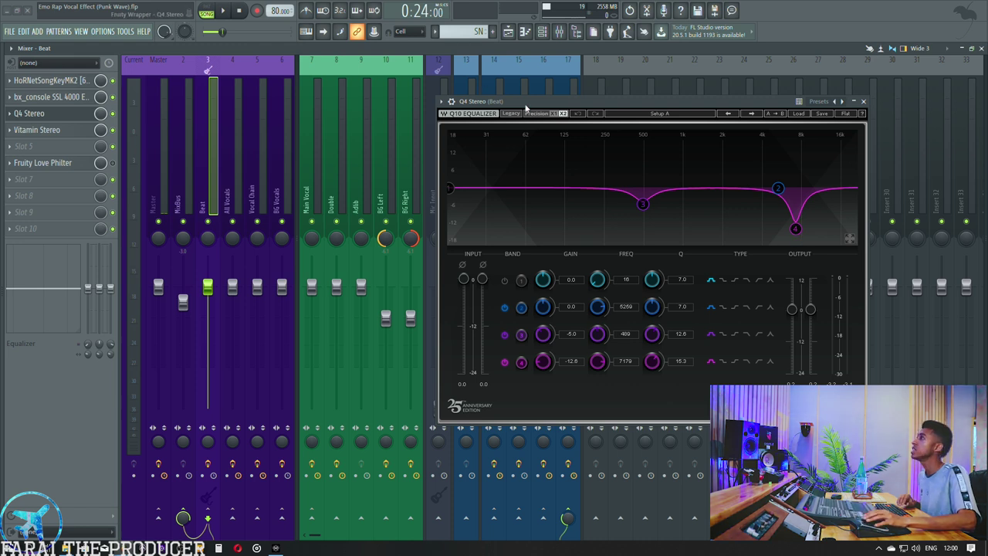
pyautogui.moveTo(525, 104); pyautogui.dragTo(550, 101)
# Step: Compare the beat's sound with Q4 Stereo bypassed and enabled
pyautogui.press('space')
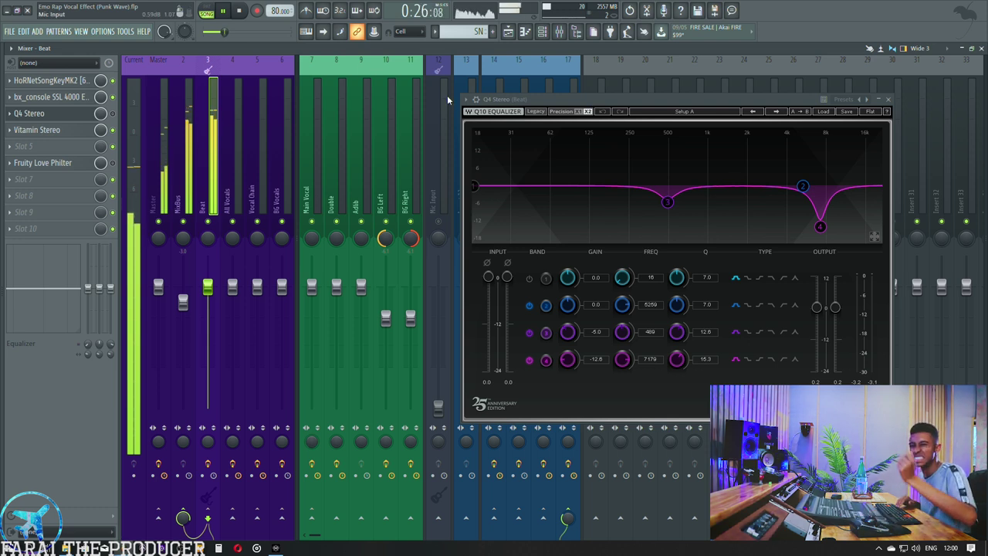
pyautogui.press('space')
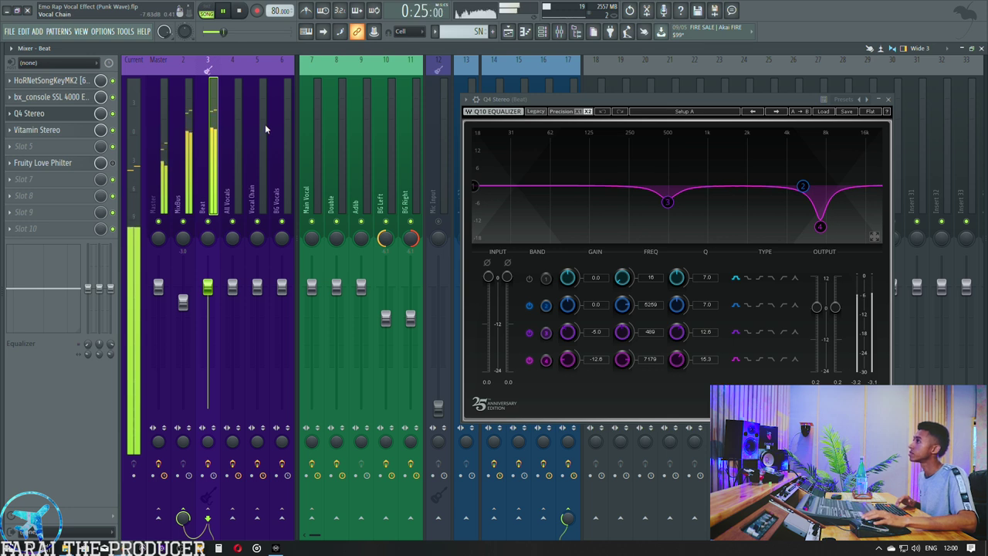
pyautogui.press('space')
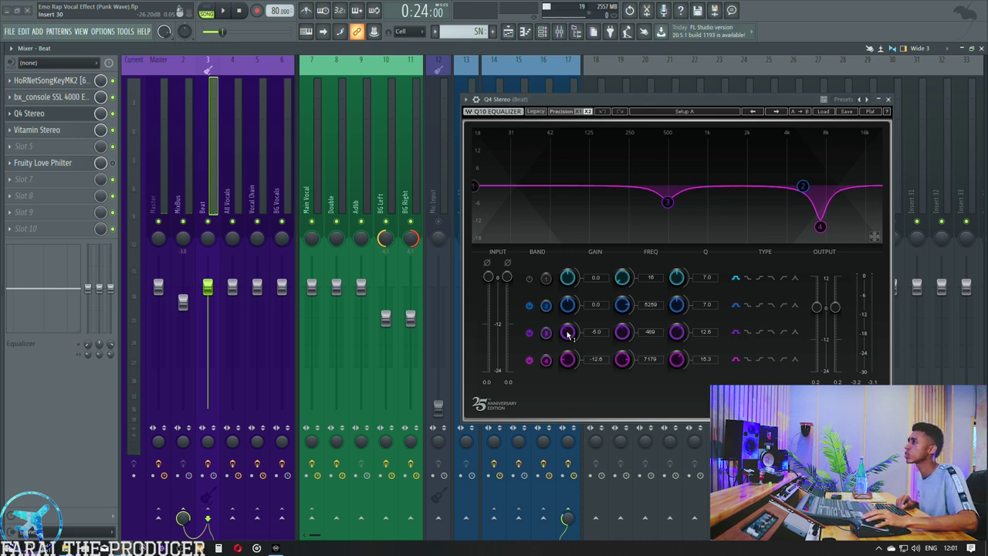
# Step: Try raising the gain of band 3 in Q4 Stereo while the beat plays, and undo the change
pyautogui.press('space')
pyautogui.moveTo(567, 330); pyautogui.dragTo(609, 132)
pyautogui.click(603, 111)
pyautogui.press('space')
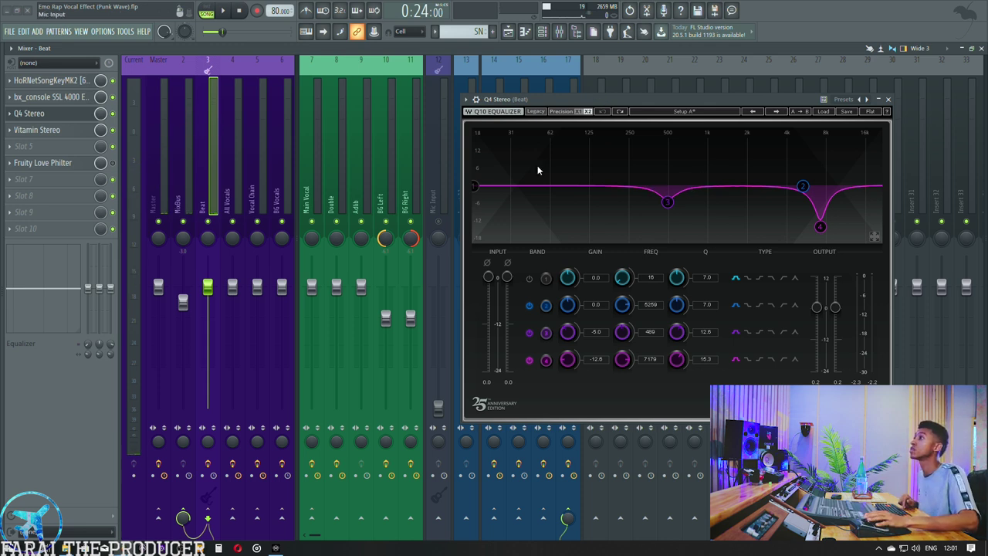
# Step: Close Q4 Stereo and open Vitamin Stereo in front of bx_console SSL 4000 E on the Beat track
pyautogui.click(35, 113)
pyautogui.click(43, 131)
pyautogui.moveTo(426, 214); pyautogui.dragTo(633, 179)
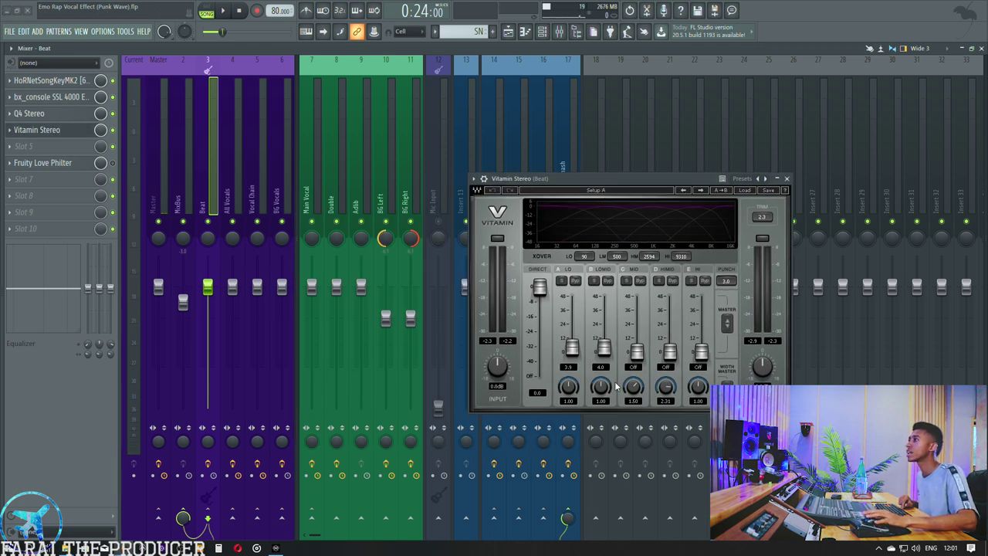
pyautogui.click(48, 96)
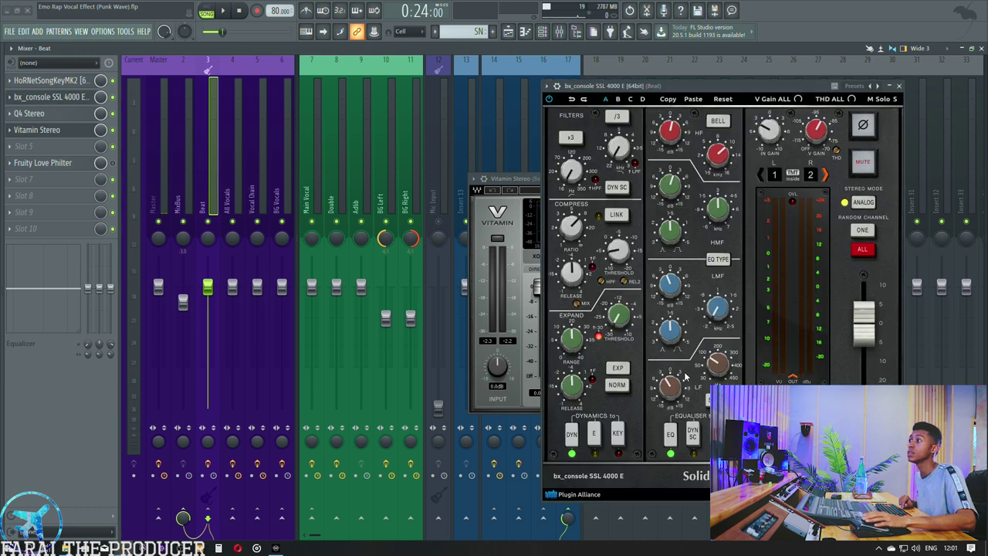
pyautogui.click(531, 180)
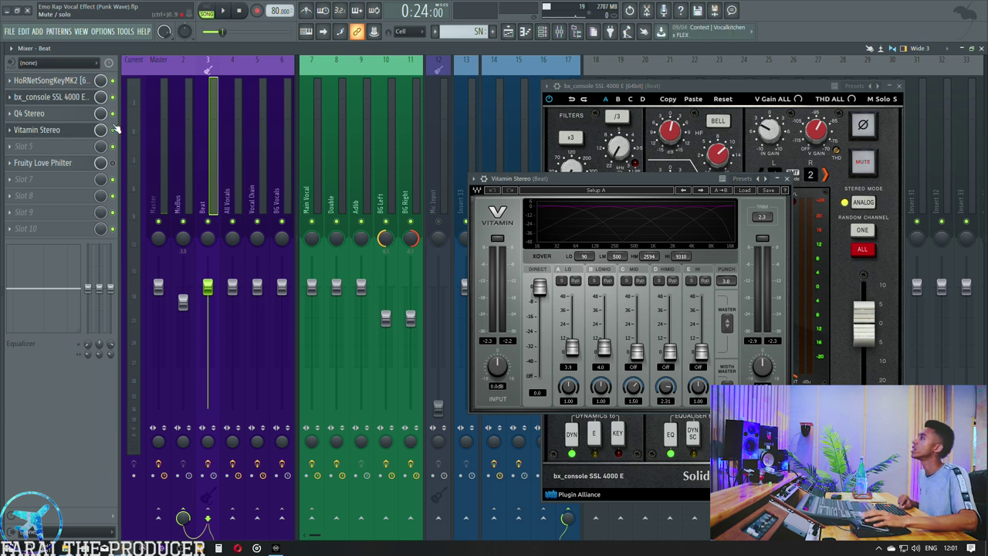
# Step: Audition the beat with Vitamin Stereo bypassed and enabled, and close the Vitamin Stereo and bx_console windows
pyautogui.press('space')
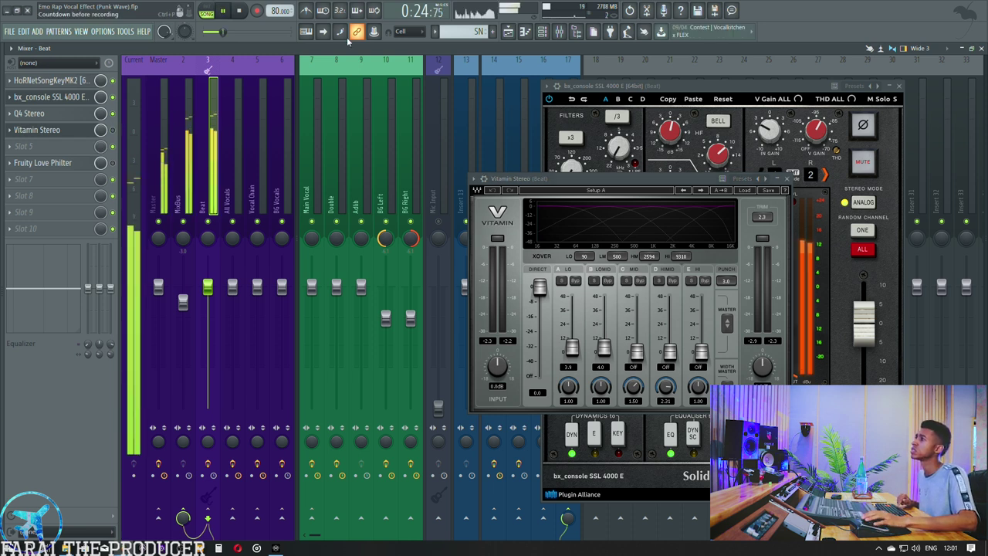
pyautogui.press('space')
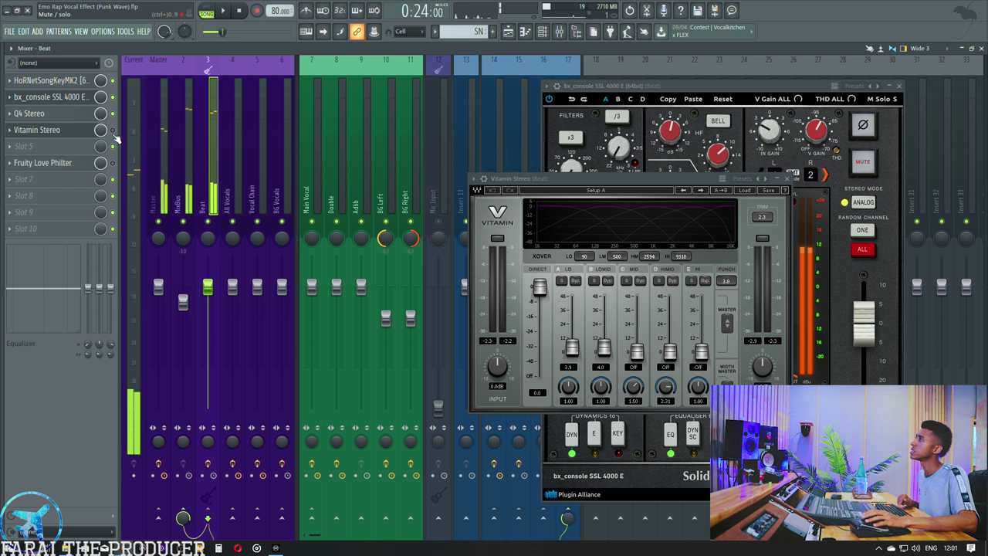
pyautogui.press('space')
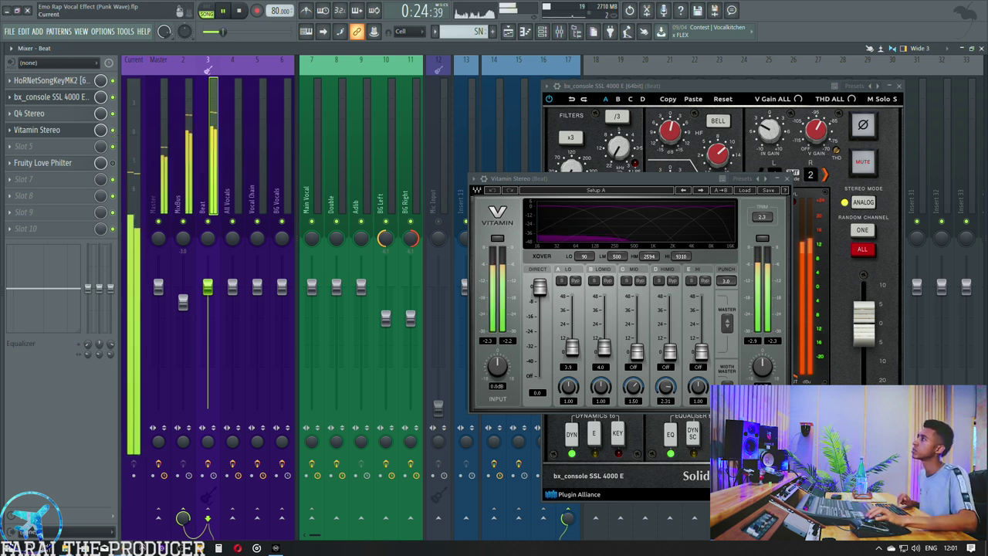
pyautogui.press('space')
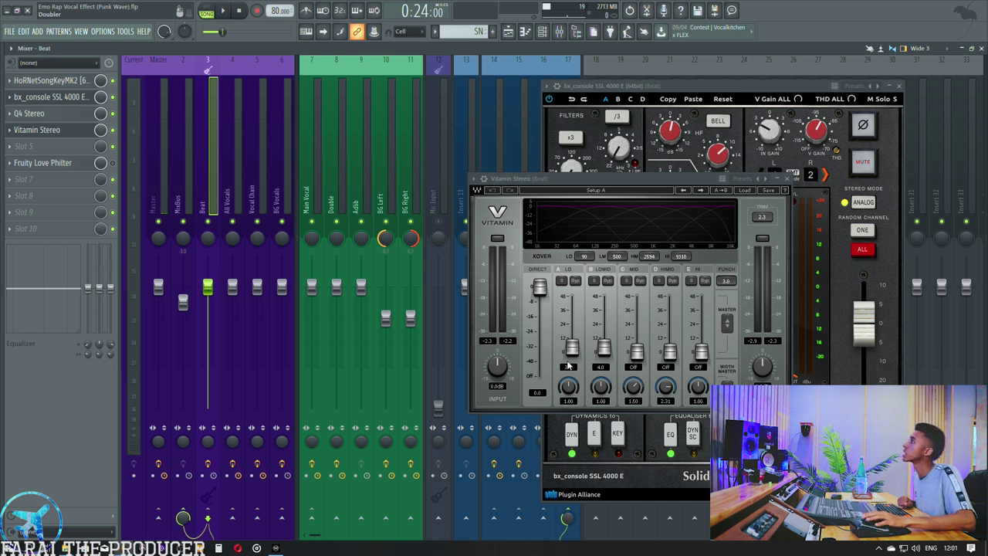
pyautogui.click(59, 128)
pyautogui.click(58, 100)
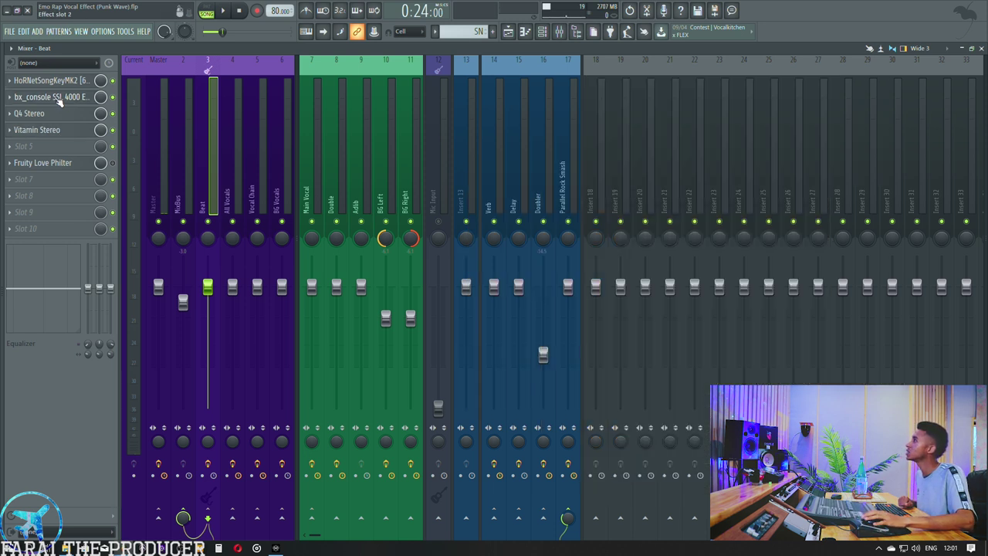
# Step: Inspect the filter and EQ settings of SSL Native Channelstrip on the Master track, and close it
pyautogui.click(158, 150)
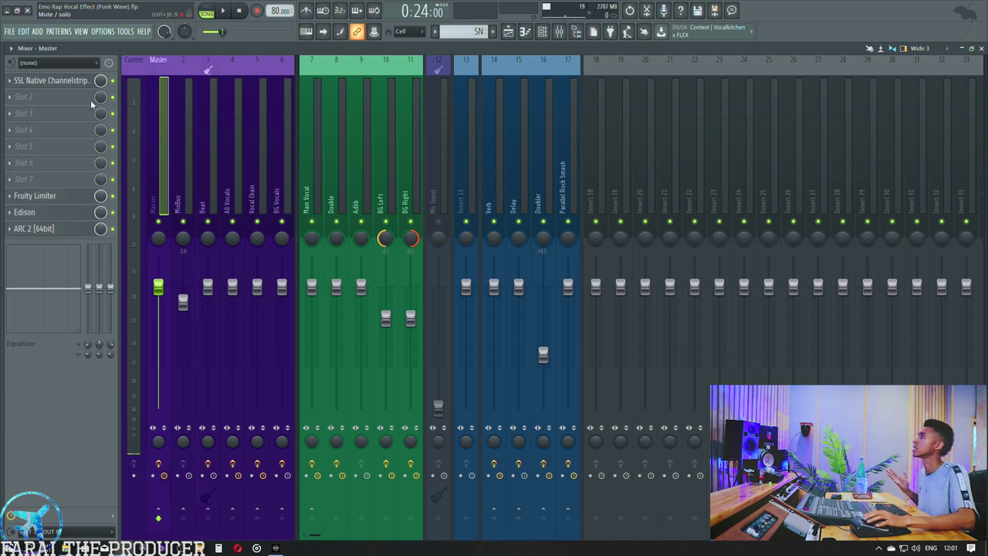
pyautogui.click(65, 81)
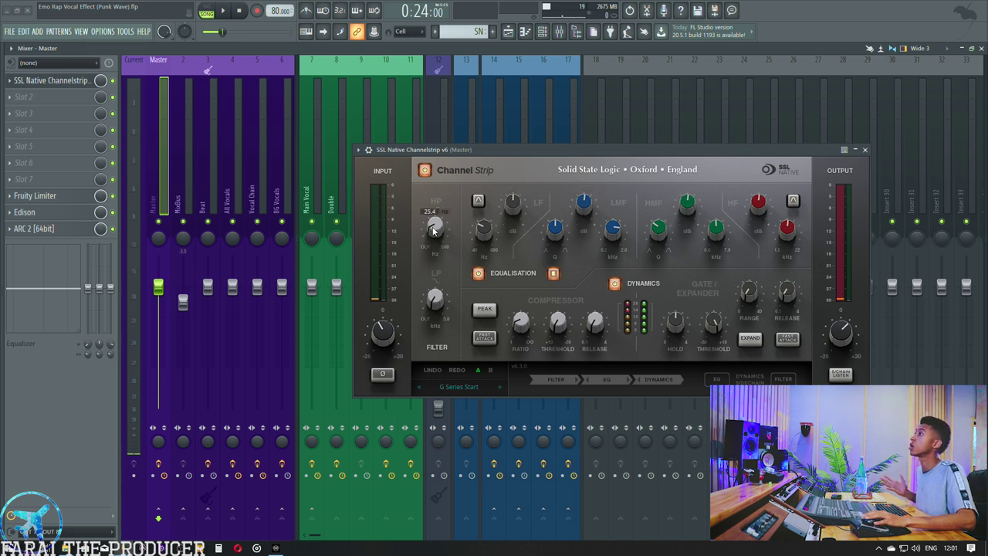
pyautogui.click(51, 81)
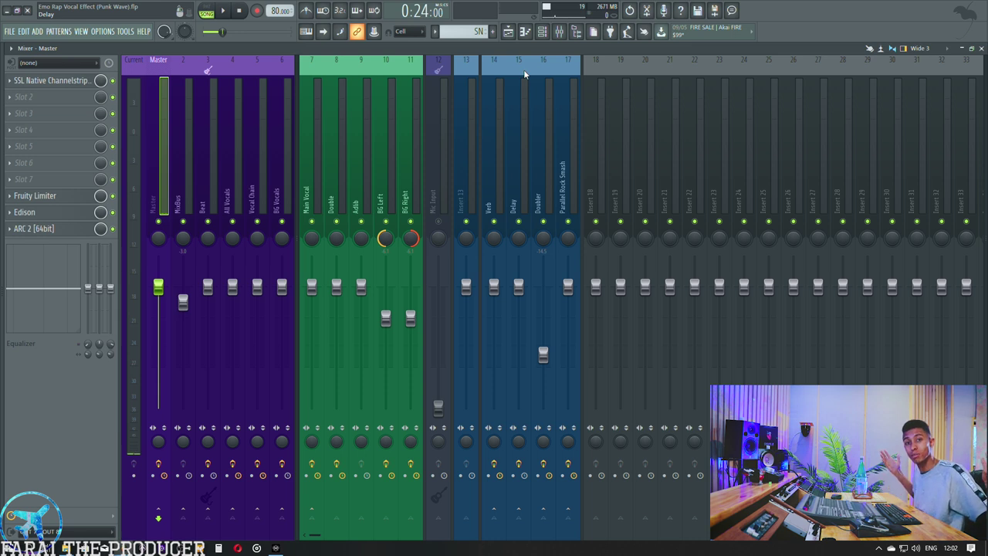
# Step: Show the Vocal Chain mixer track's effect slots to review its plug-ins
pyautogui.click(307, 146)
pyautogui.click(264, 146)
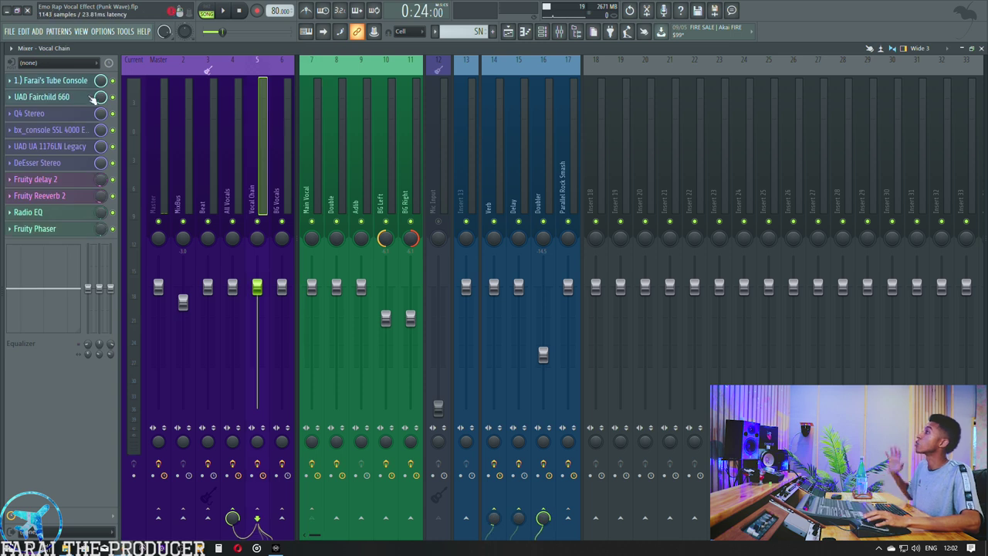